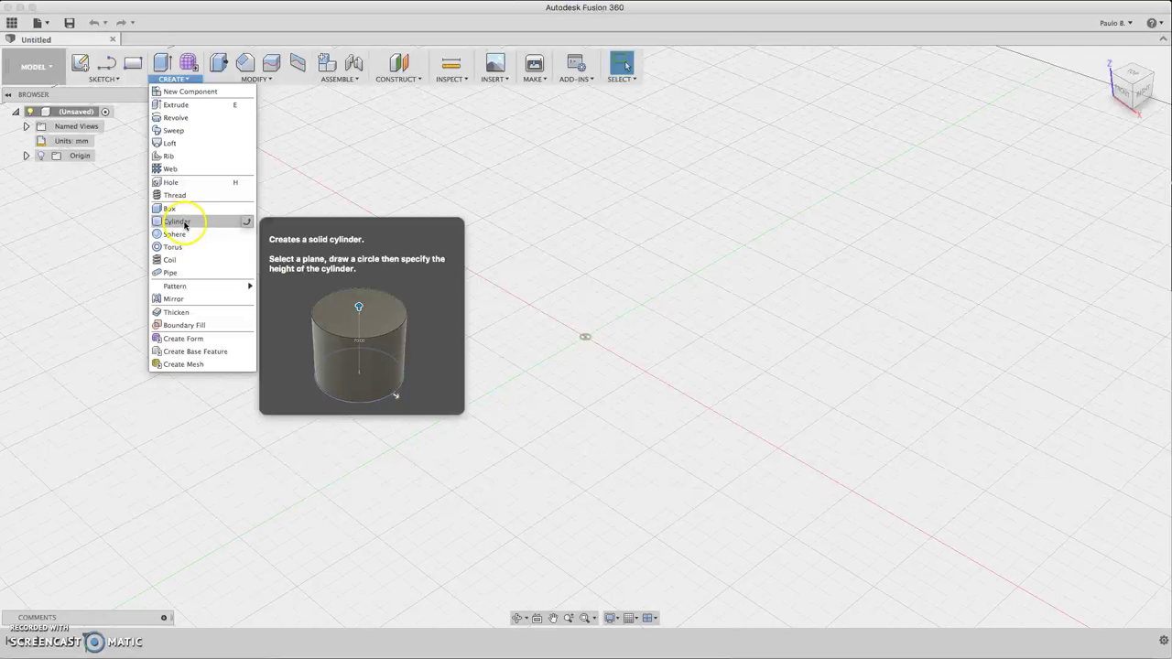
- Create a 0.70 mm diameter sphere at the origin as a new body
click(176, 235)
click(583, 317)
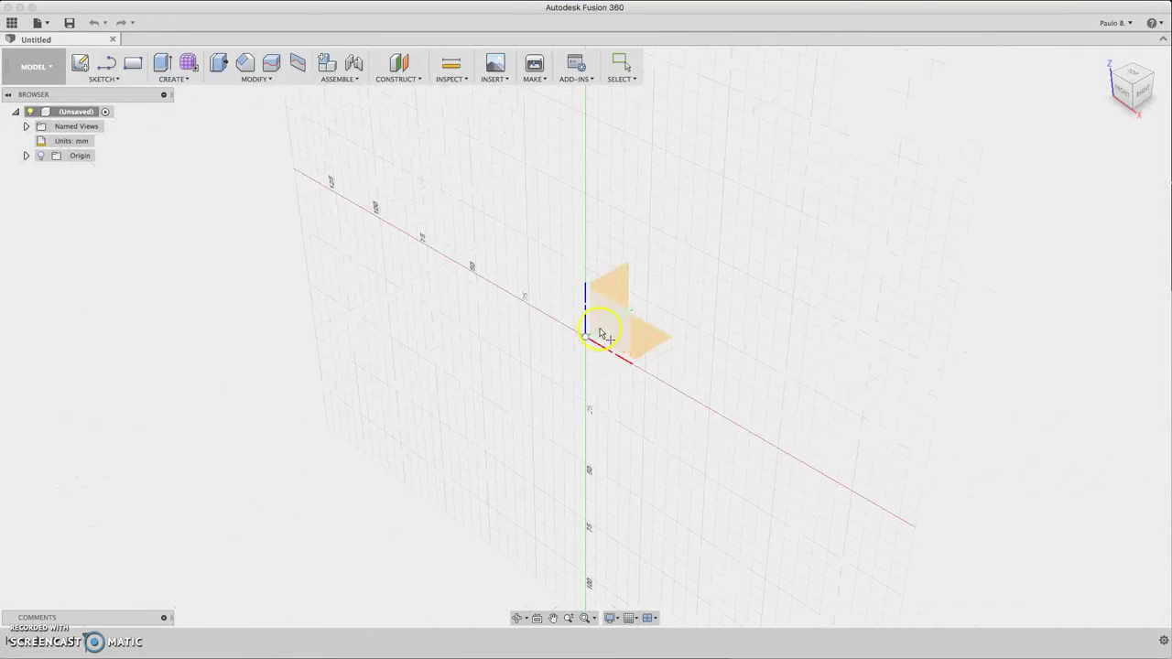
click(588, 338)
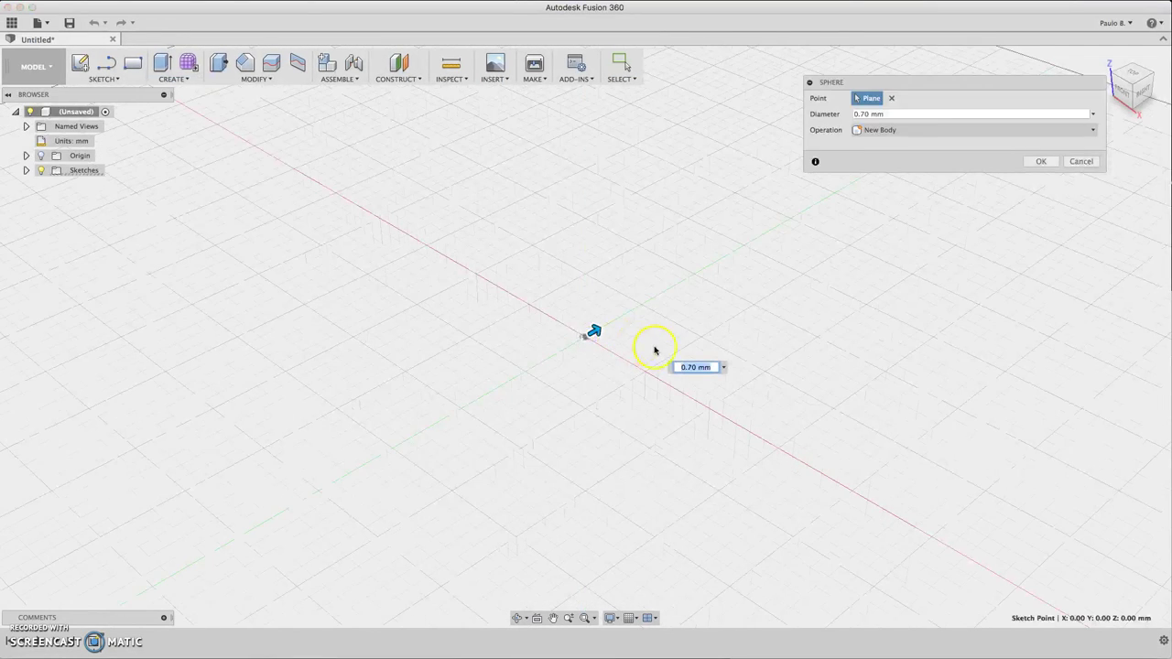
key(Return)
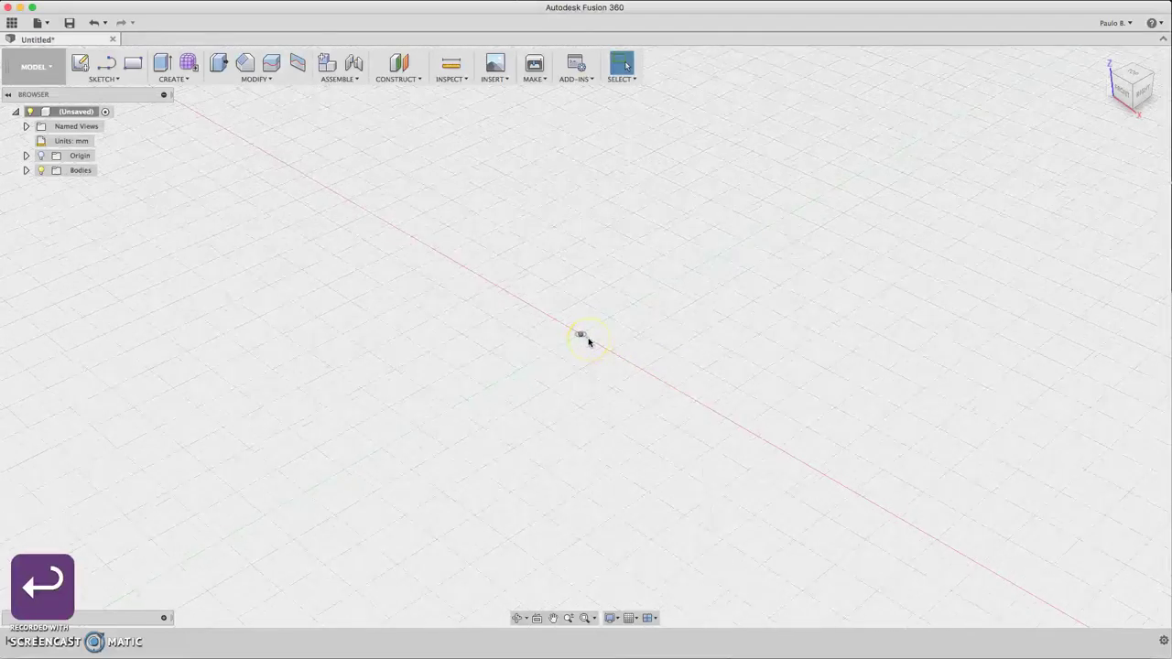
- Rename the sphere body as ball
click(22, 172)
click(87, 187)
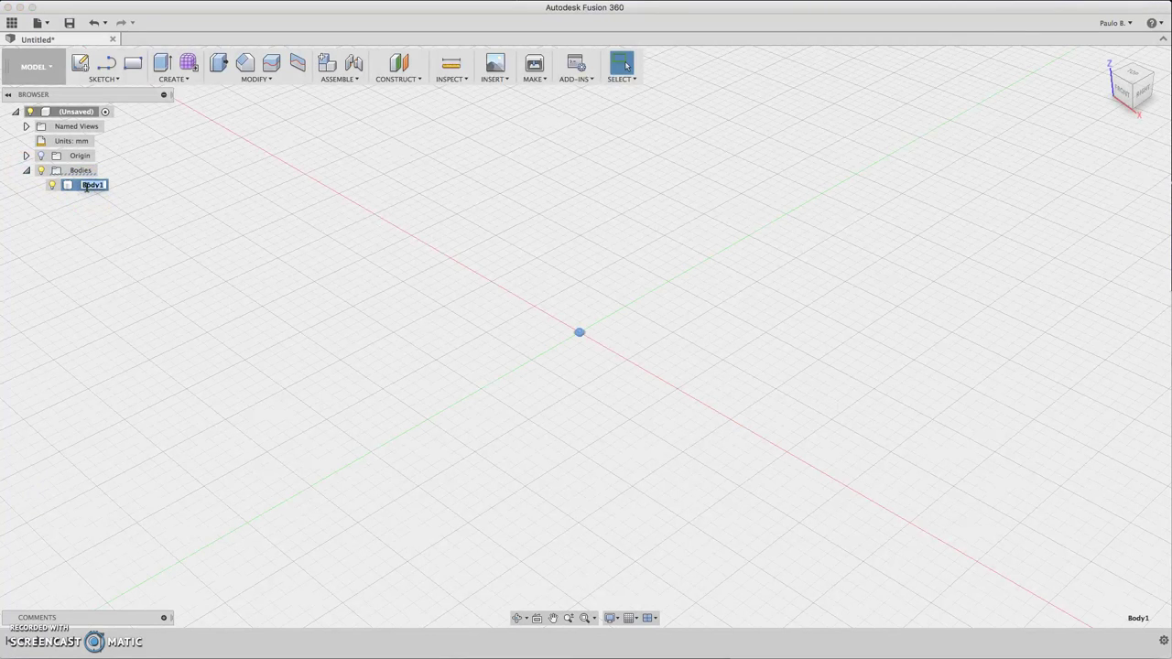
text(ball)
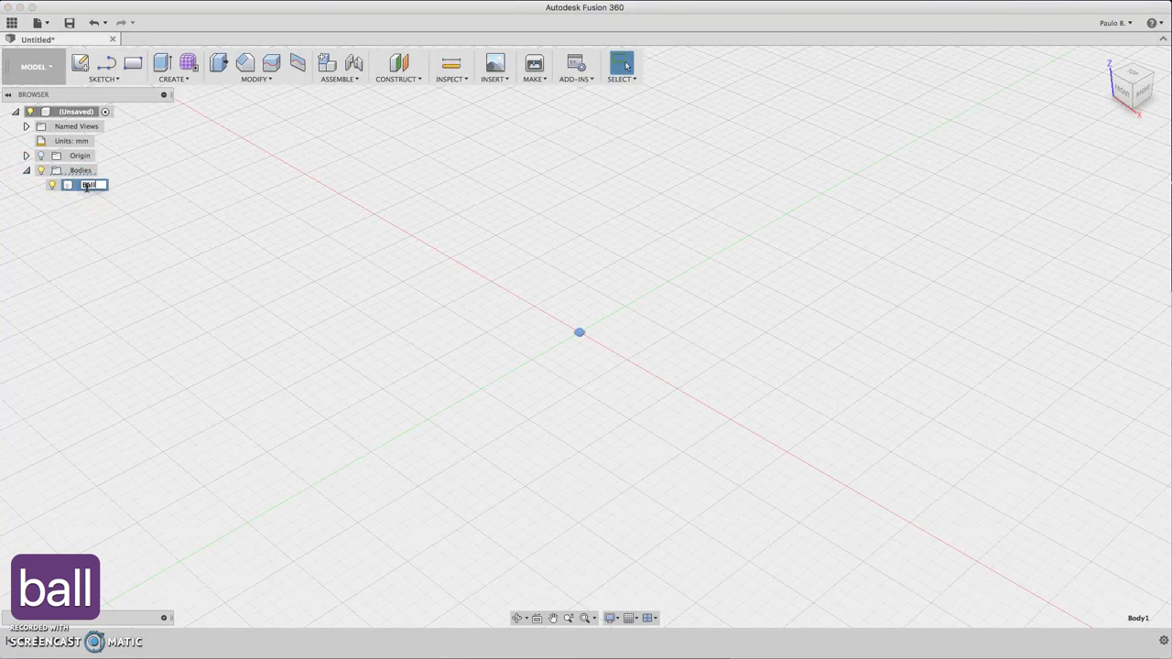
key(Return)
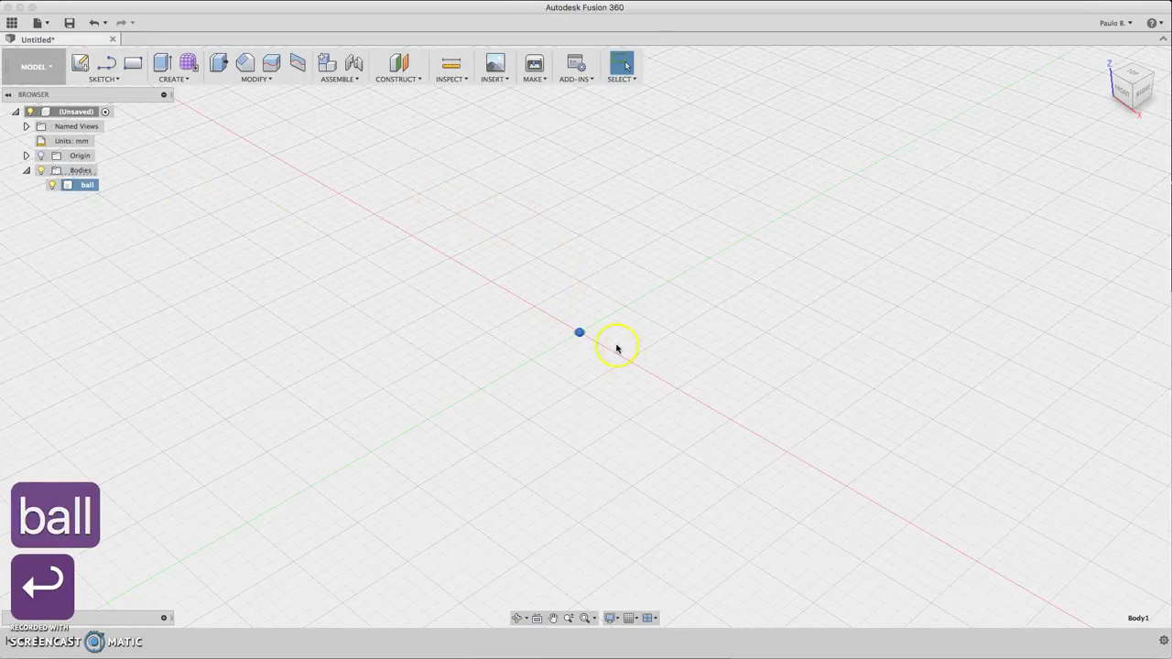
- Start a sketch on the front plane and draw a circle centred on the origin, slightly larger than the ball
scroll(616, 345, up, 2)
click(75, 63)
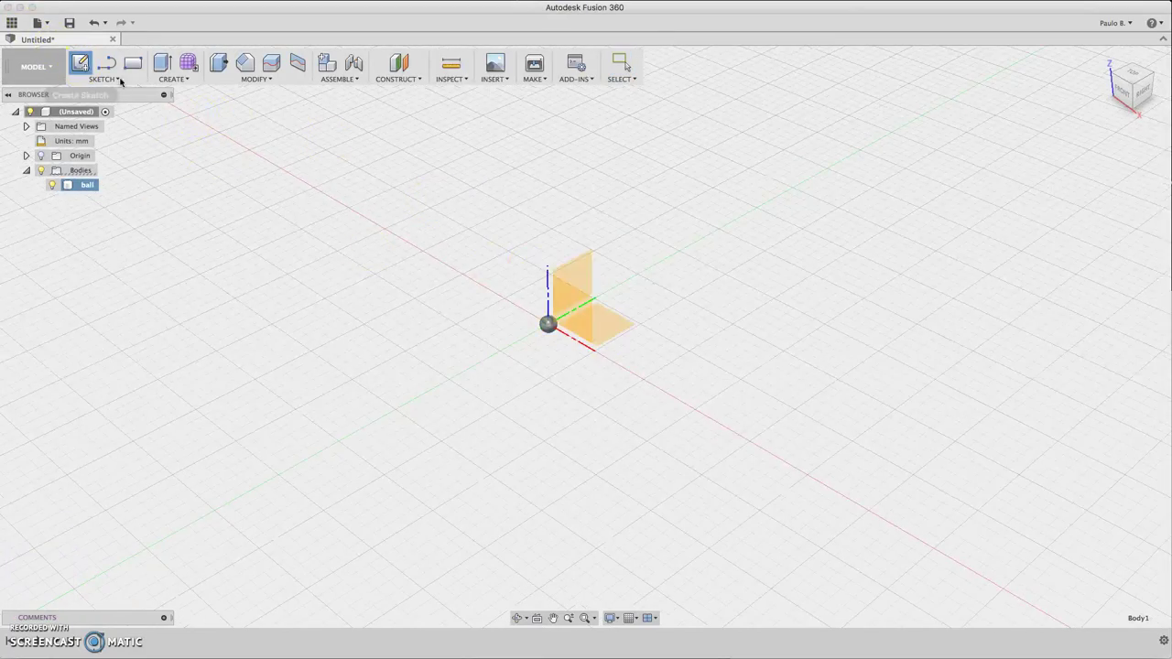
click(561, 338)
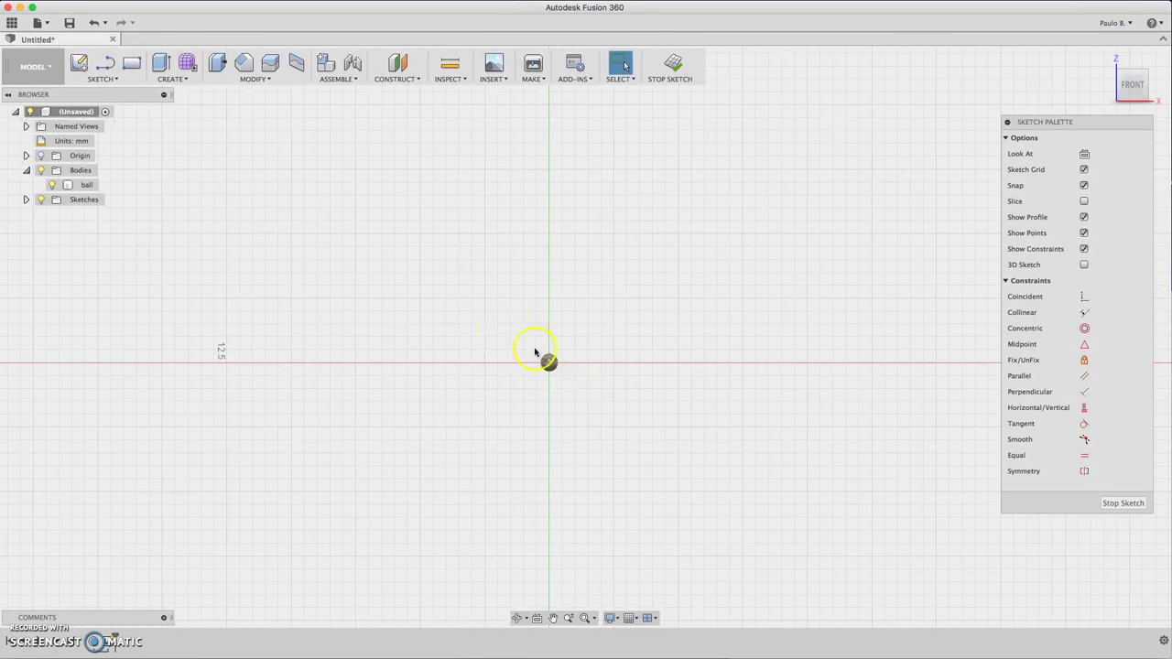
key(c)
click(549, 364)
scroll(568, 355, up, 5)
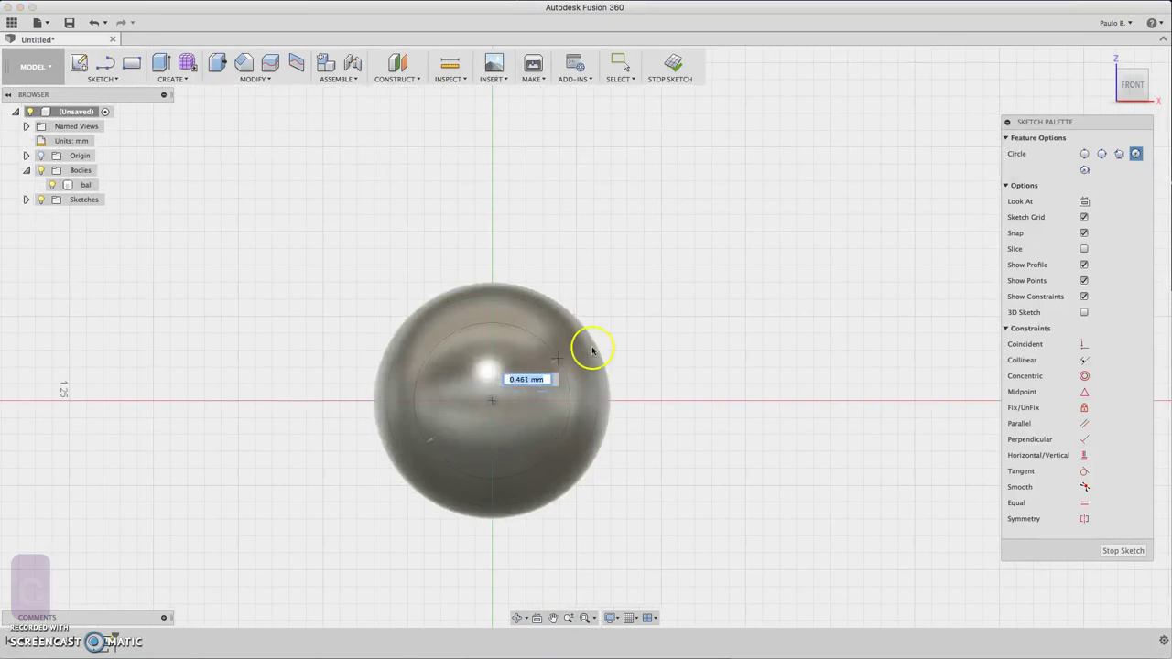
click(610, 342)
scroll(610, 342, down, 10)
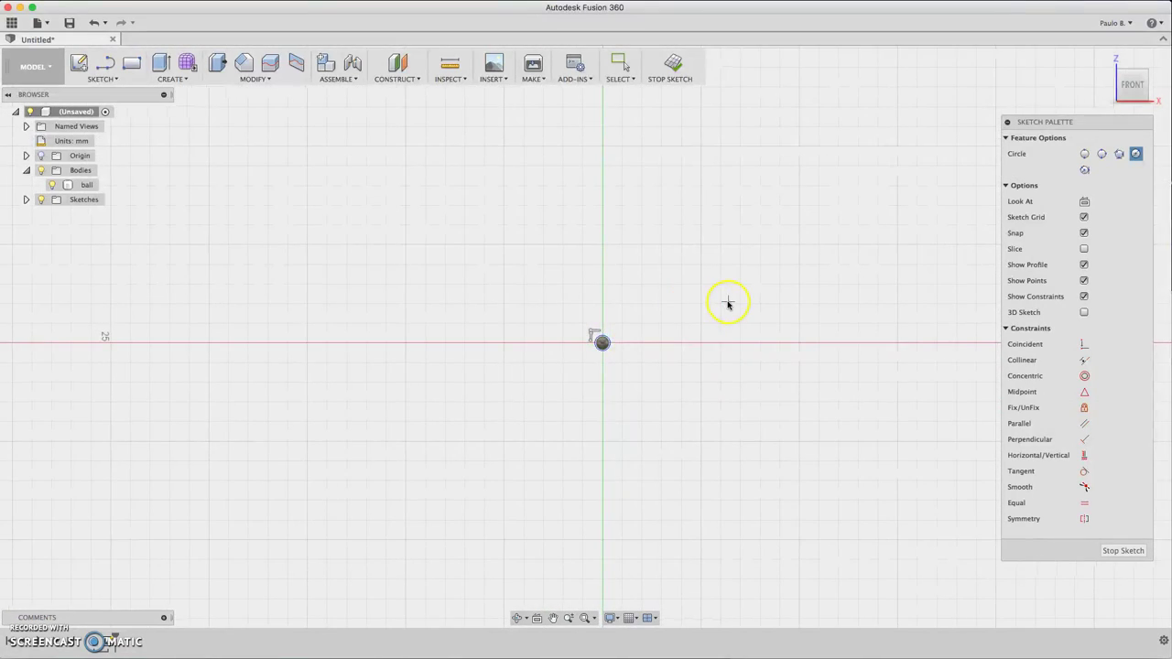
- Draw a 15 mm horizontal line along the red axis from the circle's centre
key(l)
click(603, 343)
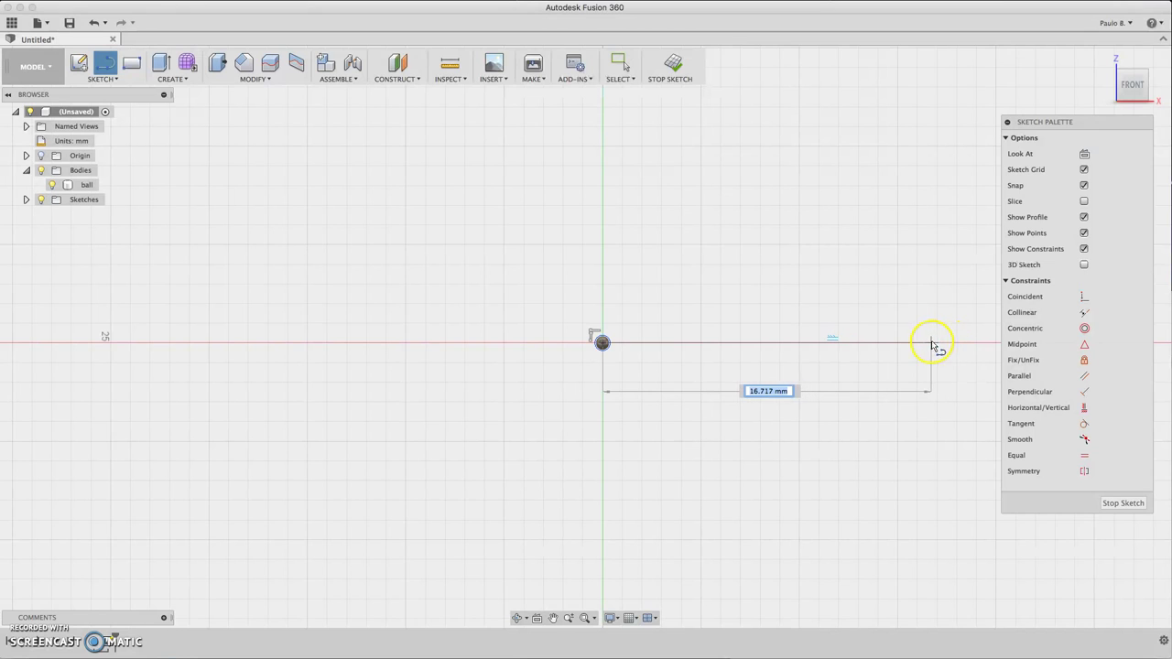
text(15)
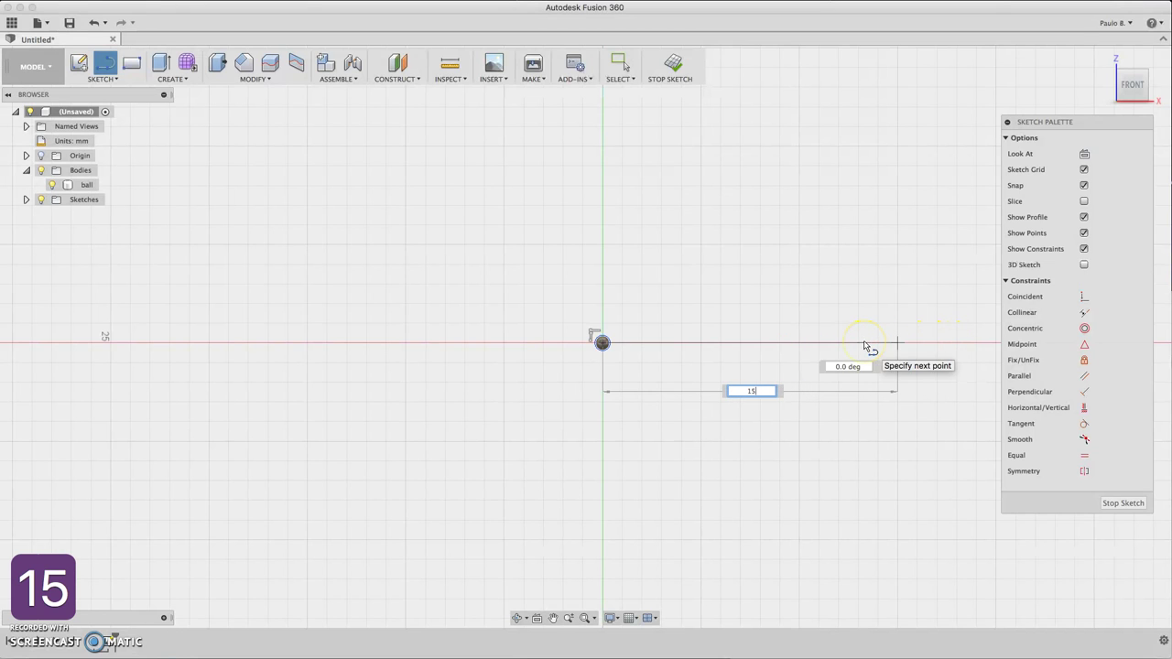
key(Return)
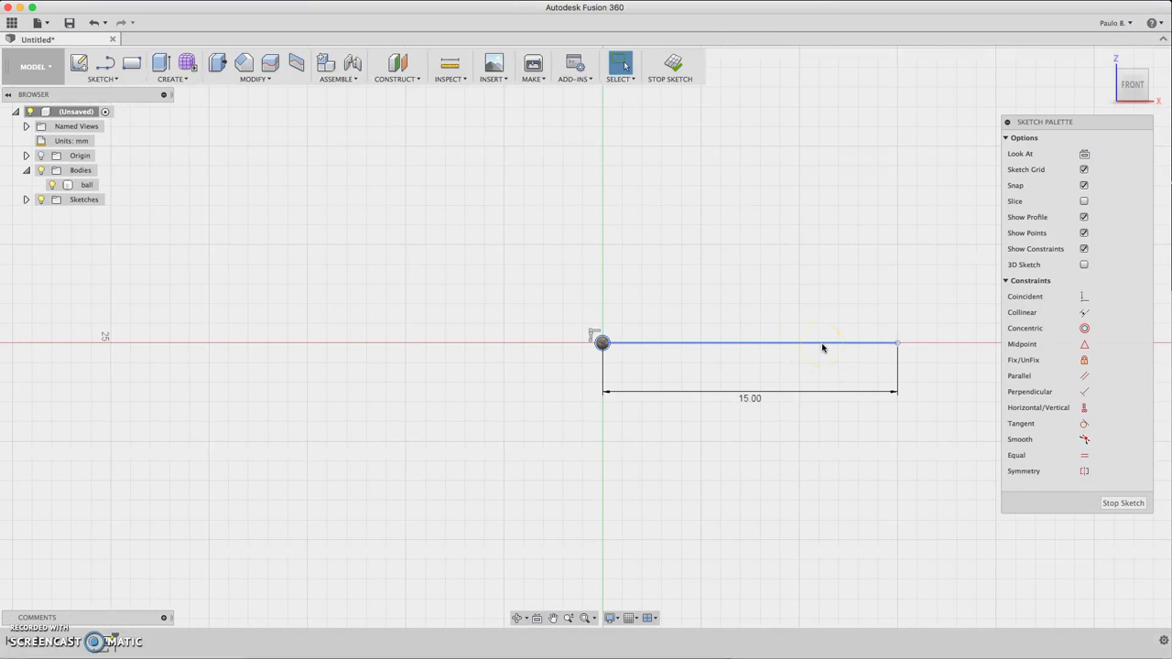
- Draw an 8 mm vertical line up from the baseline's far end and close the triangle with a sloped line tangent to the circle
key(l)
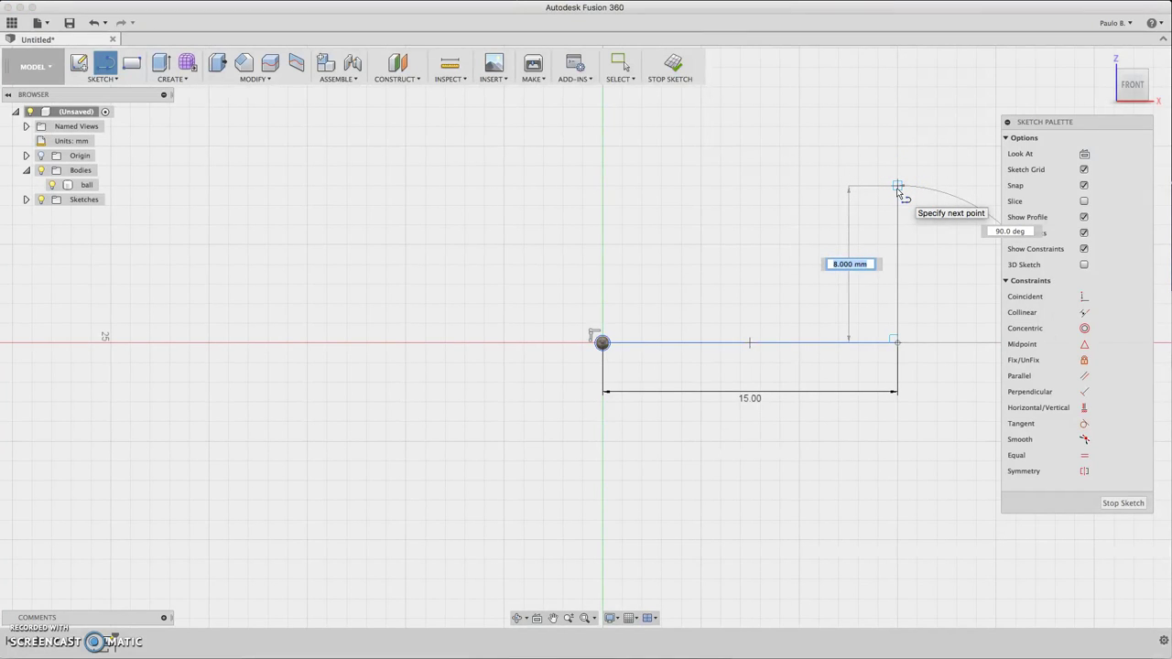
click(898, 187)
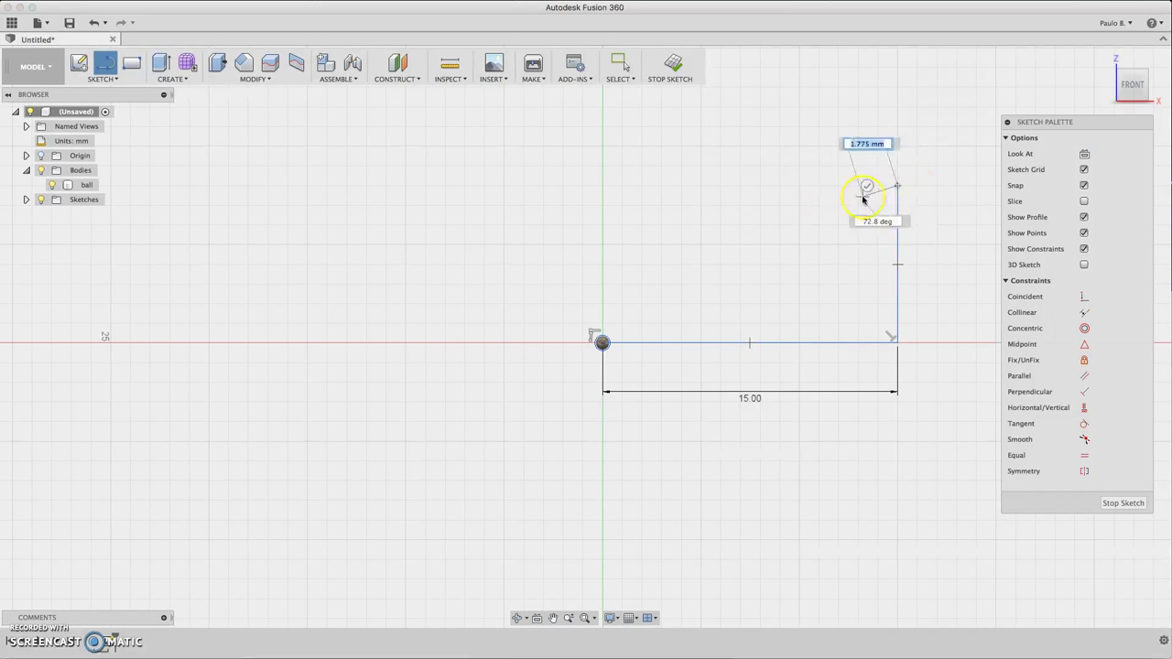
scroll(600, 337, up, 5)
scroll(603, 337, up, 1)
drag(603, 337, 611, 340)
scroll(667, 340, up, 5)
scroll(670, 345, down, 3)
scroll(669, 345, down, 8)
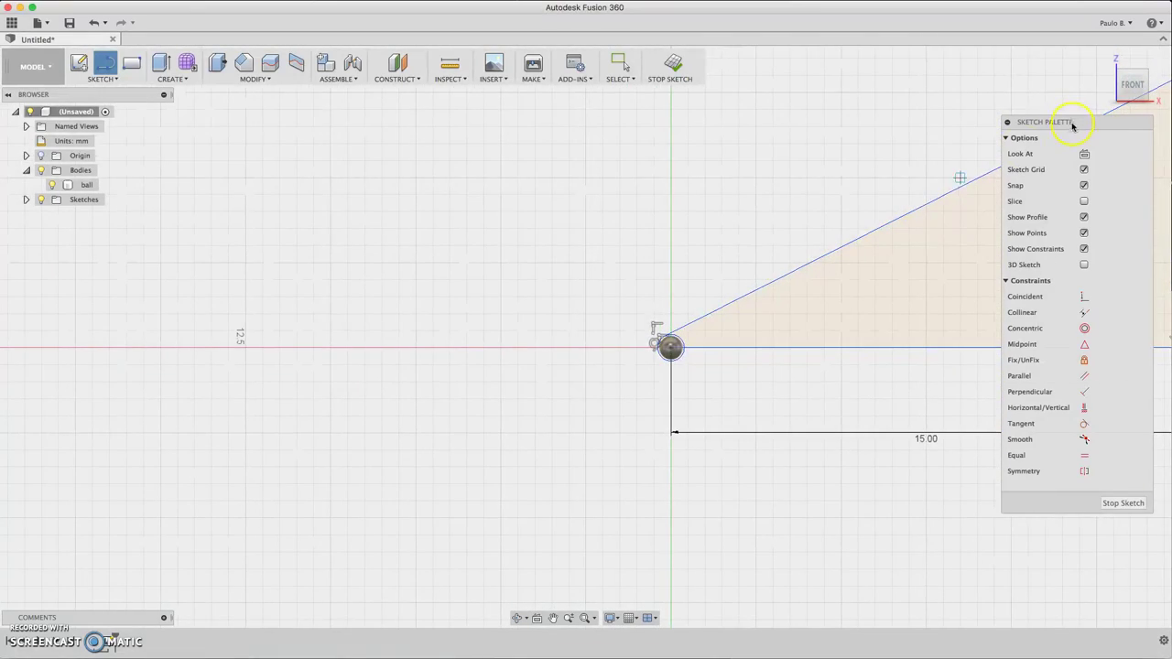
click(553, 619)
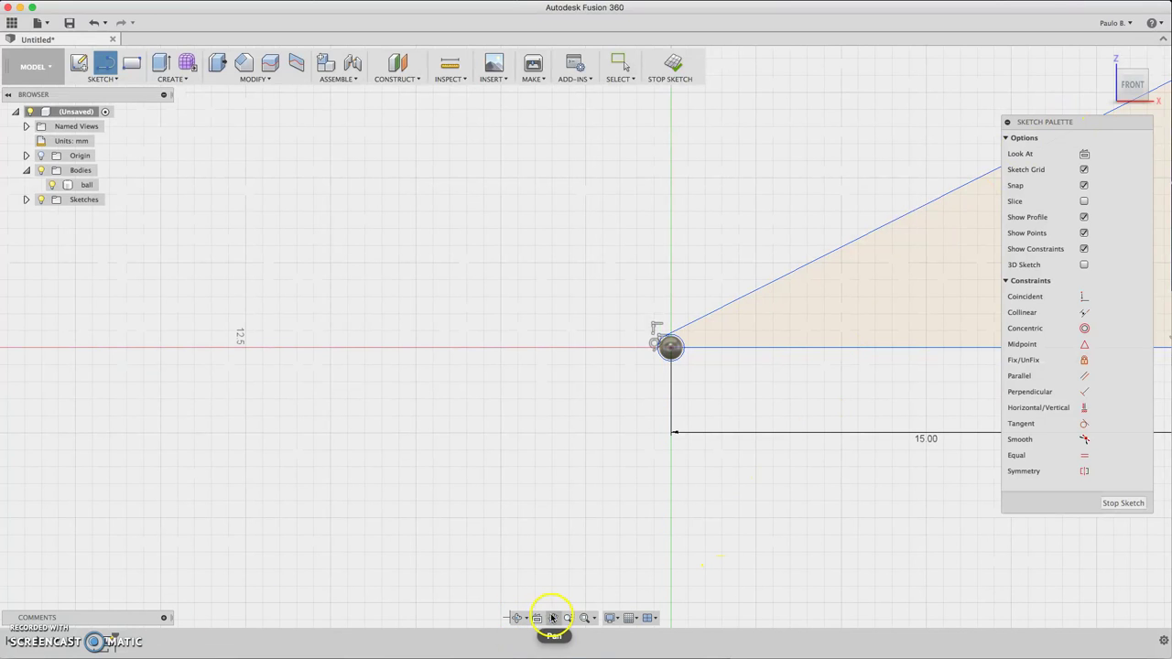
drag(830, 330, 593, 346)
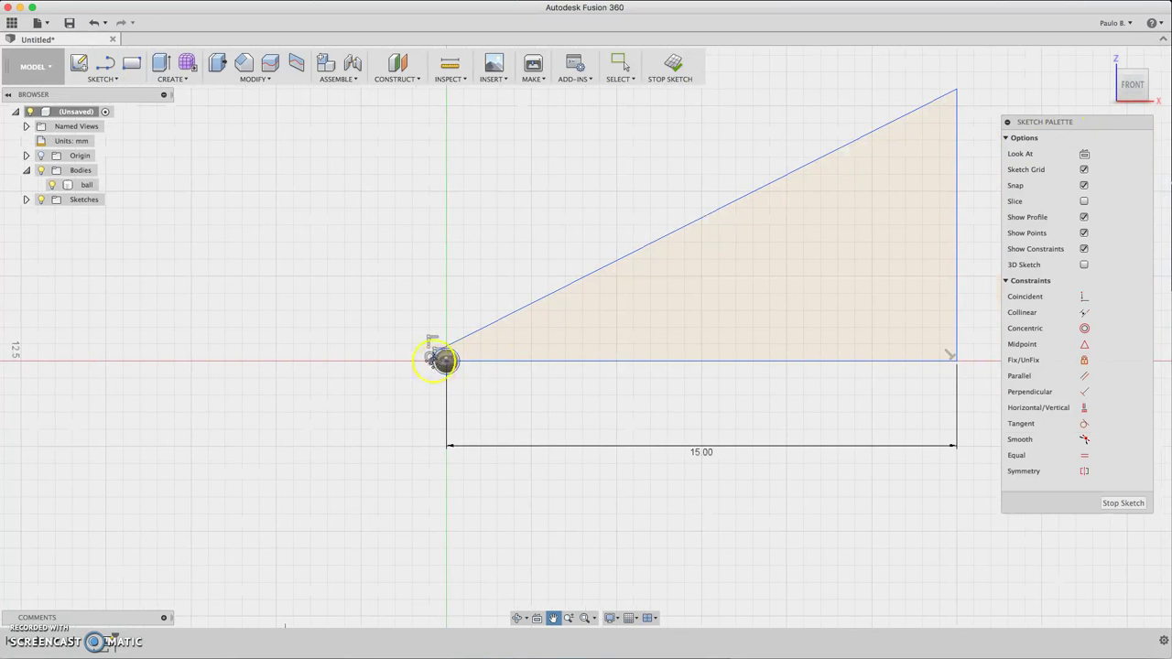
key(l)
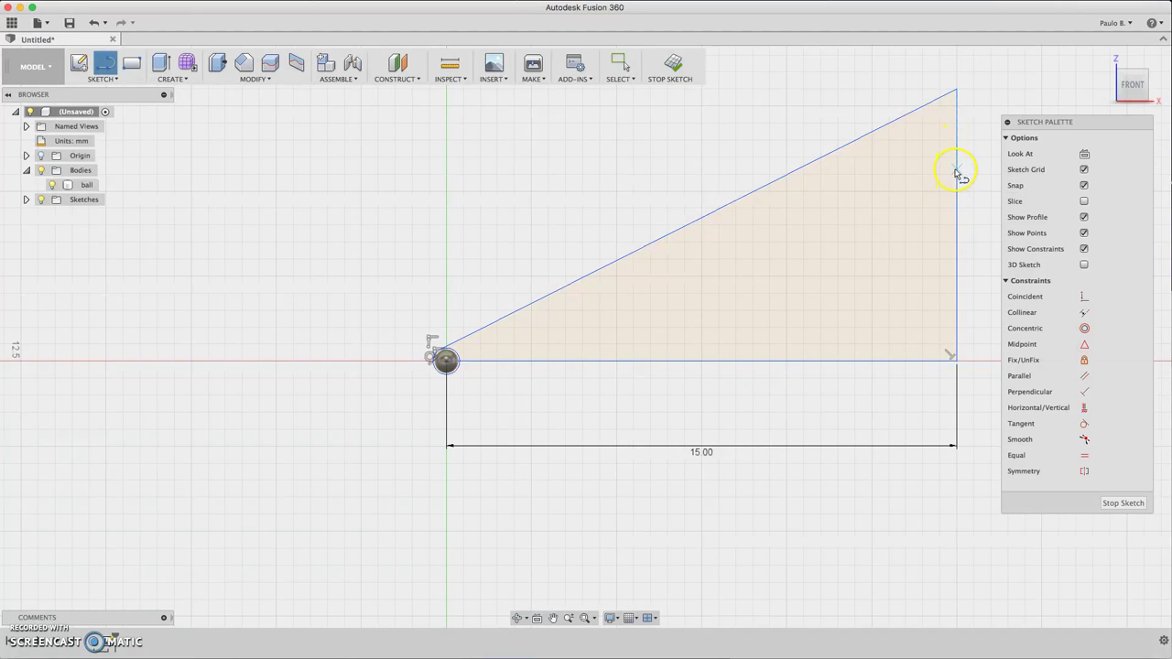
click(854, 141)
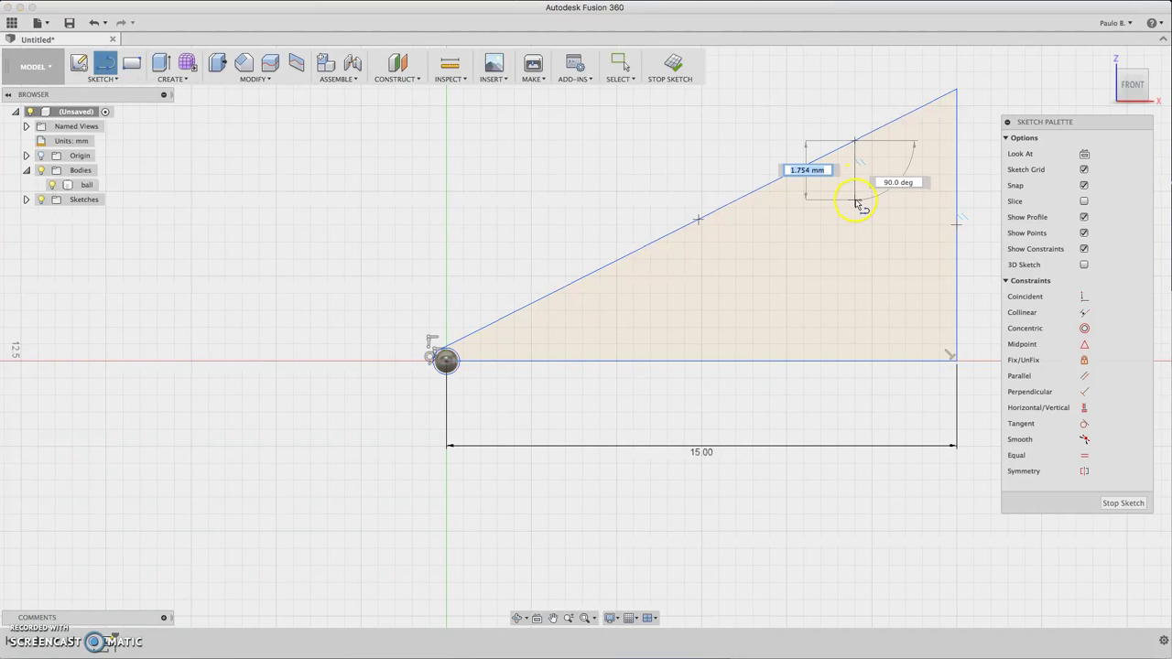
key(super+z)
- Draw a shoulder from the sloped line: about 1.6 mm vertically down, and horizontally across to the triangle's vertical edge
key(l)
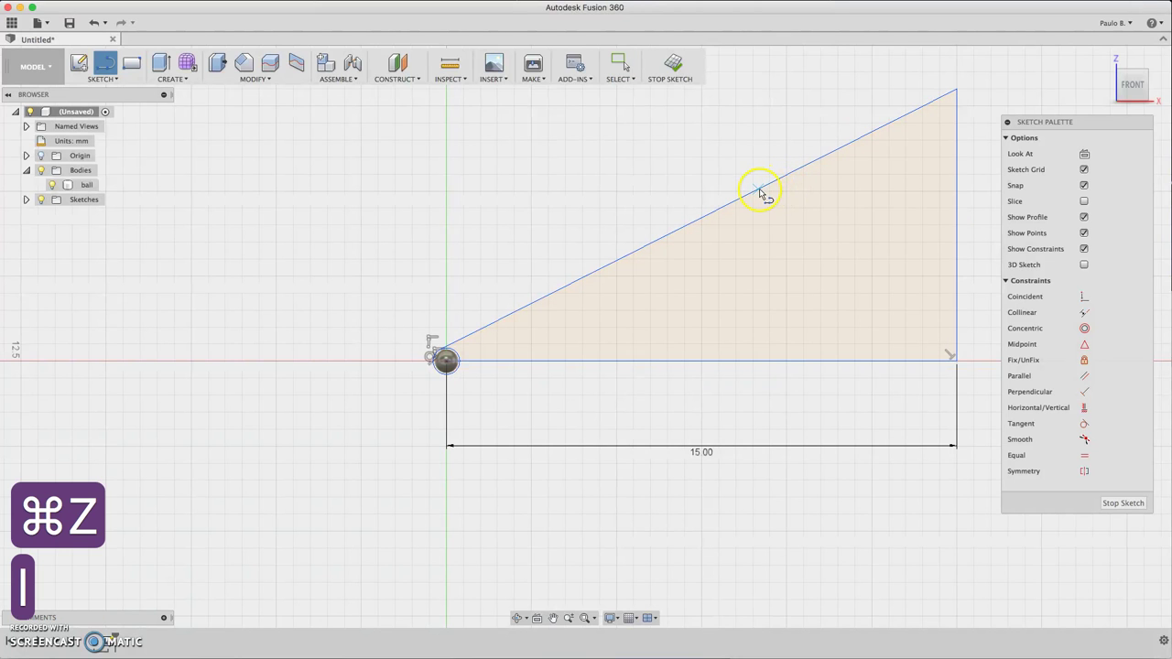
click(762, 188)
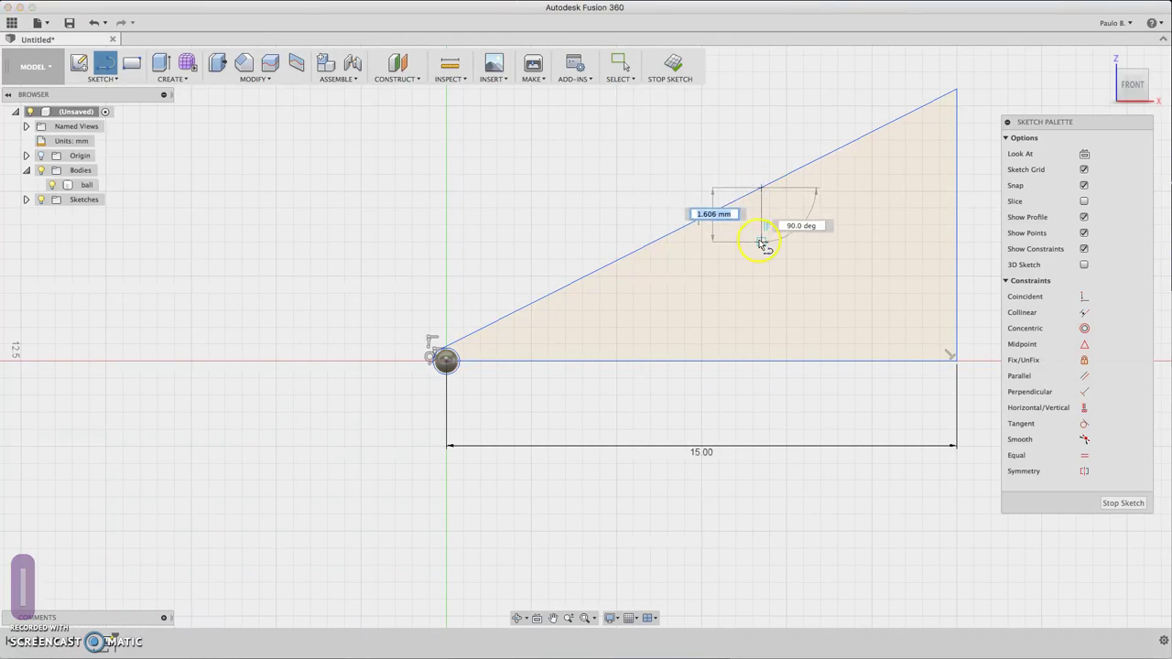
click(762, 241)
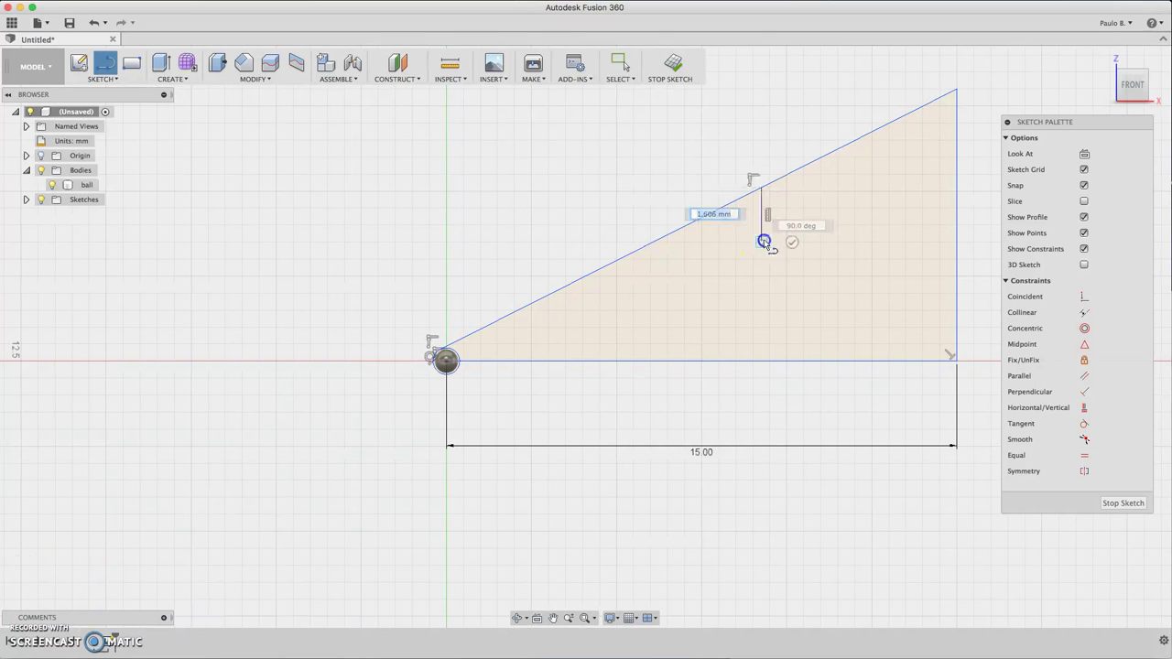
double_click(957, 243)
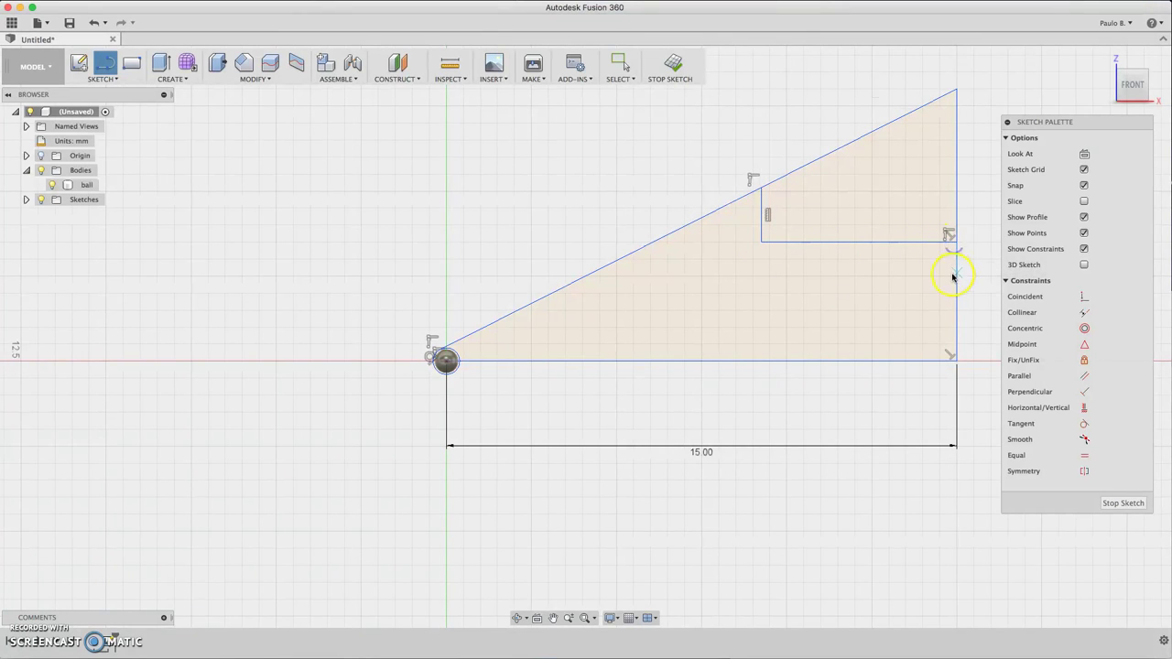
- Draw the inner wall from the vertical edge: a horizontal line about 5.74 mm long, continued by two sloped segments down to the circle
click(957, 277)
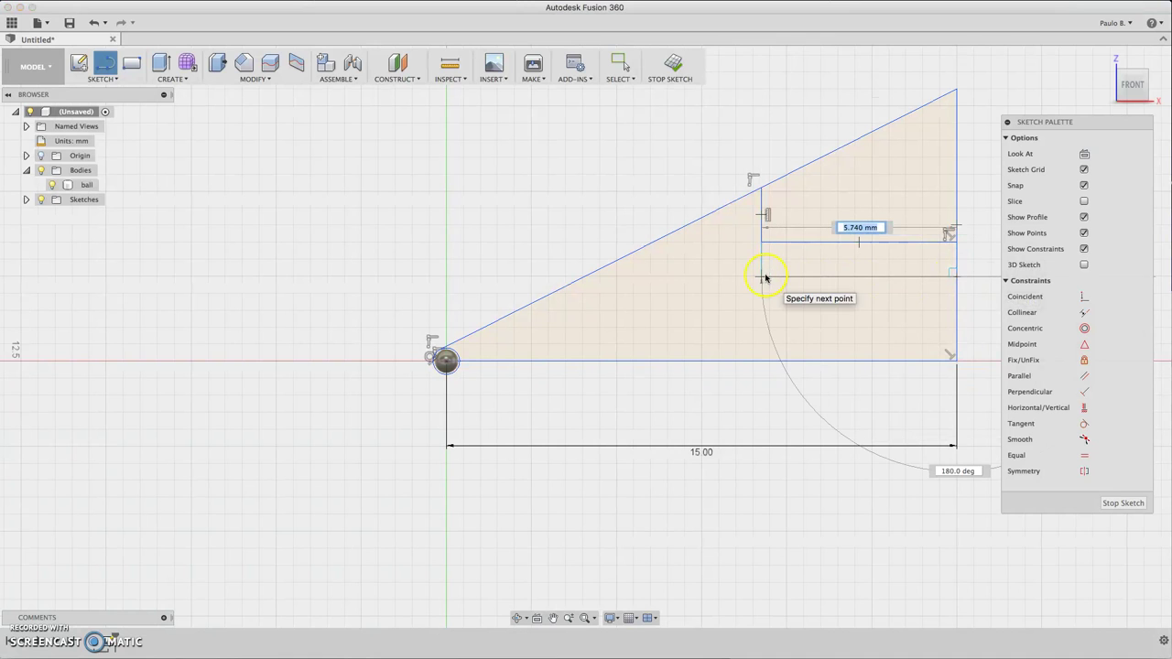
click(761, 277)
click(578, 338)
double_click(449, 355)
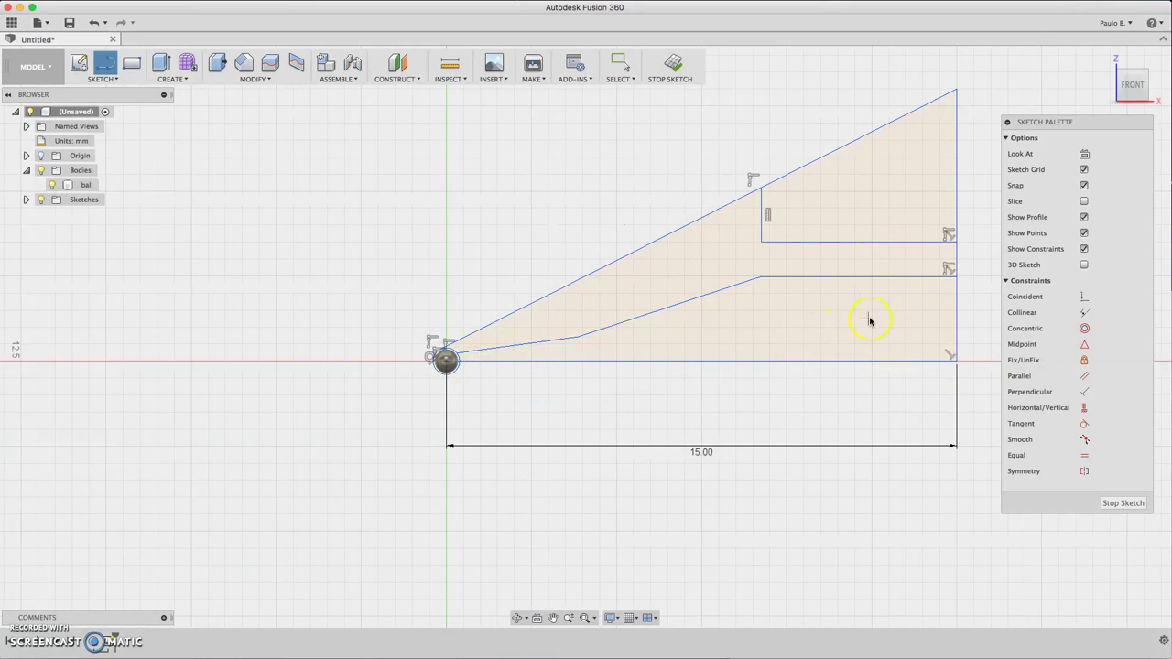
key(Escape)
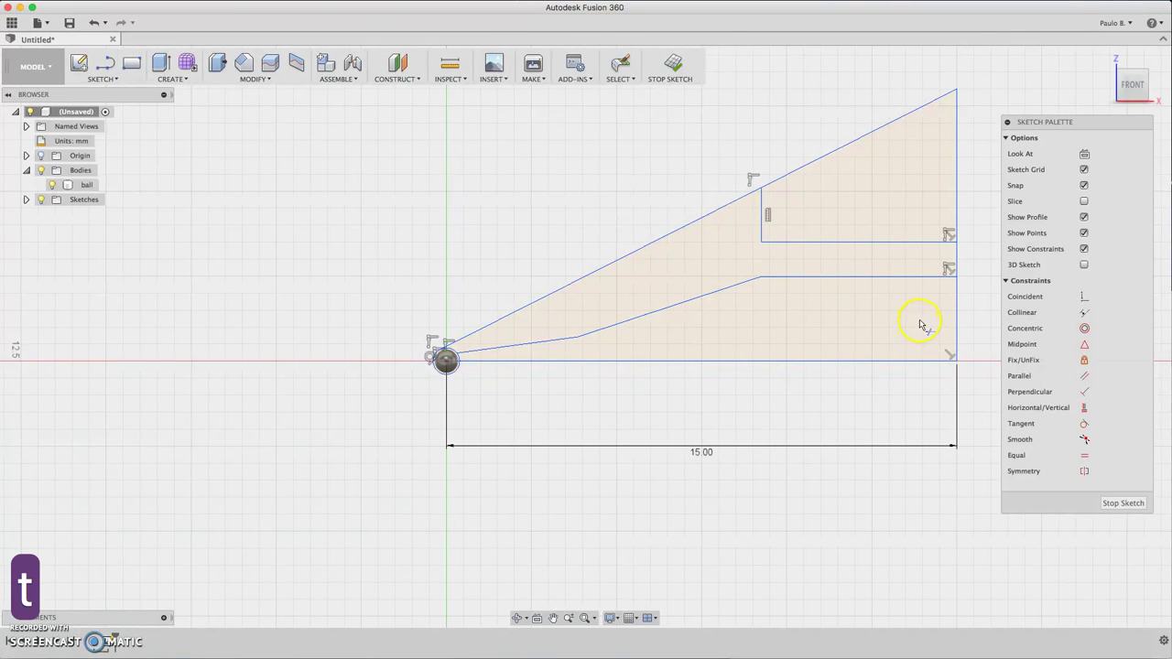
- Trim the upper triangle corner, the lower part of the vertical edge and the baseline off the wall profile, and finish the sketch
click(850, 153)
key(Delete)
click(957, 128)
key(Delete)
click(956, 307)
key(Delete)
click(893, 361)
key(Delete)
click(1121, 505)
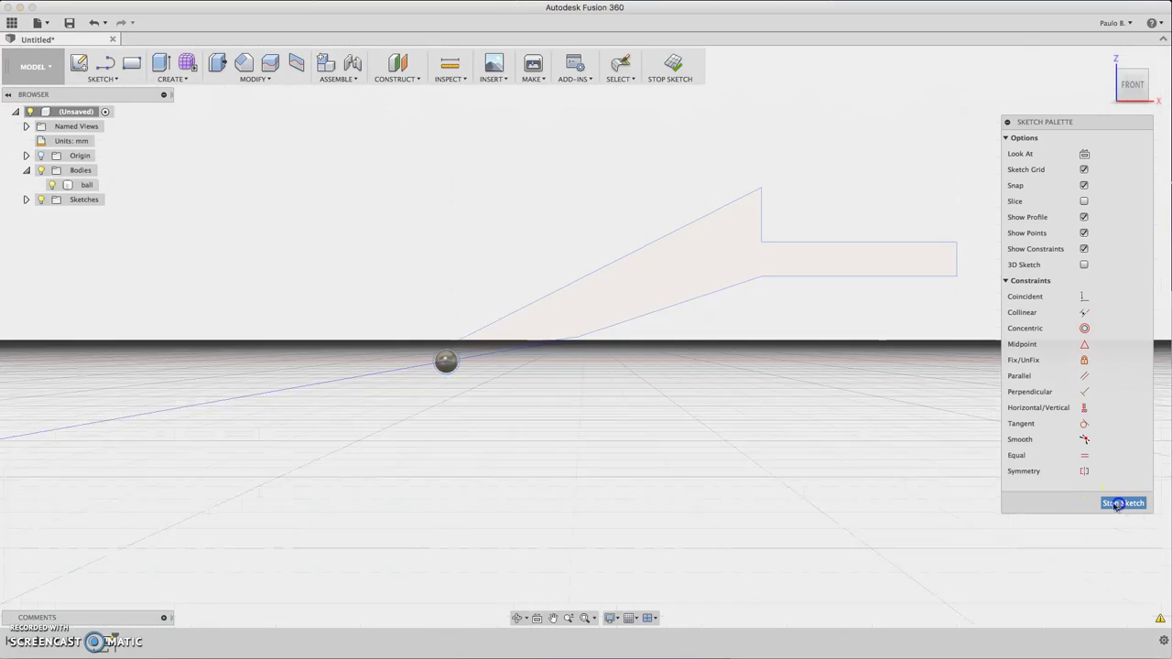
- Revolve the wall profile 360 degrees around the X axis as a new body
click(170, 79)
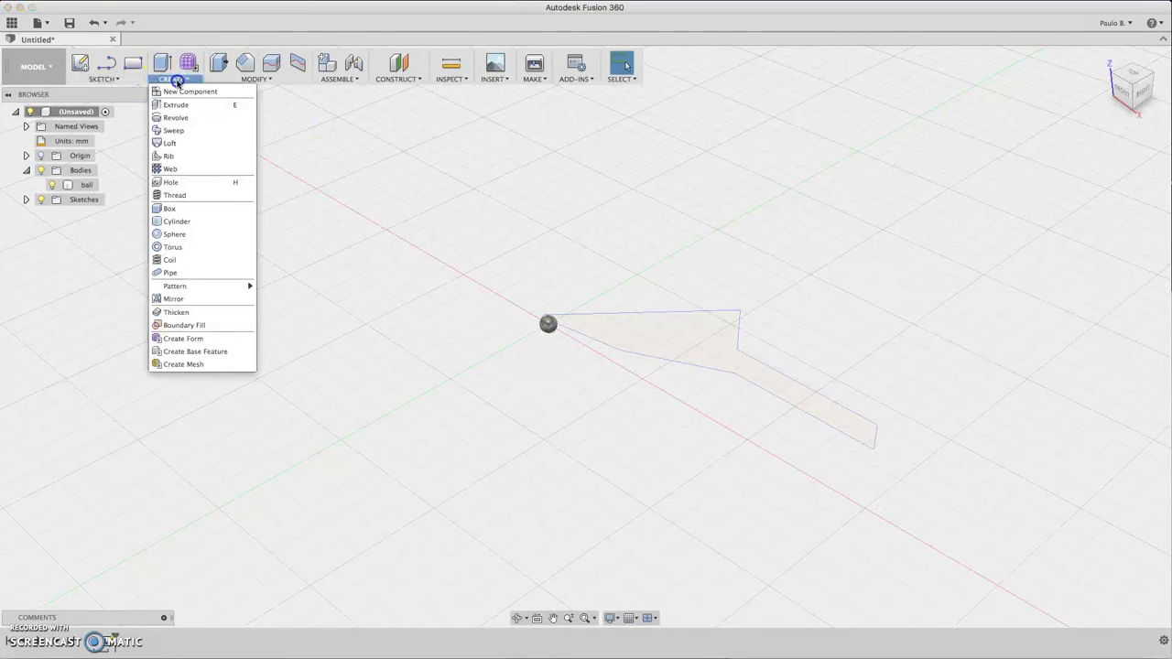
click(204, 118)
click(700, 348)
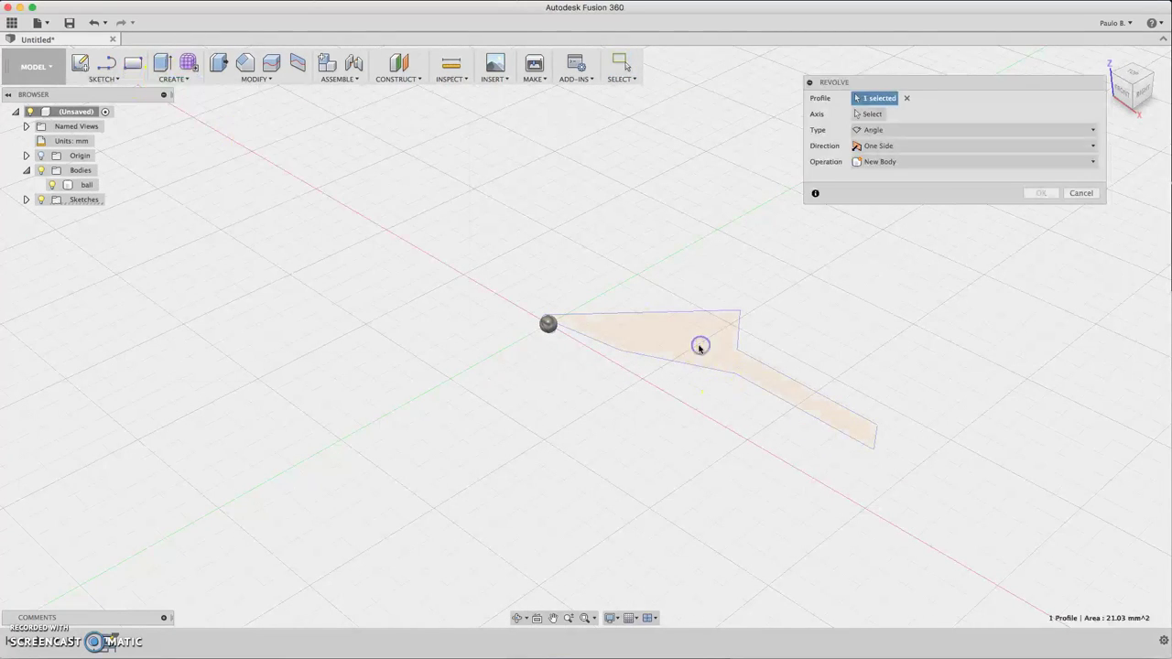
click(870, 114)
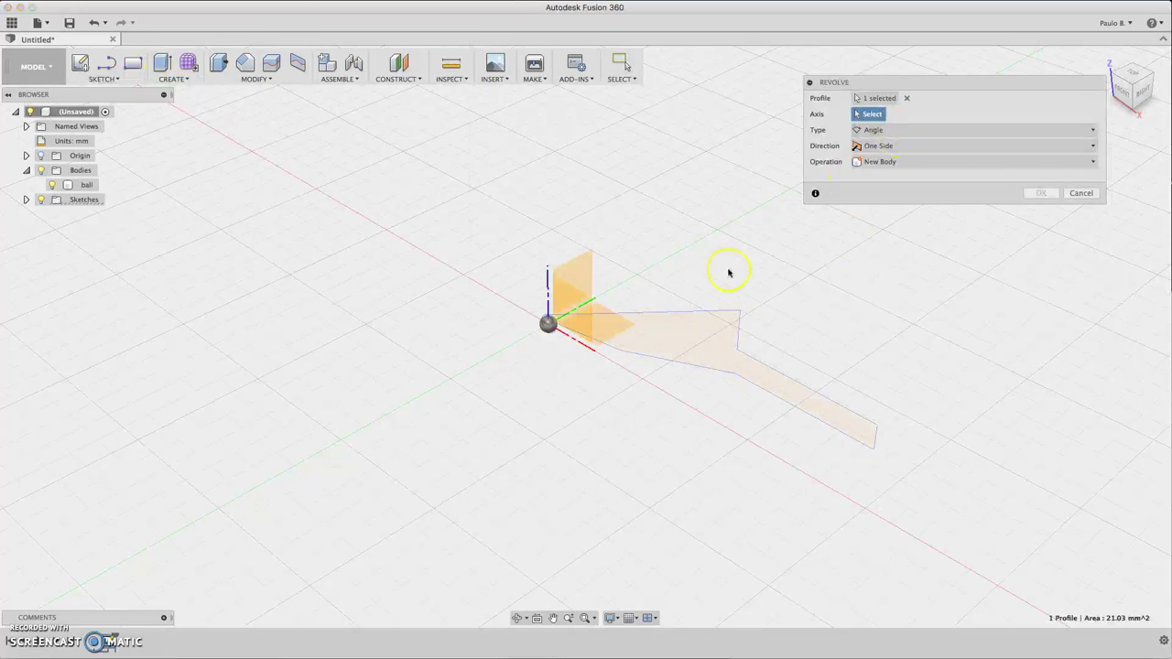
click(578, 345)
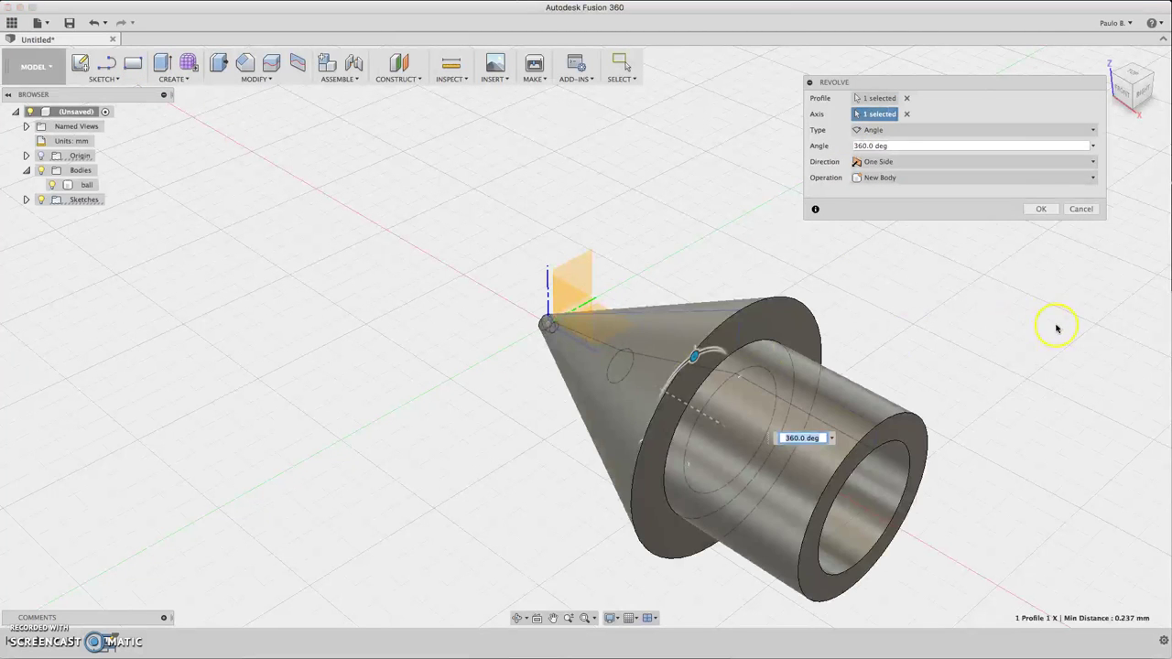
mouse_move(1132, 99)
mouse_down()
mouse_move(1149, 58)
mouse_move(1127, 60)
mouse_up()
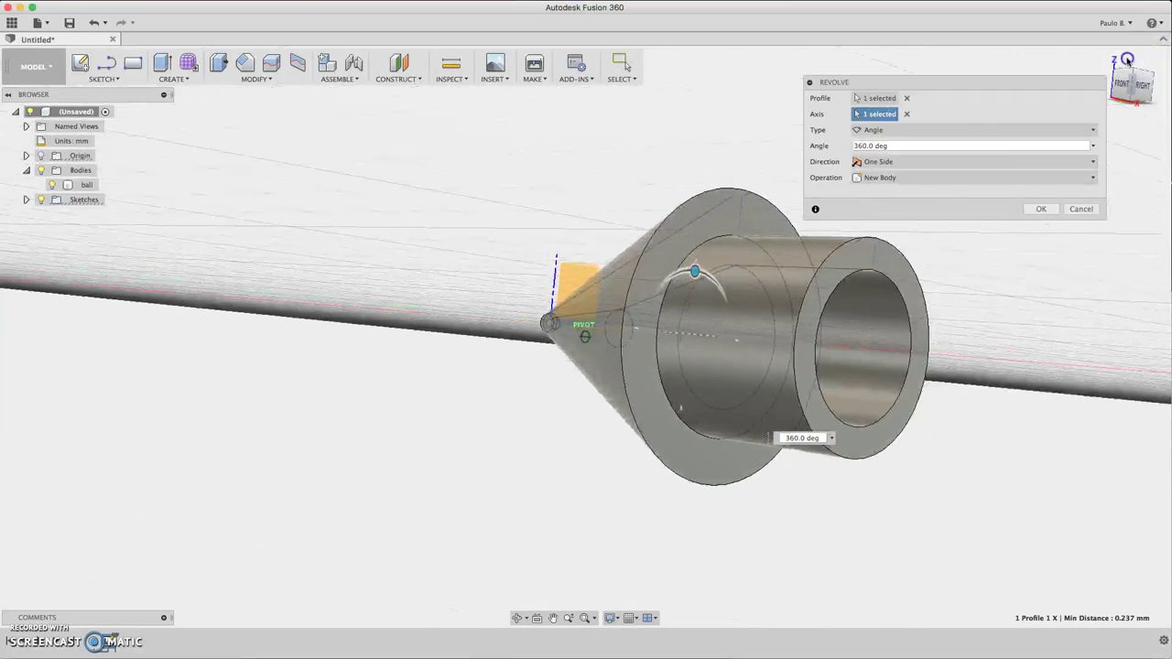
click(1044, 209)
scroll(1047, 306, up, 2)
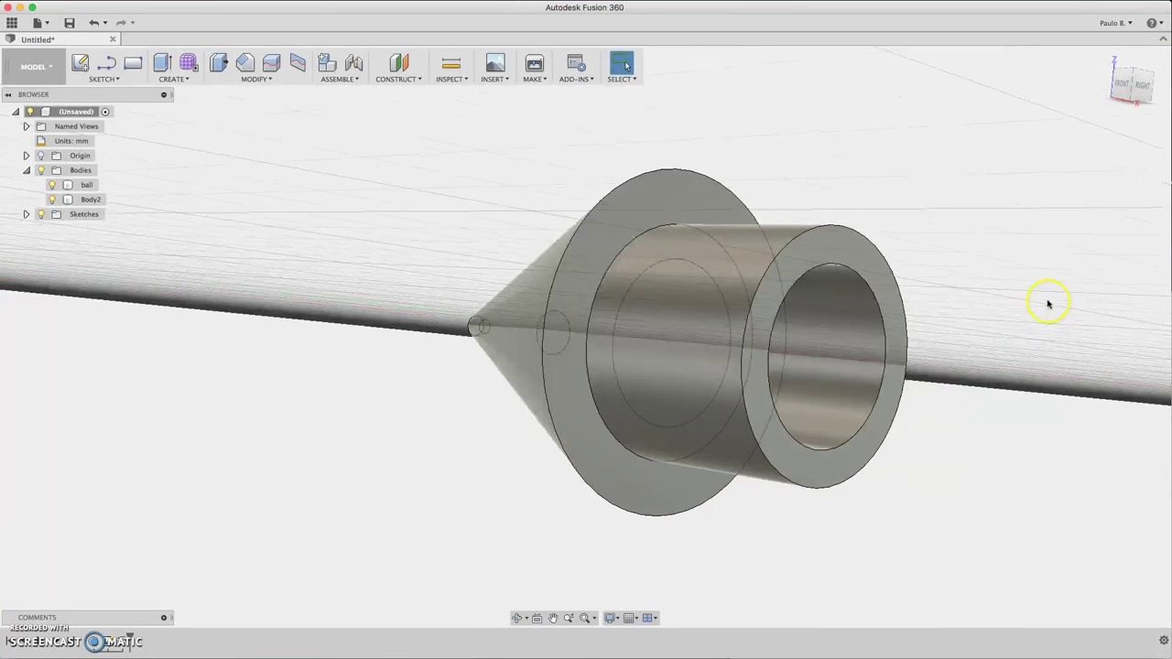
scroll(1038, 302, down, 3)
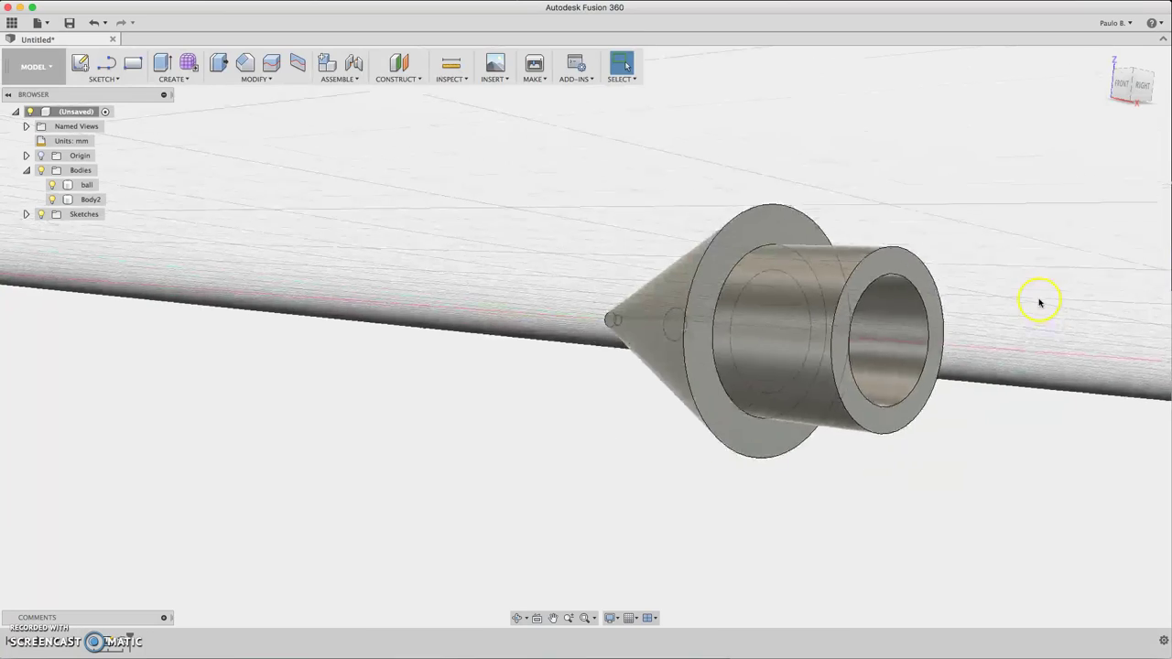
- Start a sketch on the housing's annular end face and project the inner hole's circular edge into it
click(82, 63)
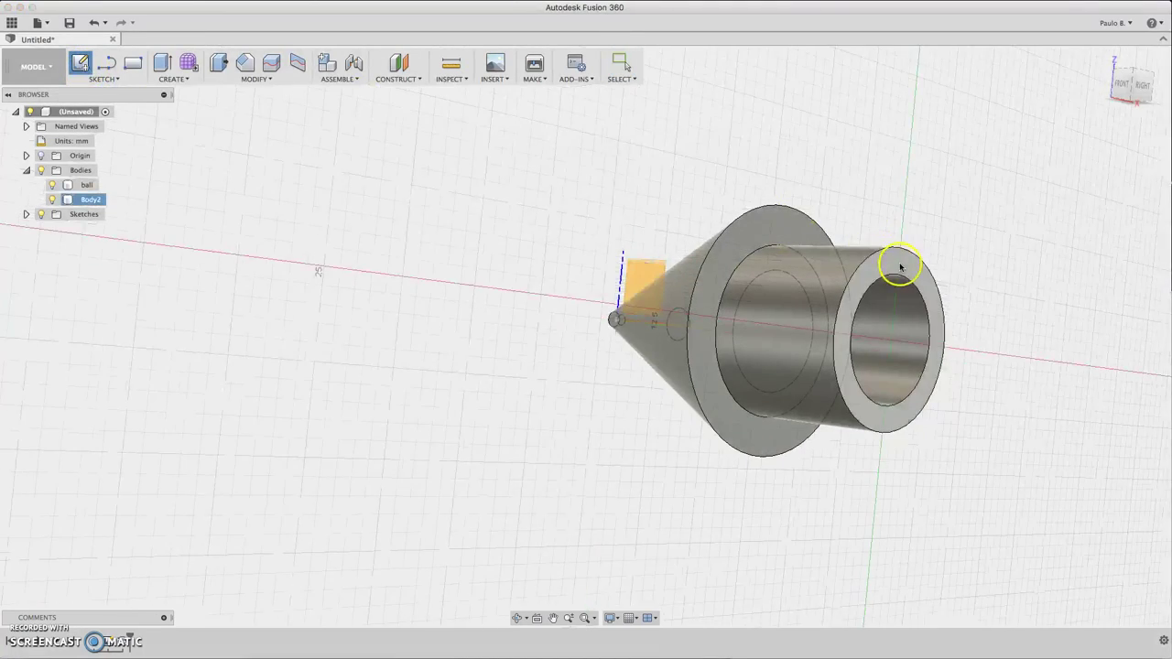
click(897, 264)
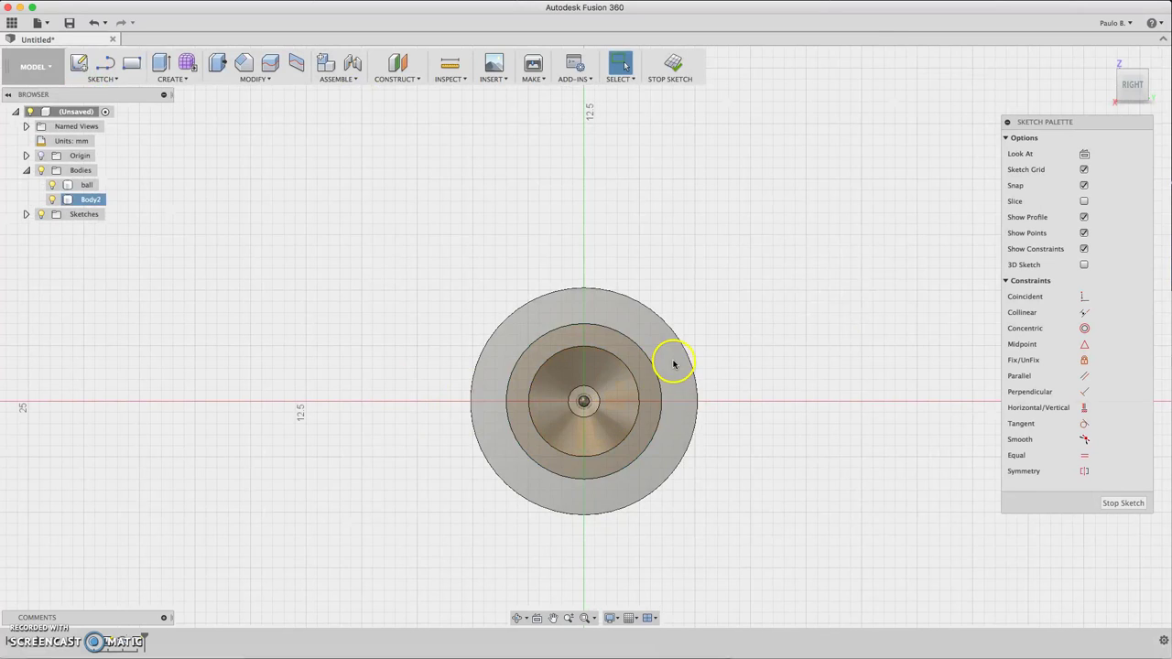
key(p)
click(629, 370)
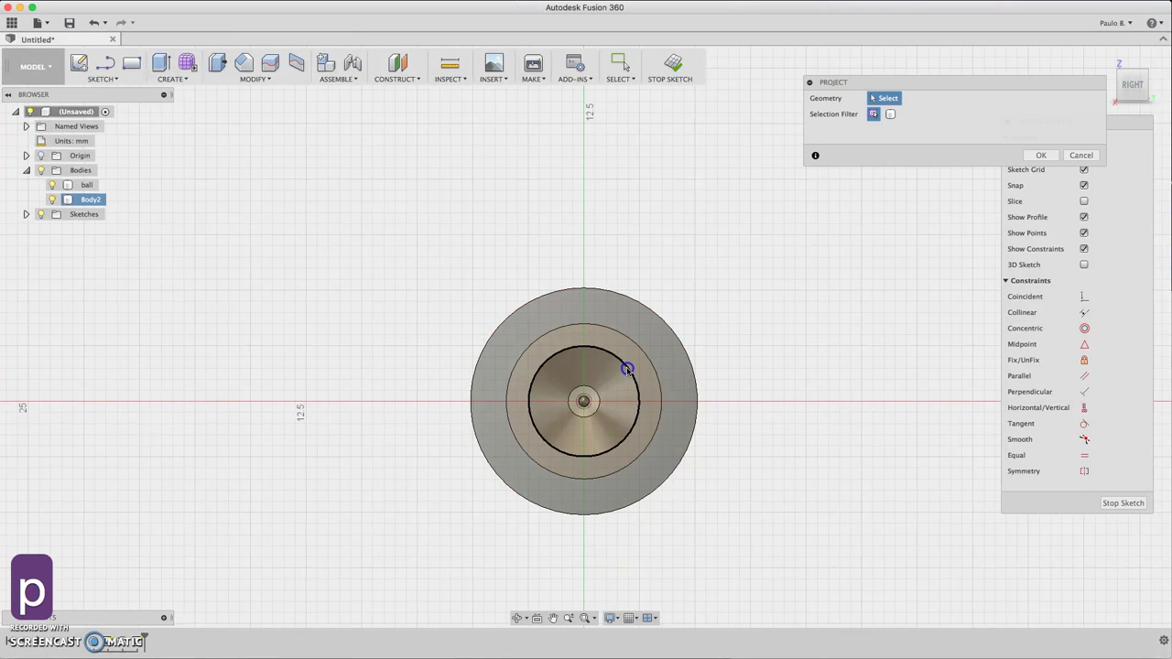
key(c)
click(583, 401)
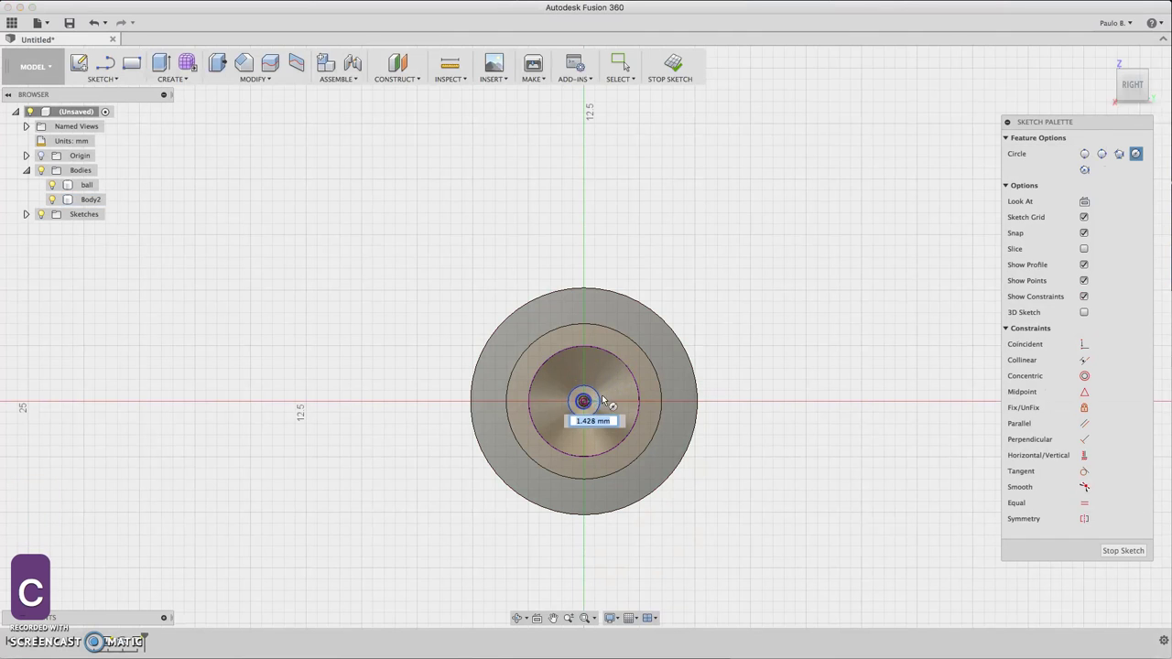
key(Escape)
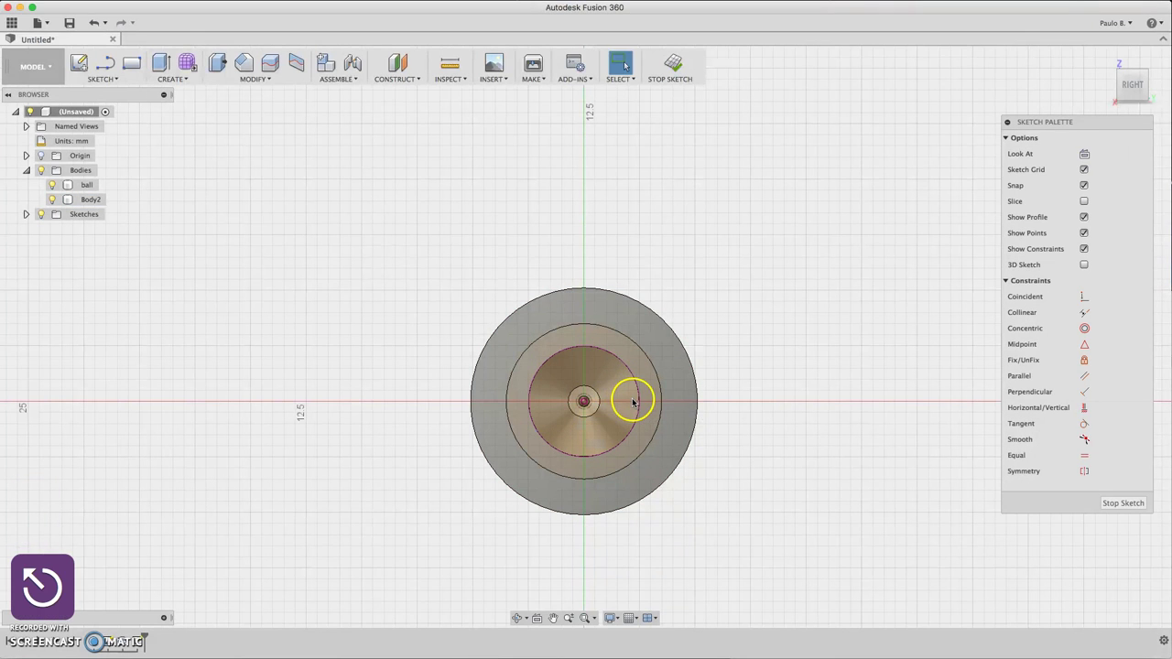
- Offset the projected circle inward by about 0.848 mm
key(o)
click(637, 392)
drag(656, 386, 626, 394)
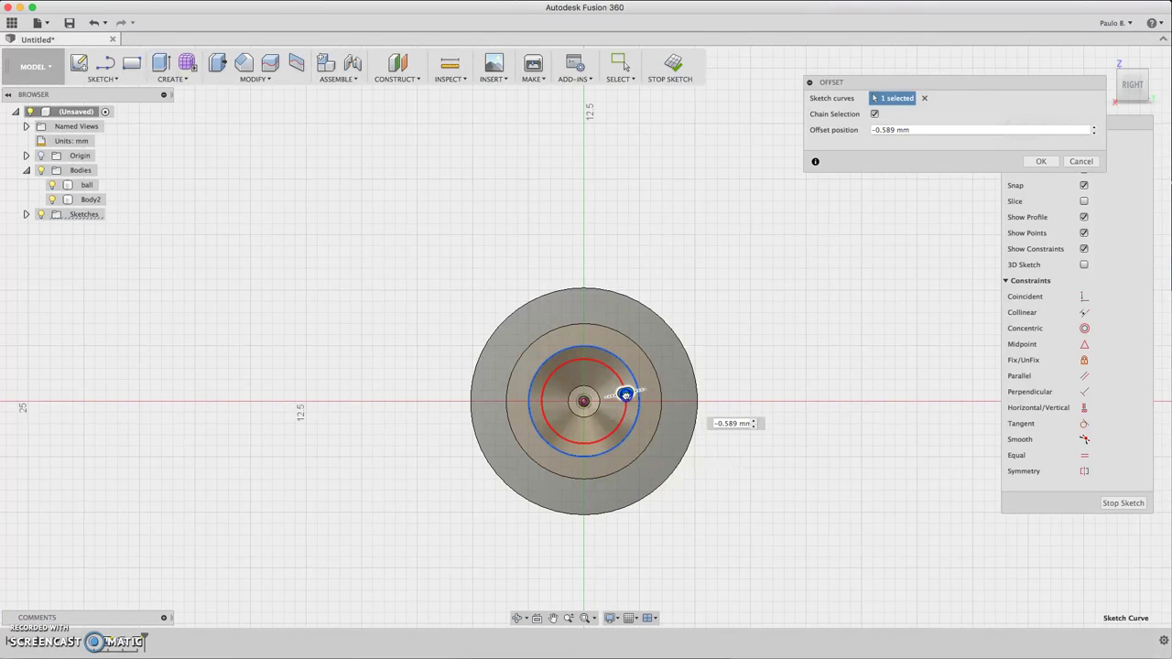
drag(625, 394, 620, 396)
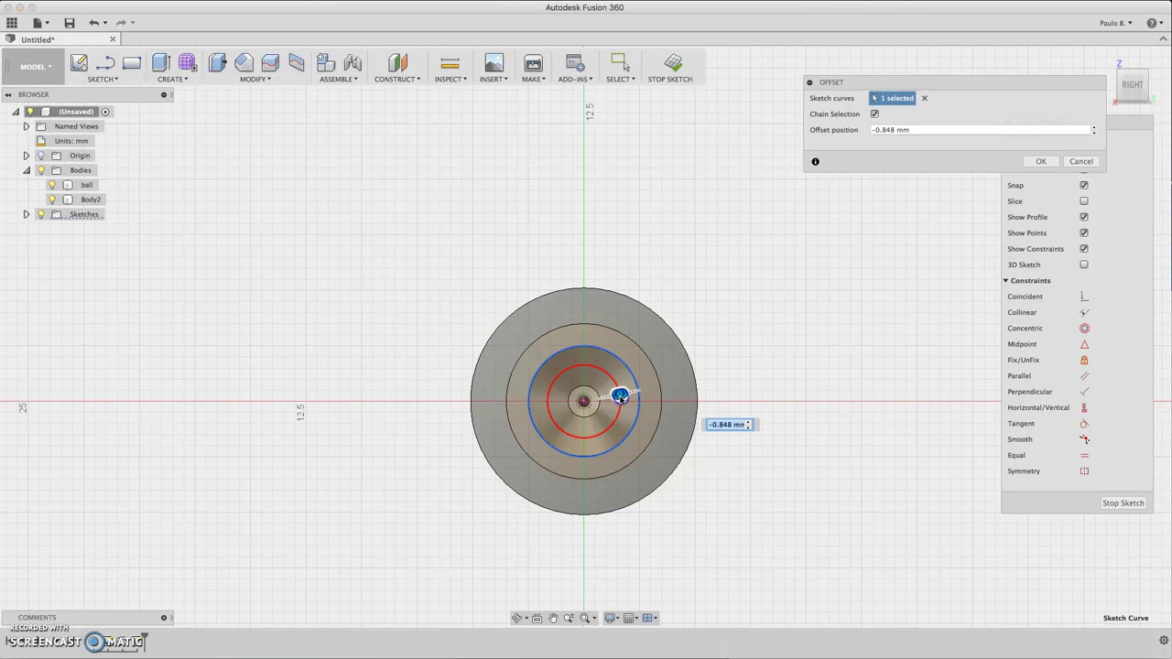
key(Return)
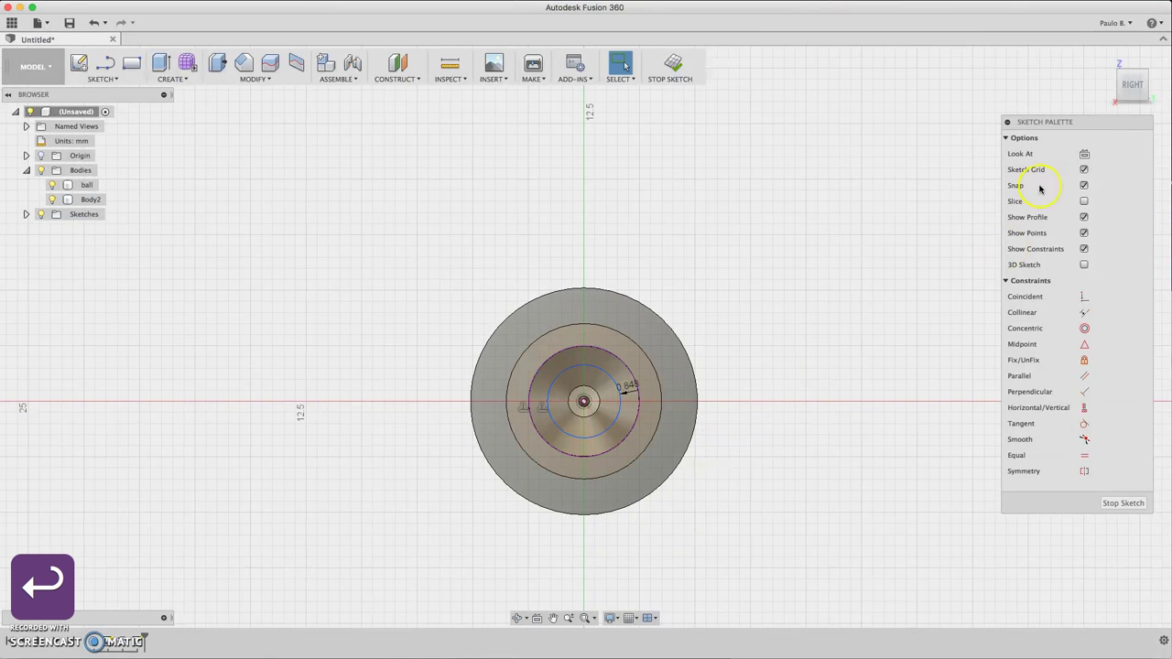
- Extrude the ring between the two circles in two directions as a new body, reaching 3.50 mm into the housing
click(1138, 88)
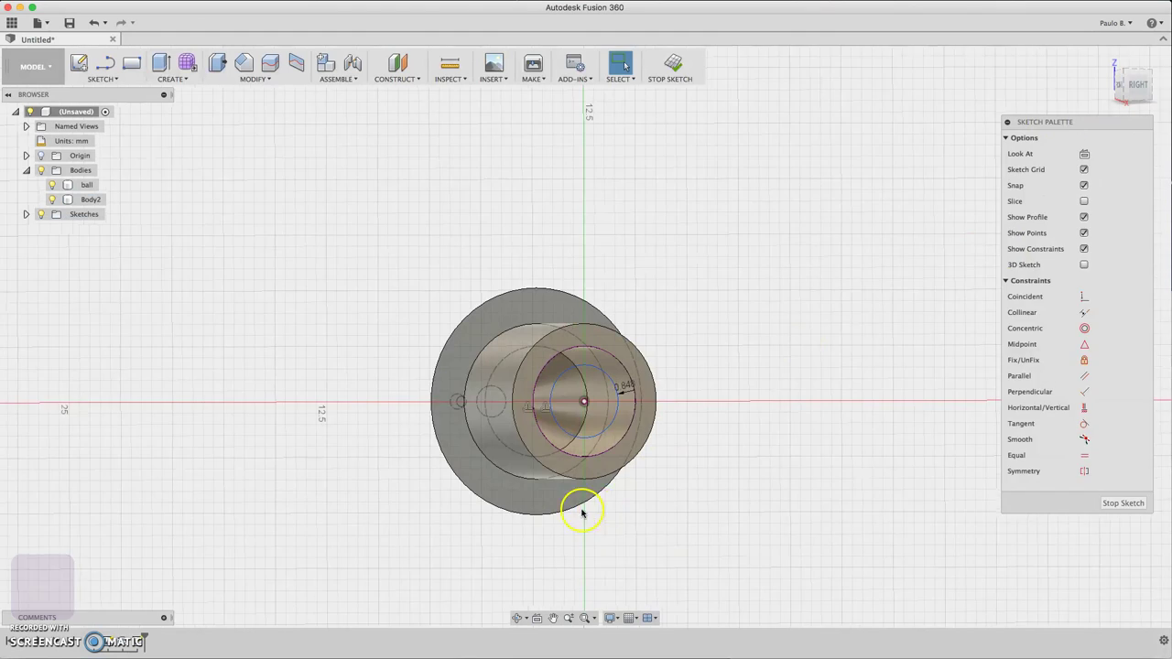
key(e)
click(598, 366)
click(862, 130)
click(887, 159)
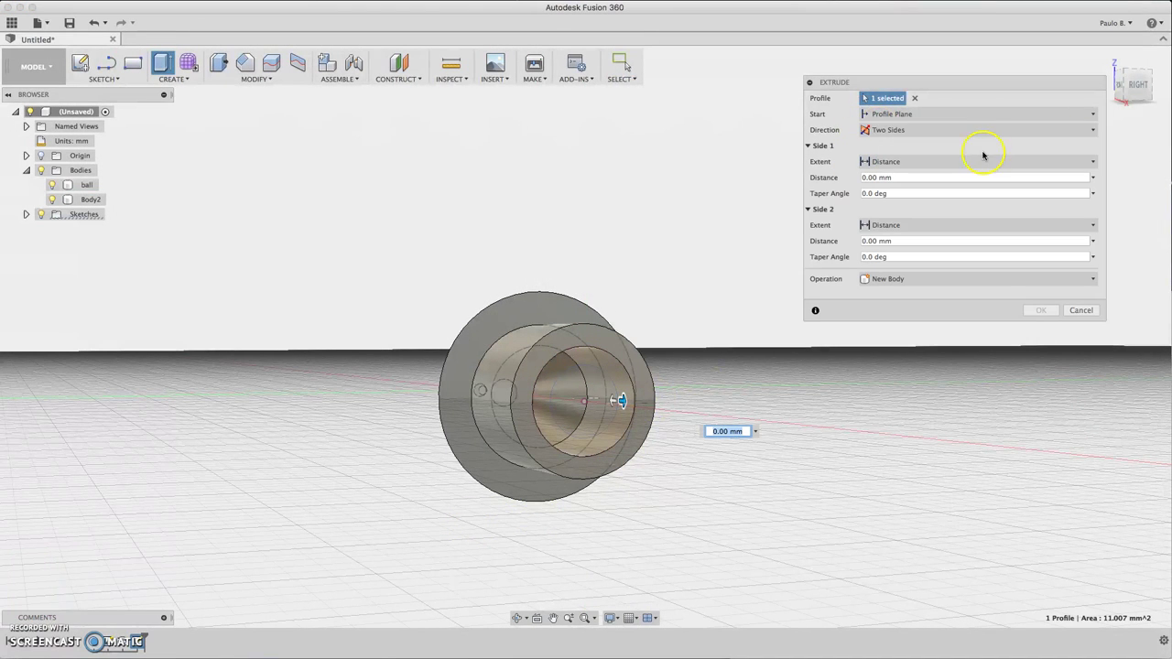
click(1136, 82)
drag(598, 400, 538, 400)
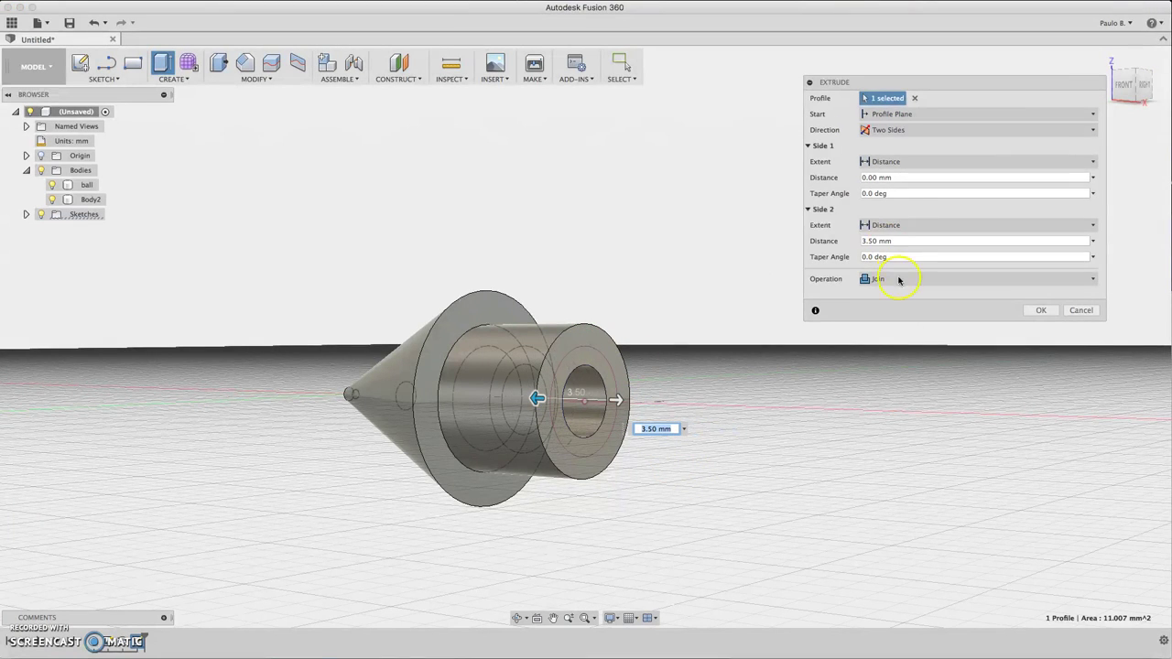
click(897, 277)
click(903, 336)
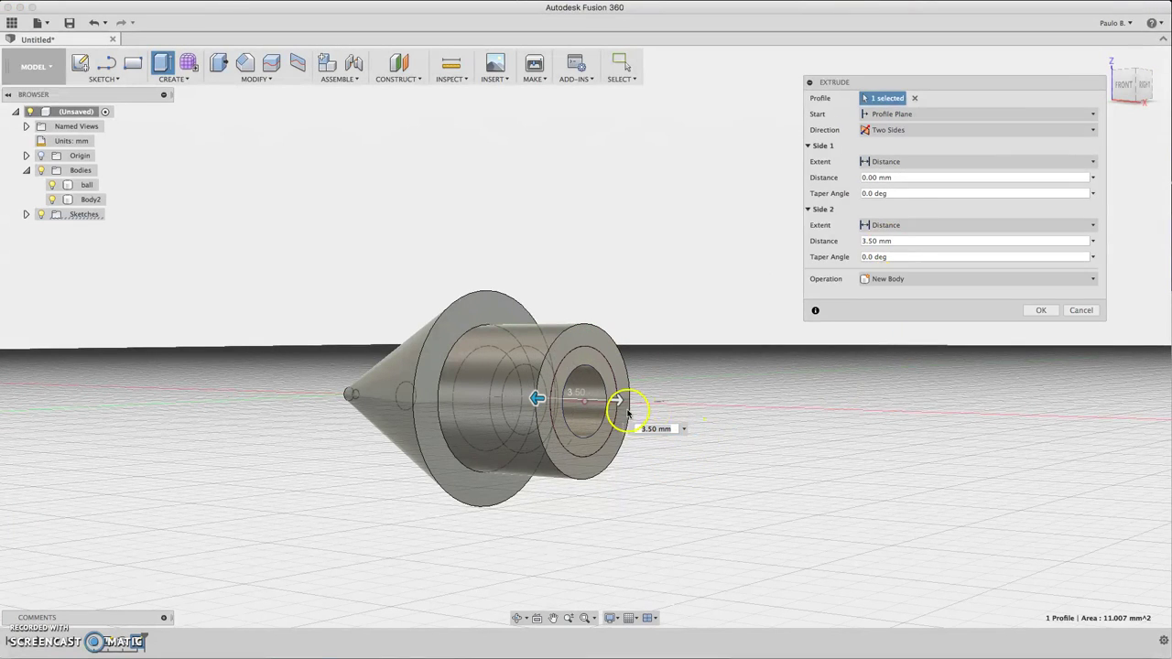
- Set the ring's outward extrusion distance to 110 mm and finish the extrusion
drag(618, 400, 975, 405)
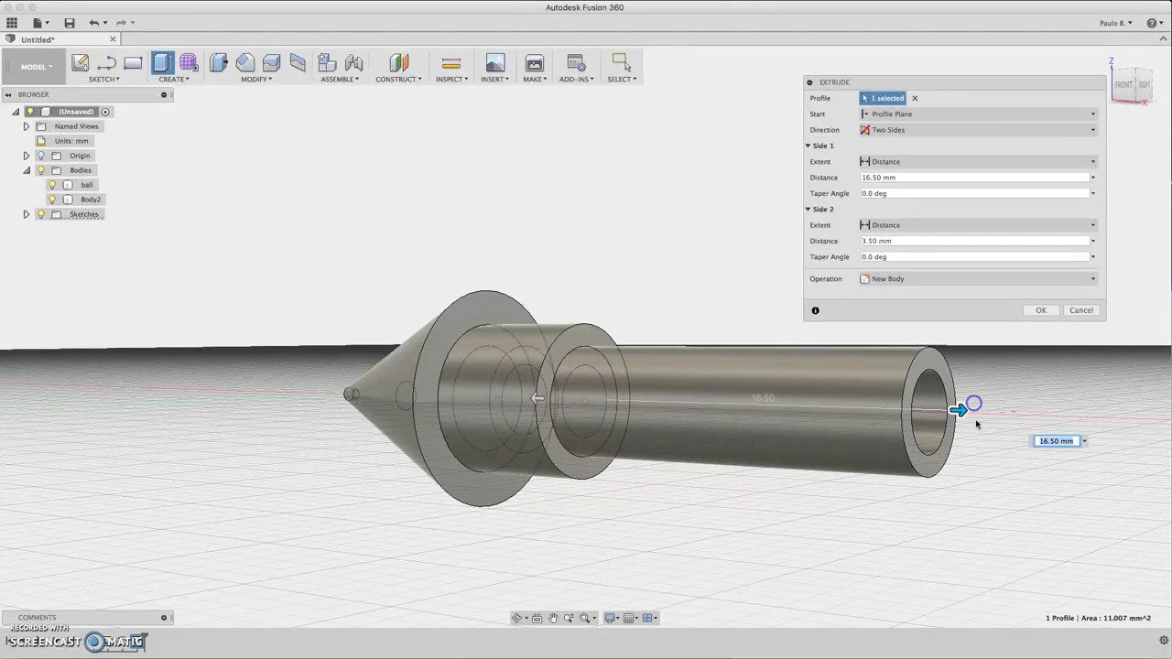
click(1055, 442)
text(110)
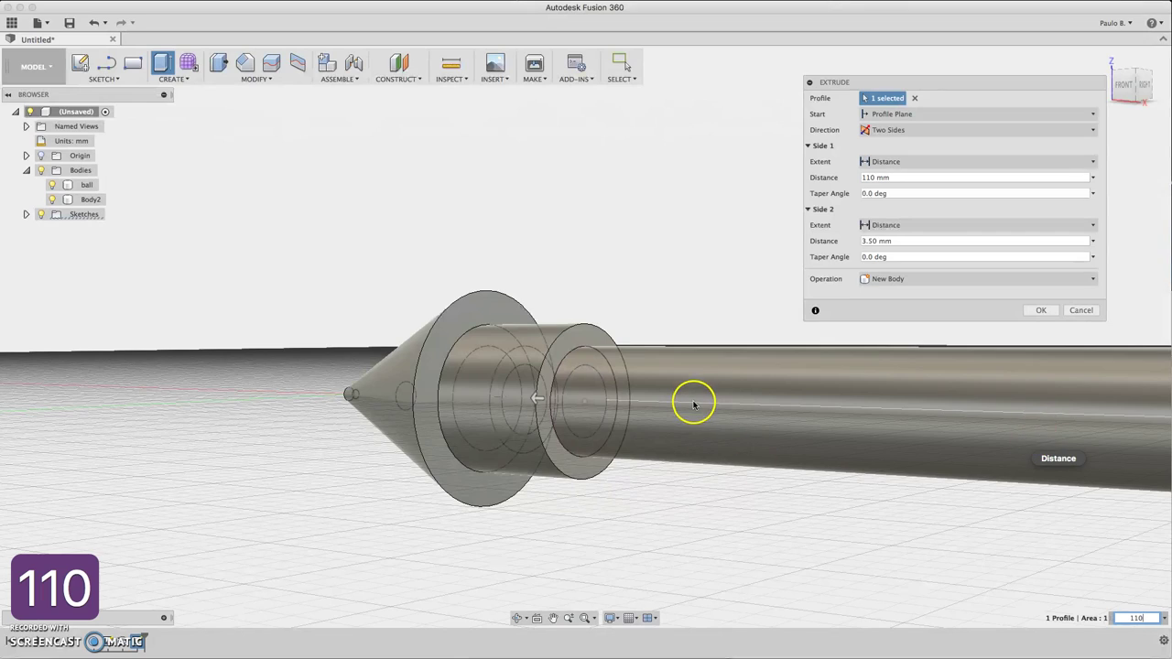
scroll(701, 403, down, 5)
scroll(705, 406, up, 3)
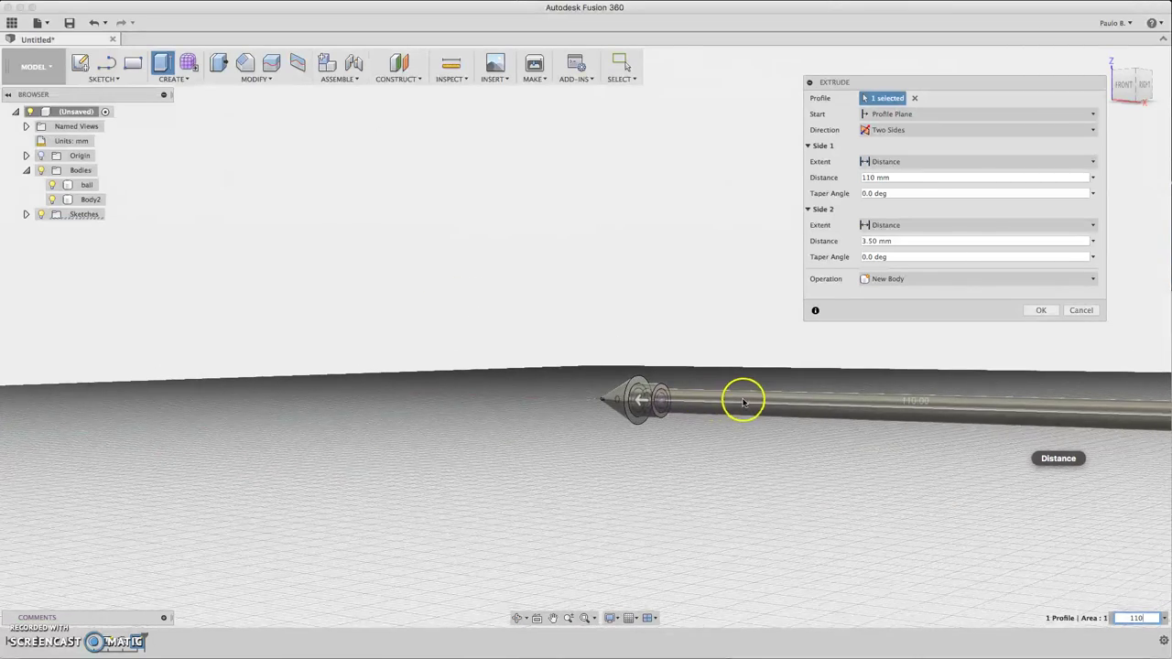
click(1043, 314)
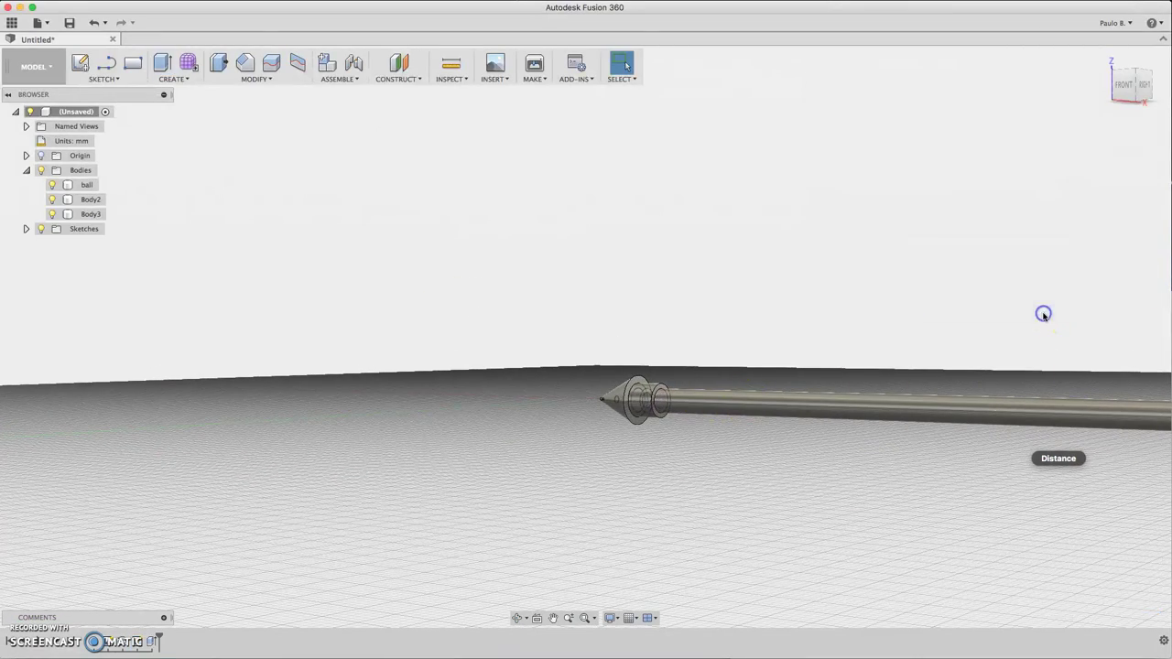
- Rename the long extruded body as tube and the conical housing body as tip
click(89, 215)
text(tube)
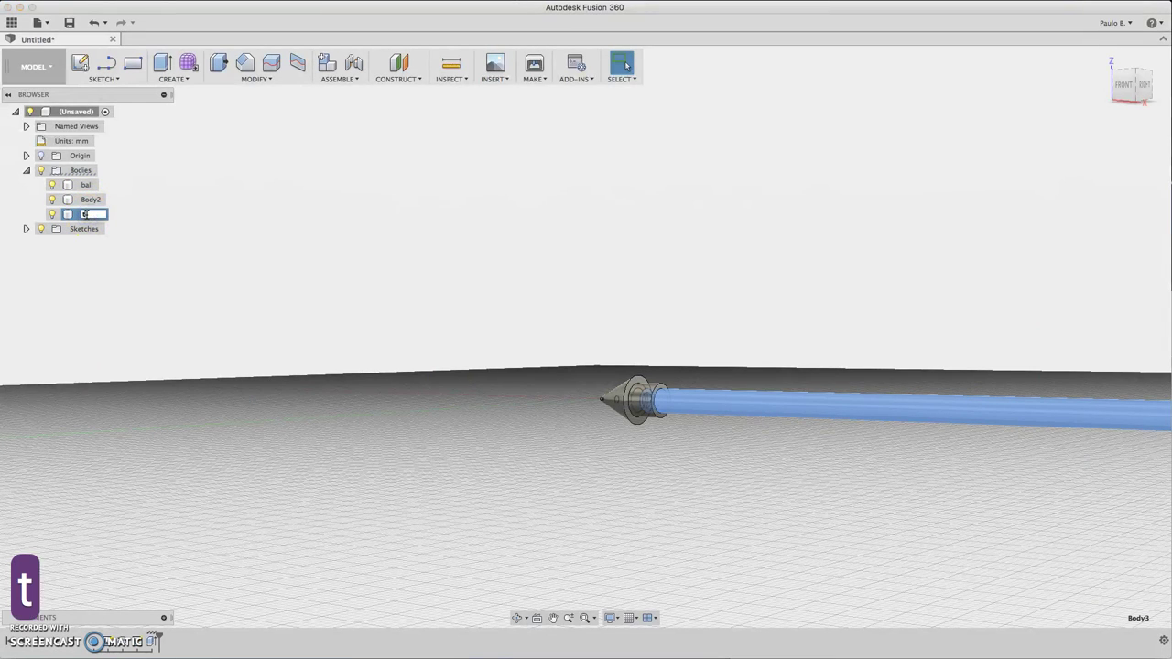
key(Return)
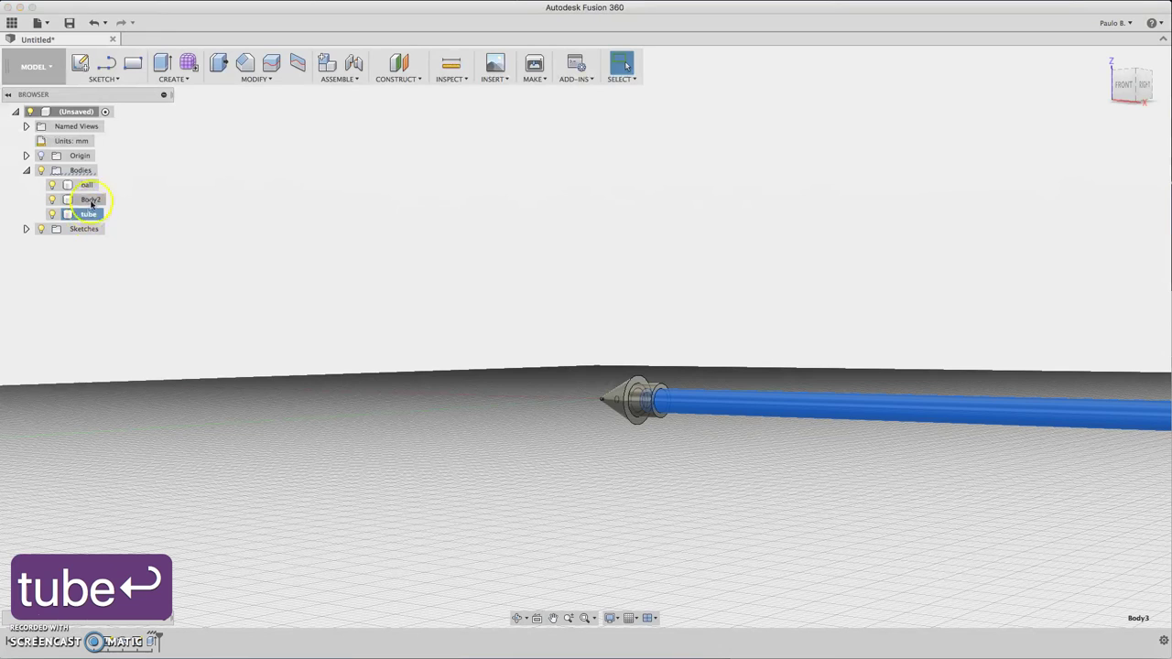
click(90, 200)
double_click(92, 200)
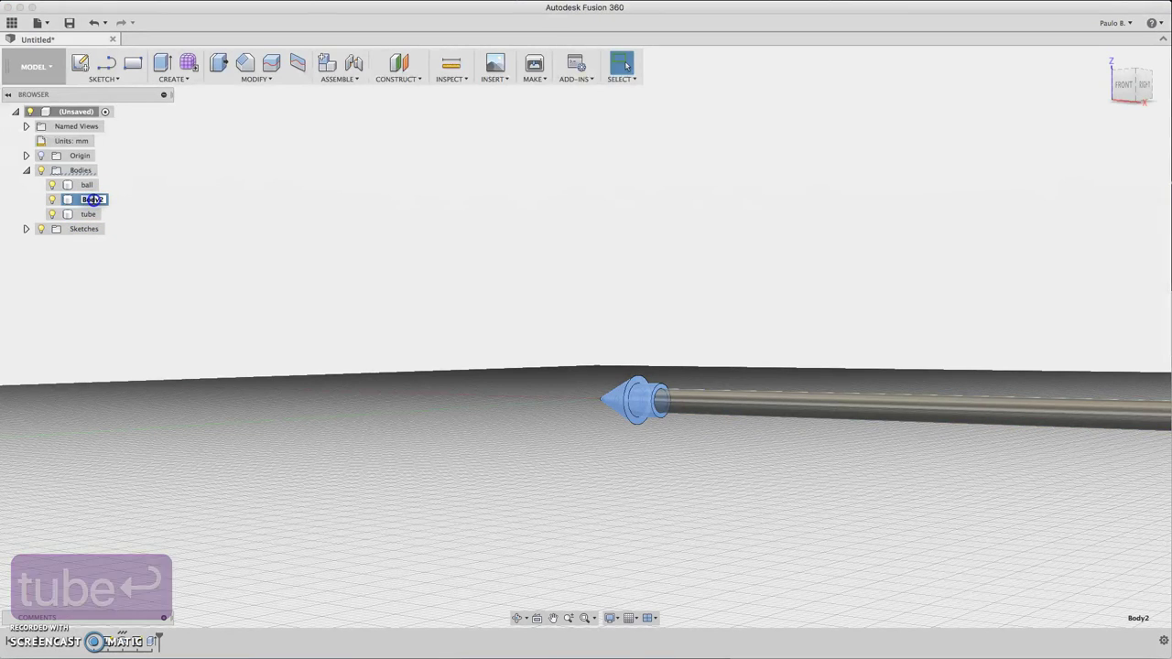
text(t)
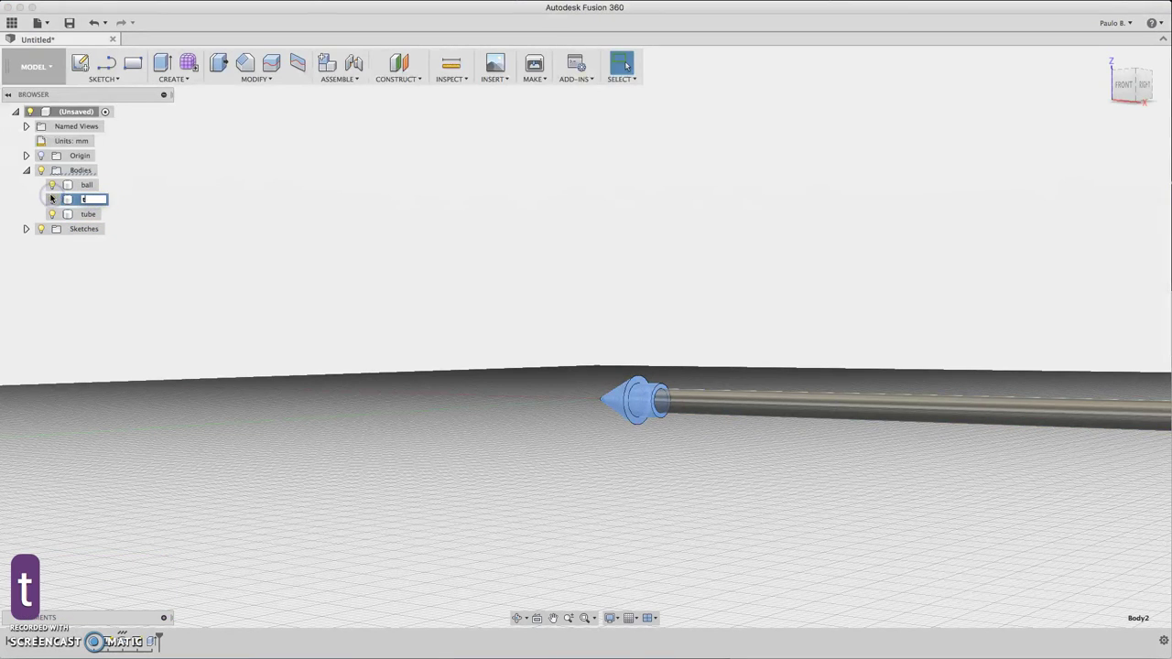
text(ip)
key(Return)
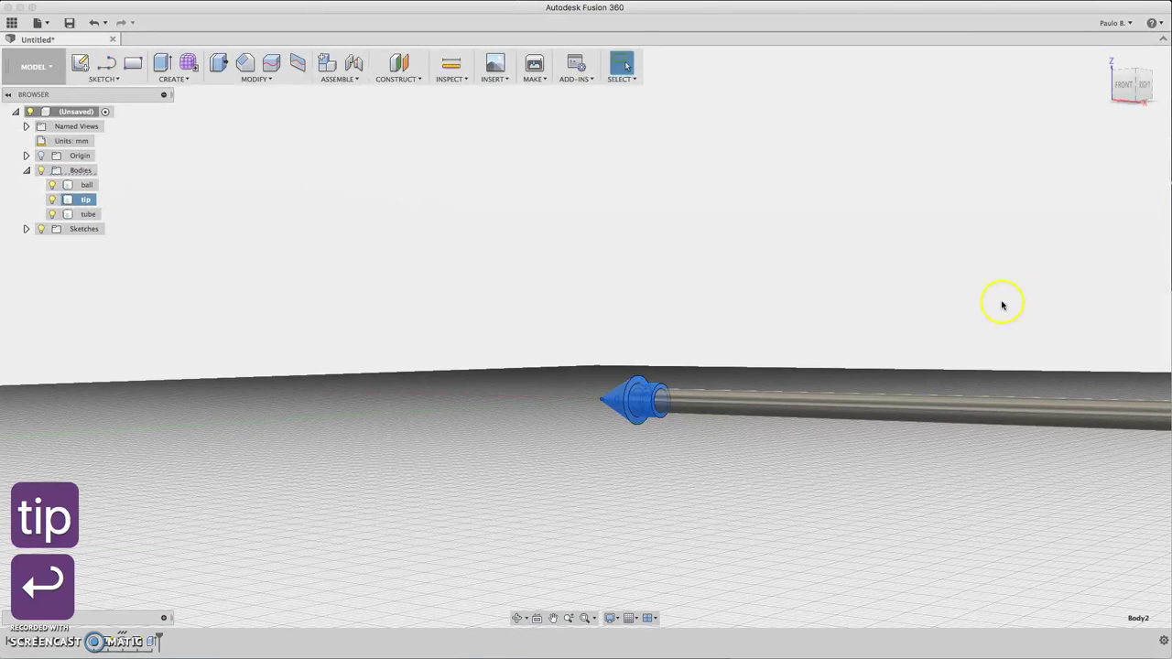
- Show Sketch3 with the ring circles, hide the tube body and clear the selection
scroll(805, 483, up, 1)
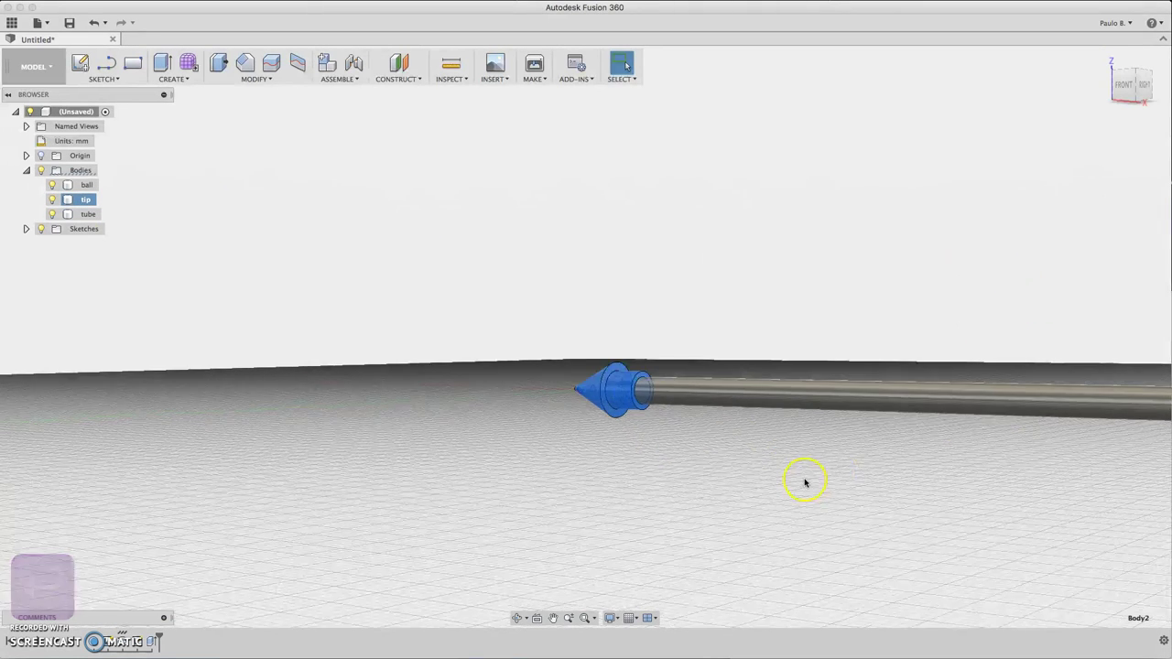
scroll(805, 481, down, 5)
scroll(844, 475, up, 4)
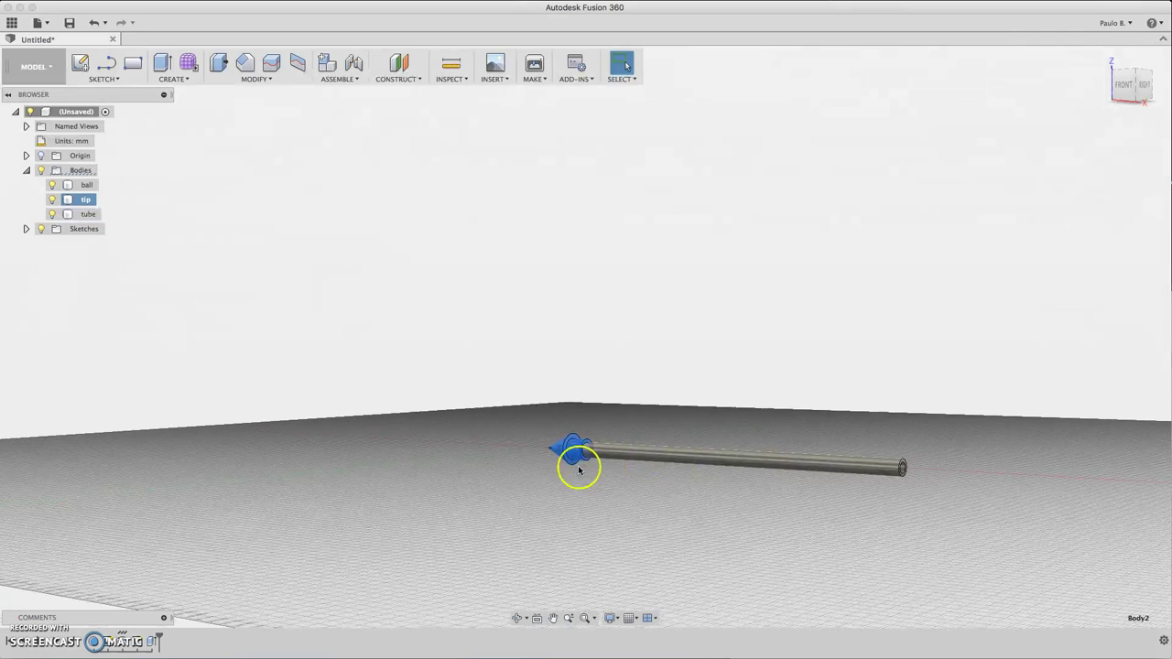
scroll(595, 458, up, 2)
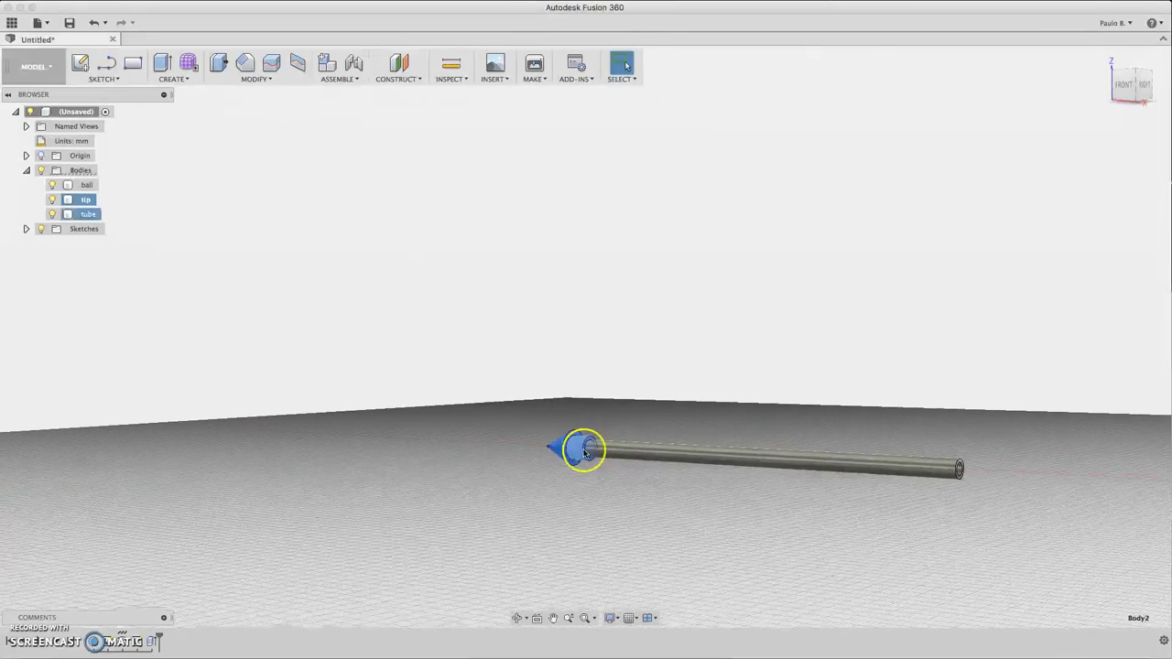
click(26, 229)
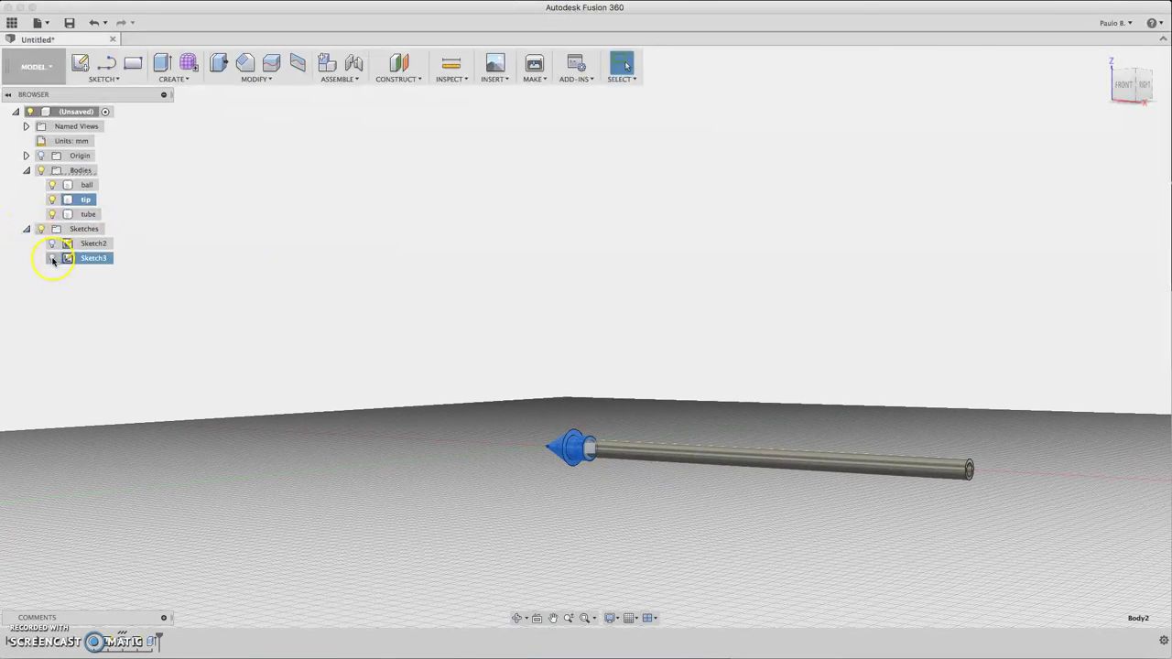
click(53, 258)
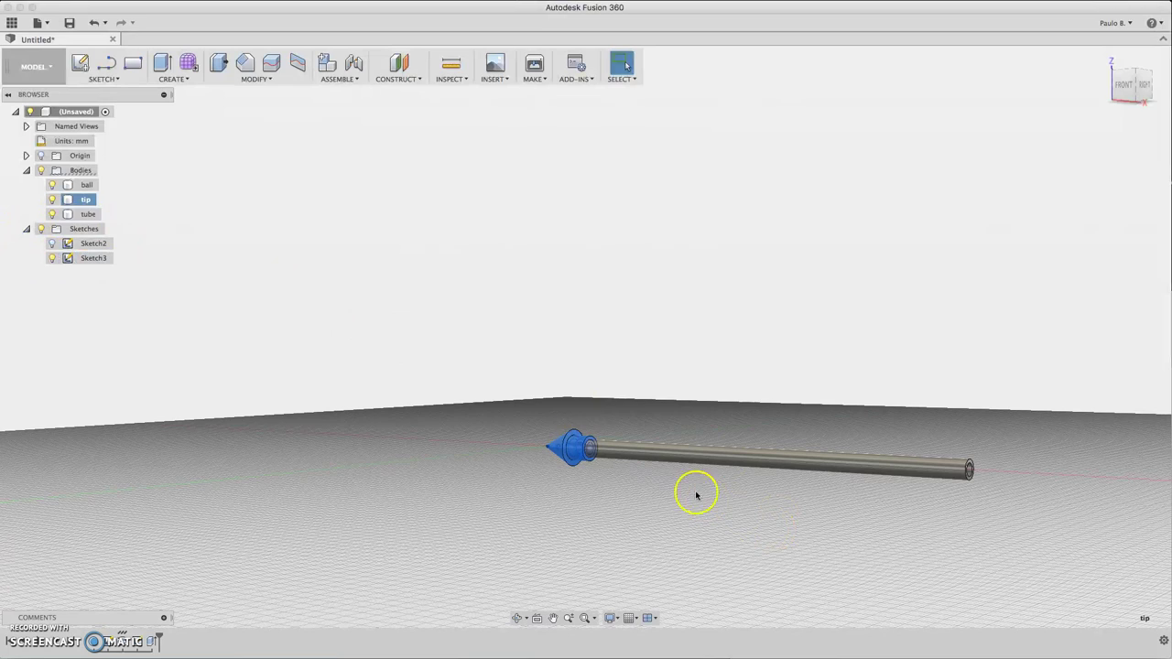
click(53, 214)
scroll(631, 445, up, 6)
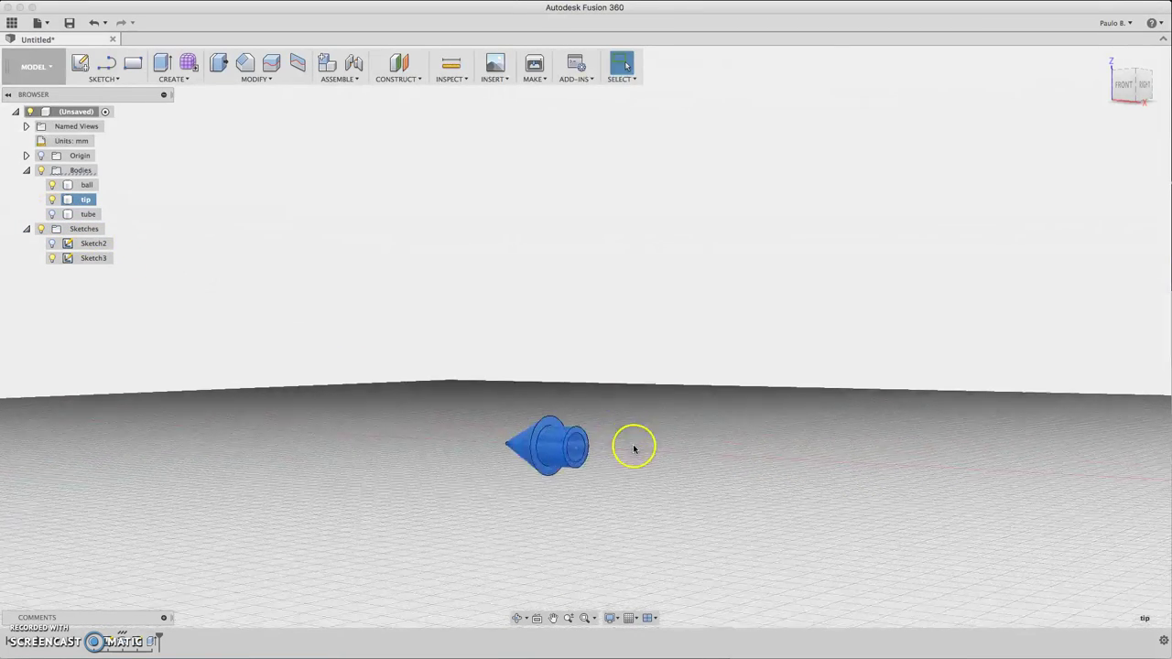
click(675, 457)
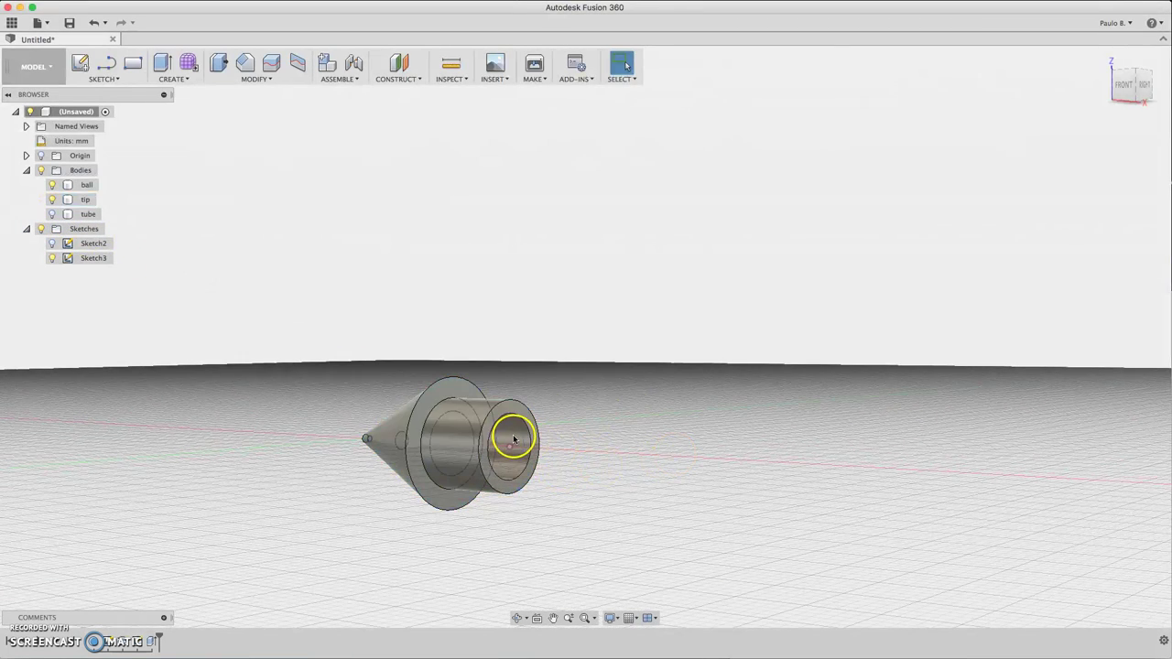
- Extrude the inner circle in two directions as a new body, 100 mm outward and 4.00 mm into the housing
click(513, 439)
key(e)
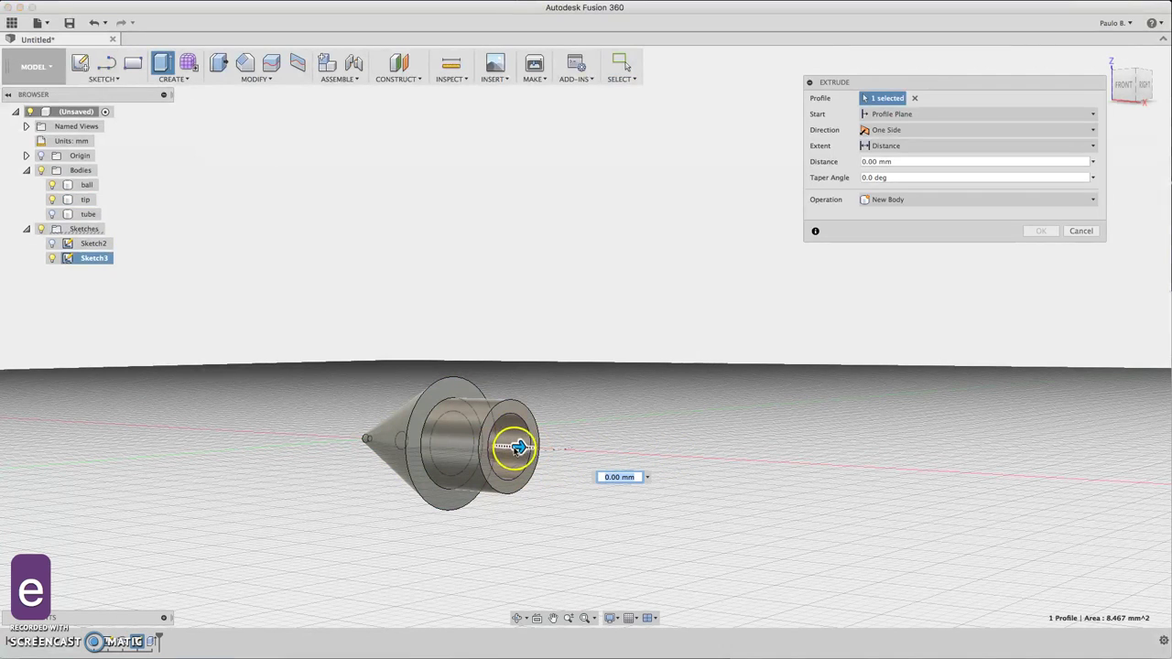
click(957, 129)
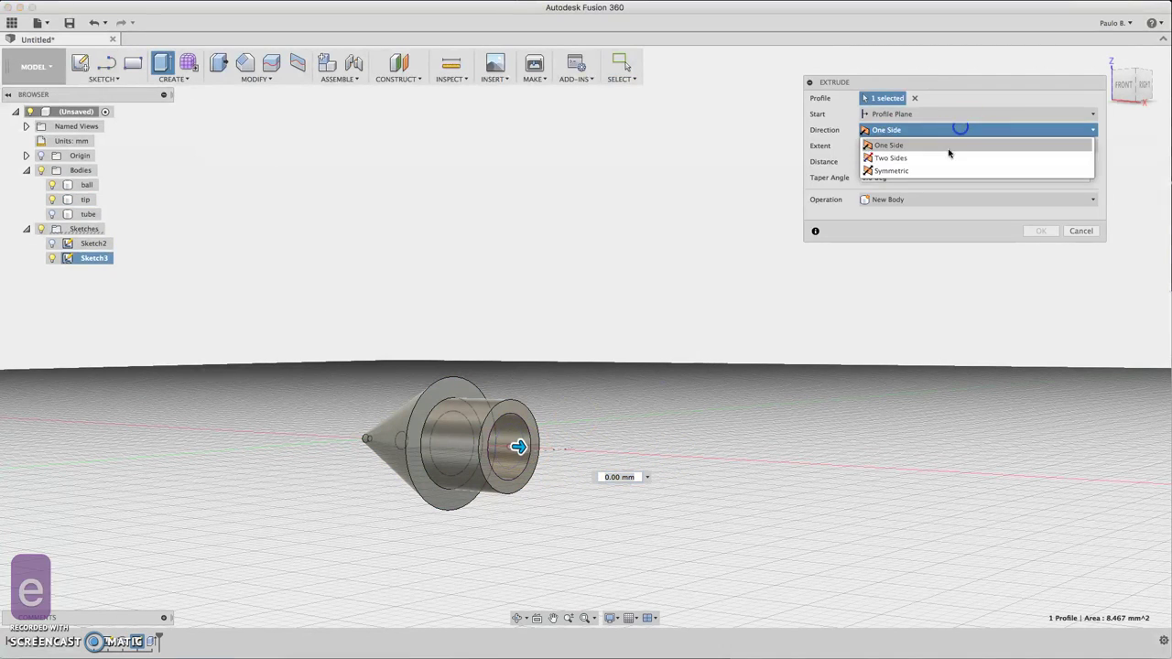
click(944, 157)
drag(497, 447, 1022, 456)
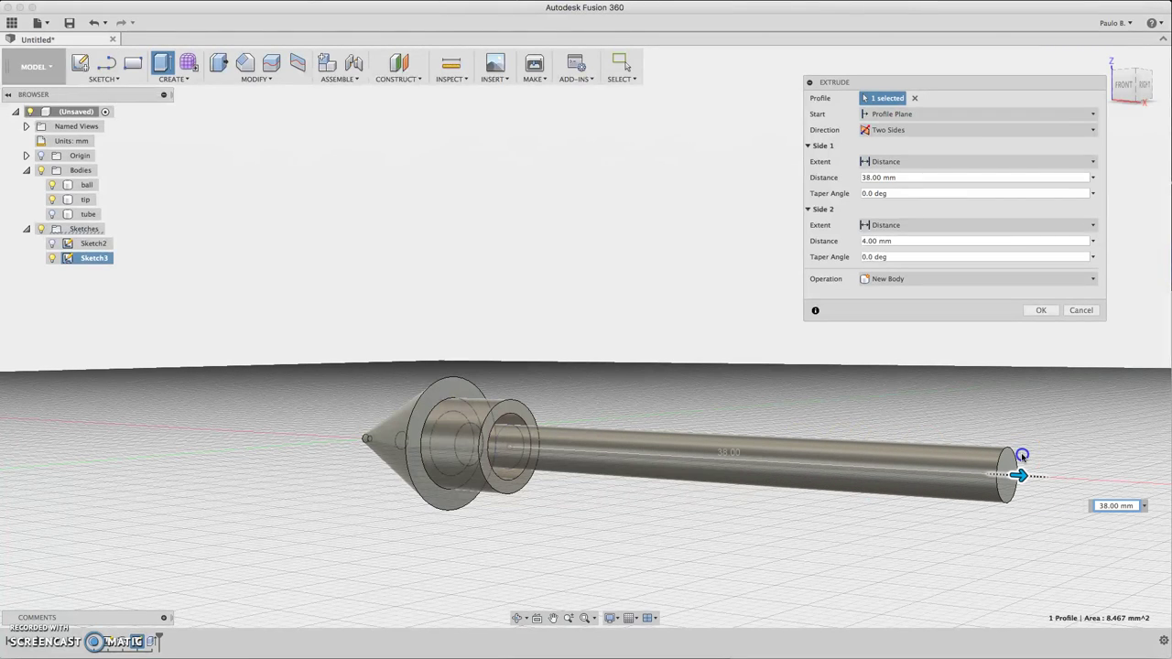
click(898, 178)
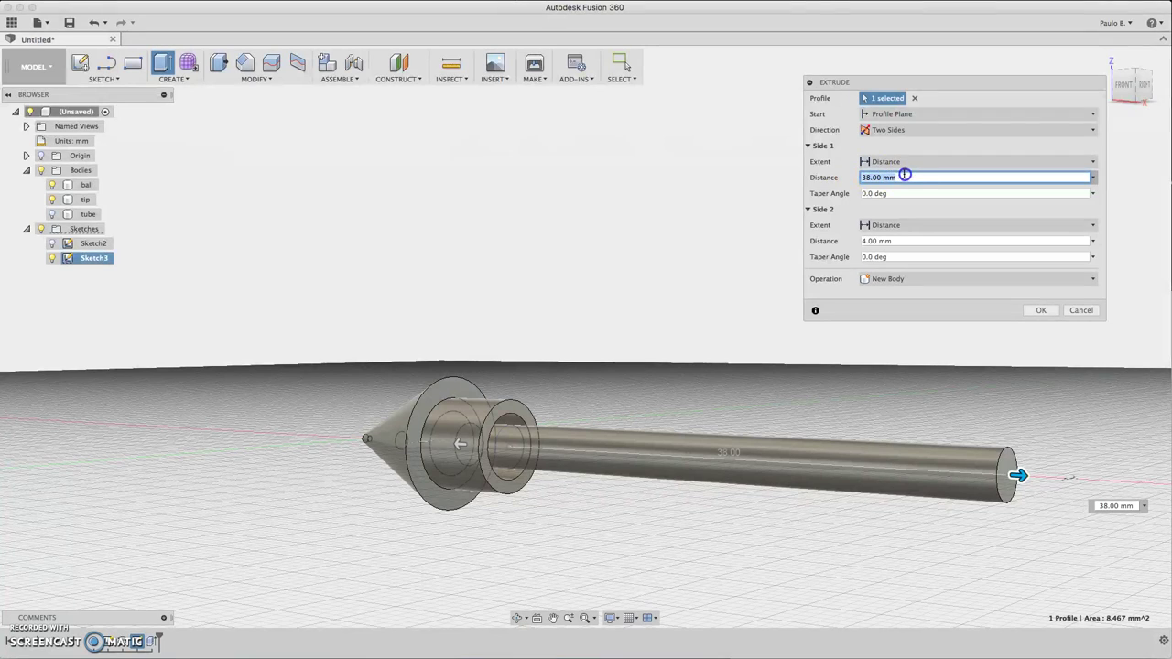
text(100)
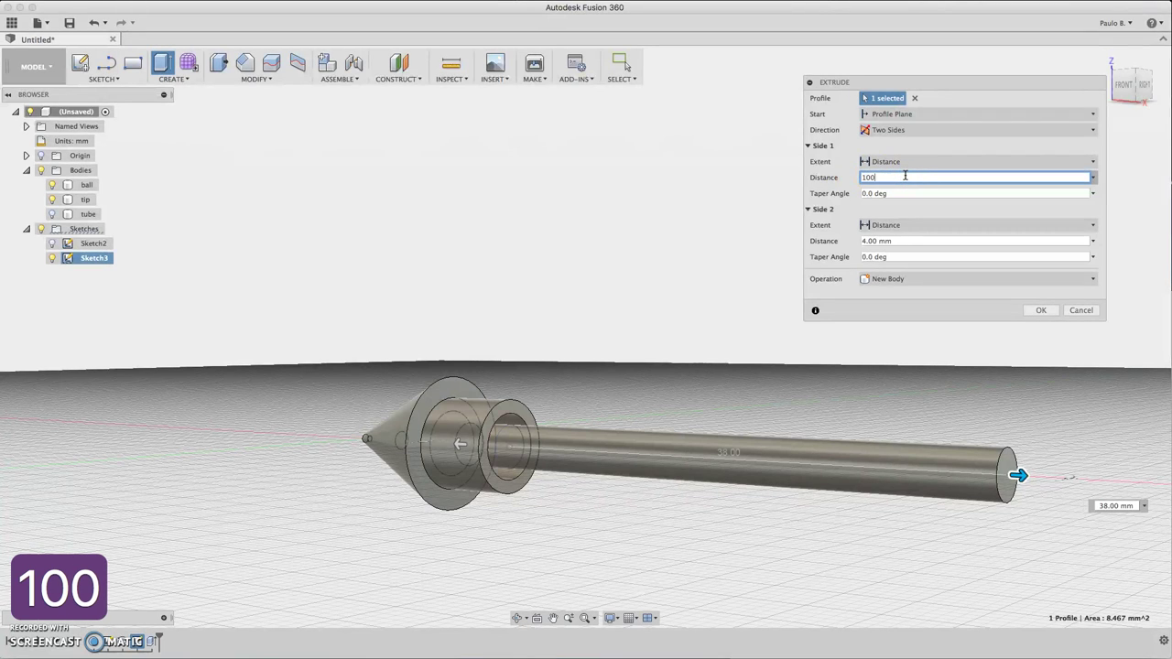
key(Return)
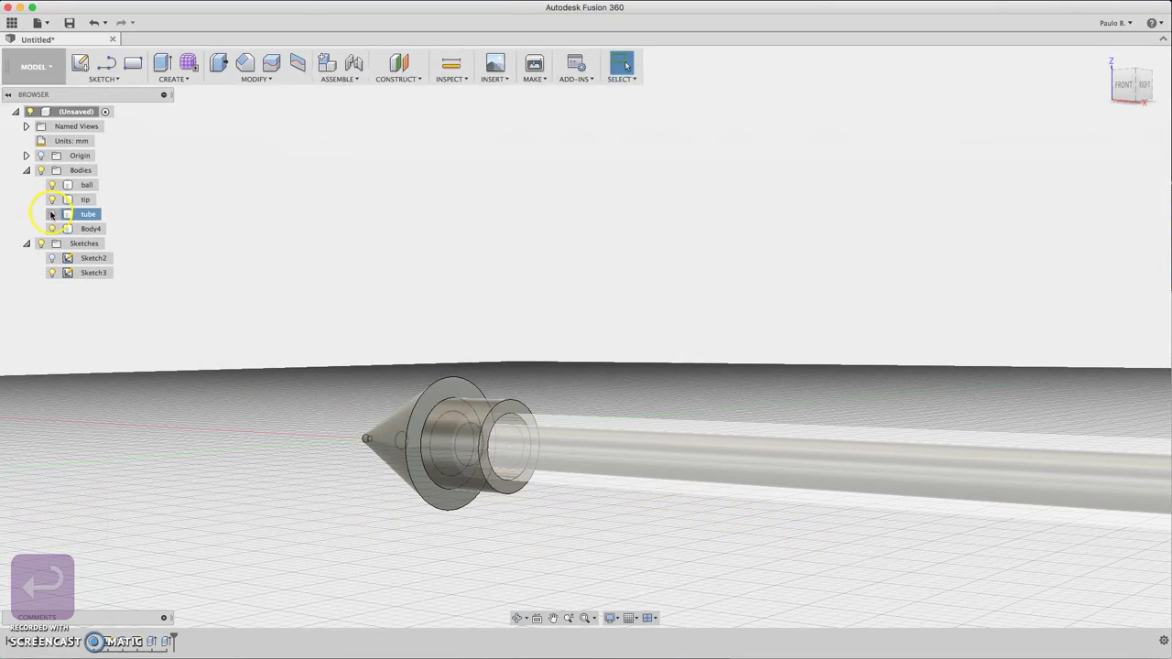
- Rename the solid cylinder body inside the tube as ink
click(88, 231)
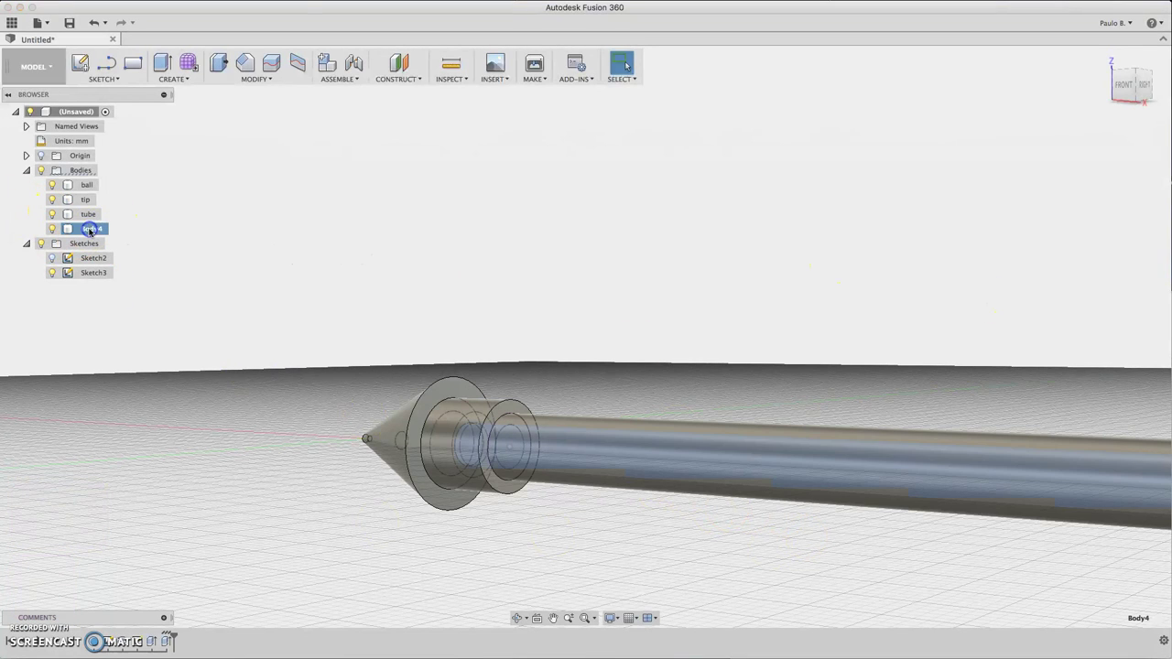
text(ink)
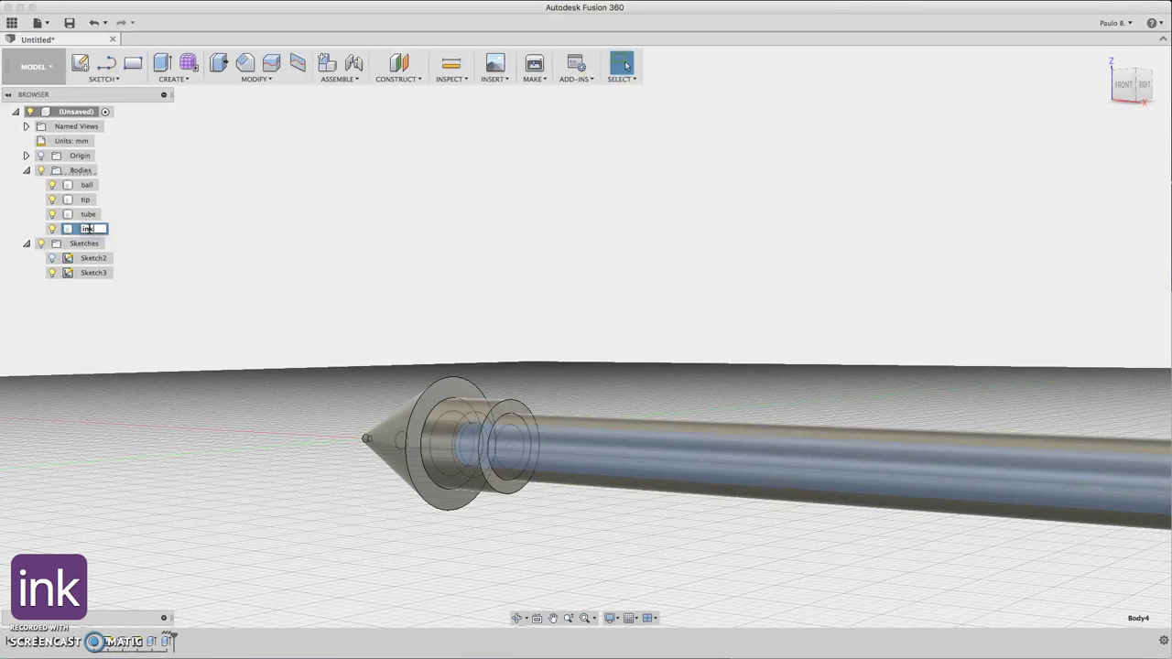
key(Return)
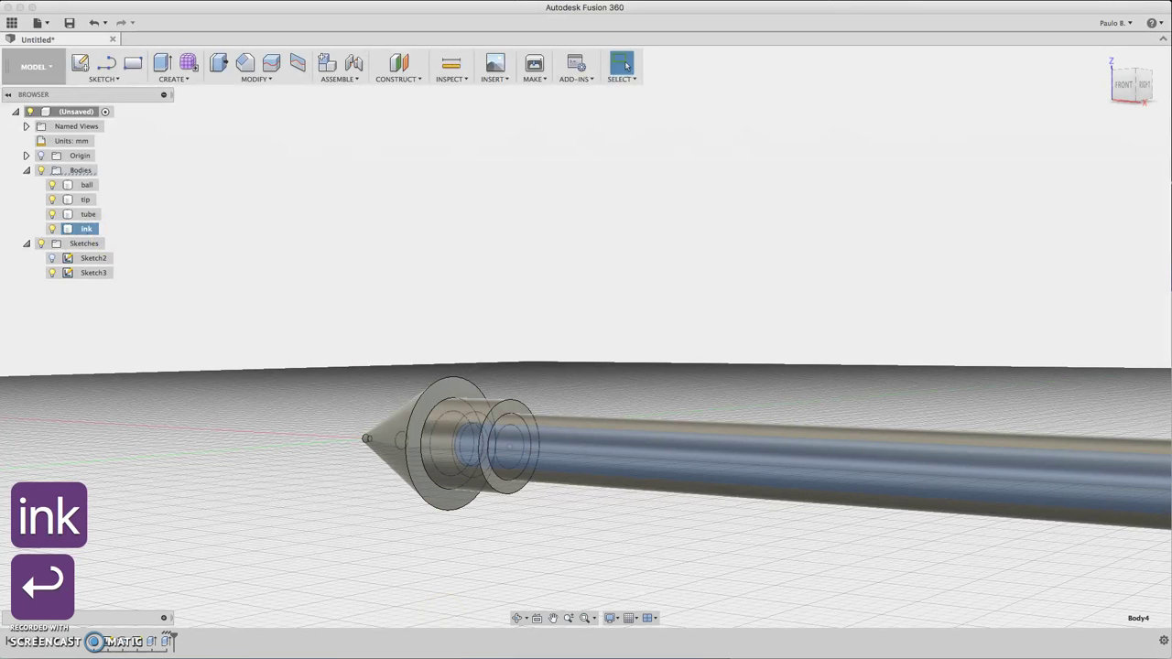
- Apply the Paint - Enamel Glossy (Blue) appearance to the ink body
click(552, 619)
scroll(577, 529, up, 5)
scroll(597, 523, down, 10)
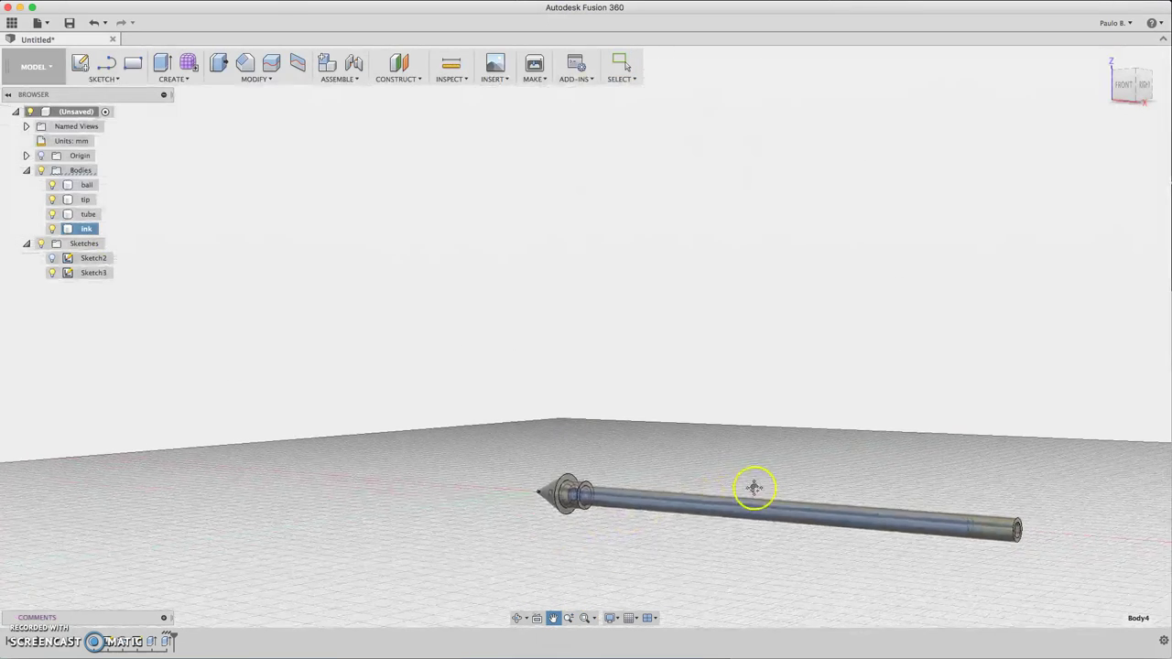
key(a)
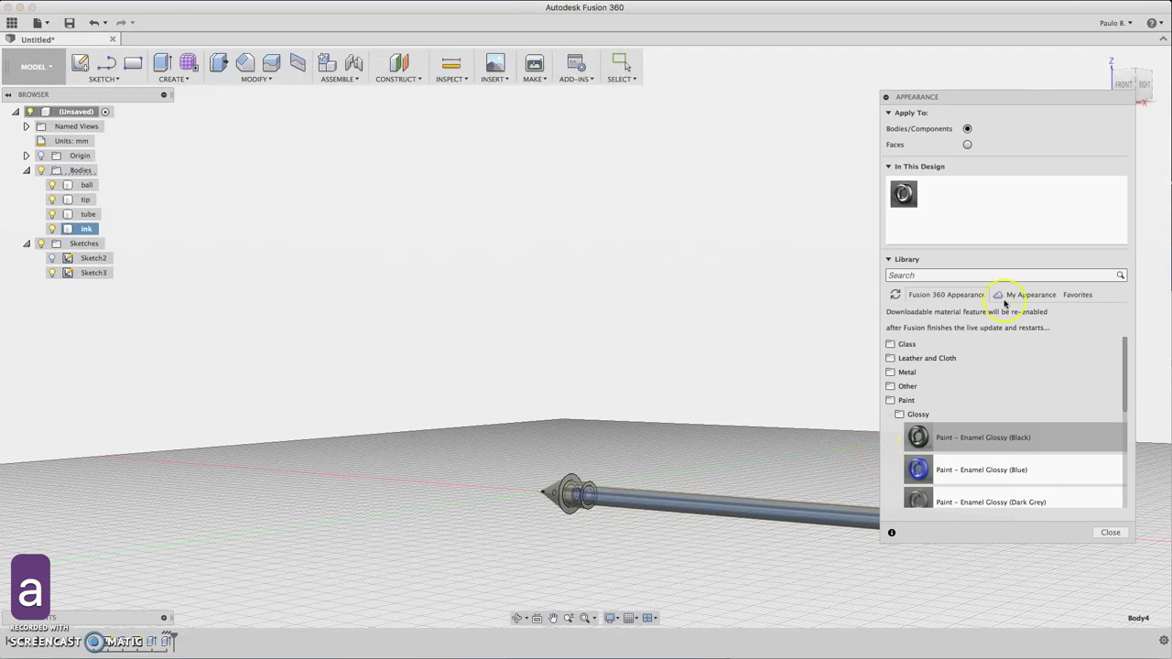
drag(950, 92, 988, 44)
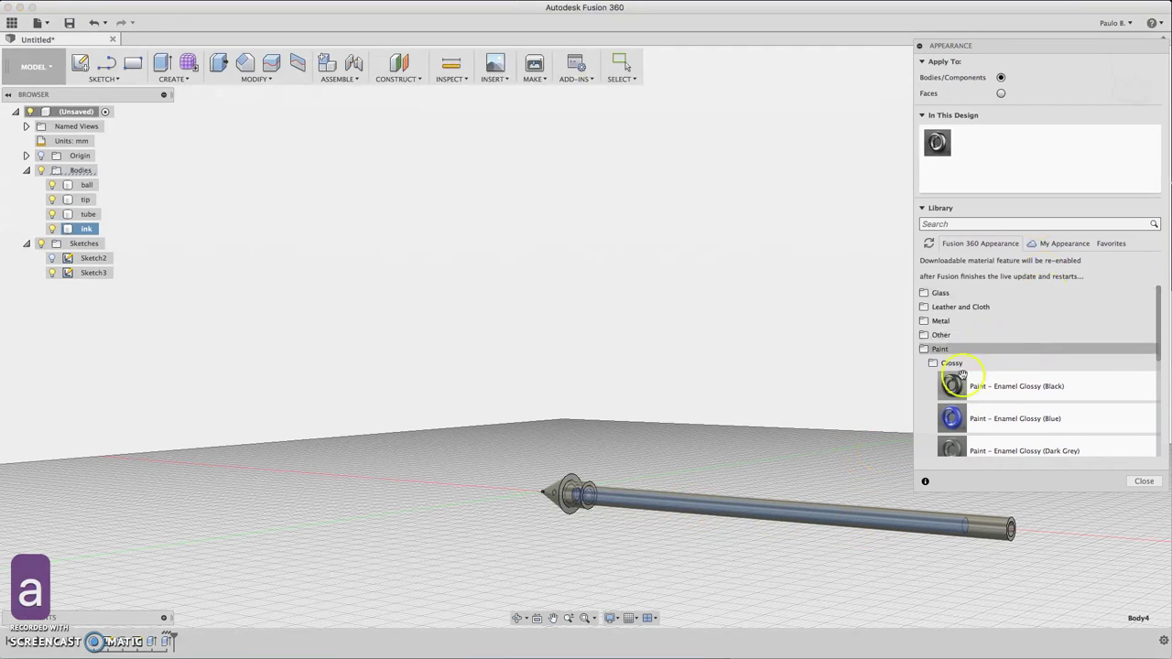
drag(178, 203, 77, 231)
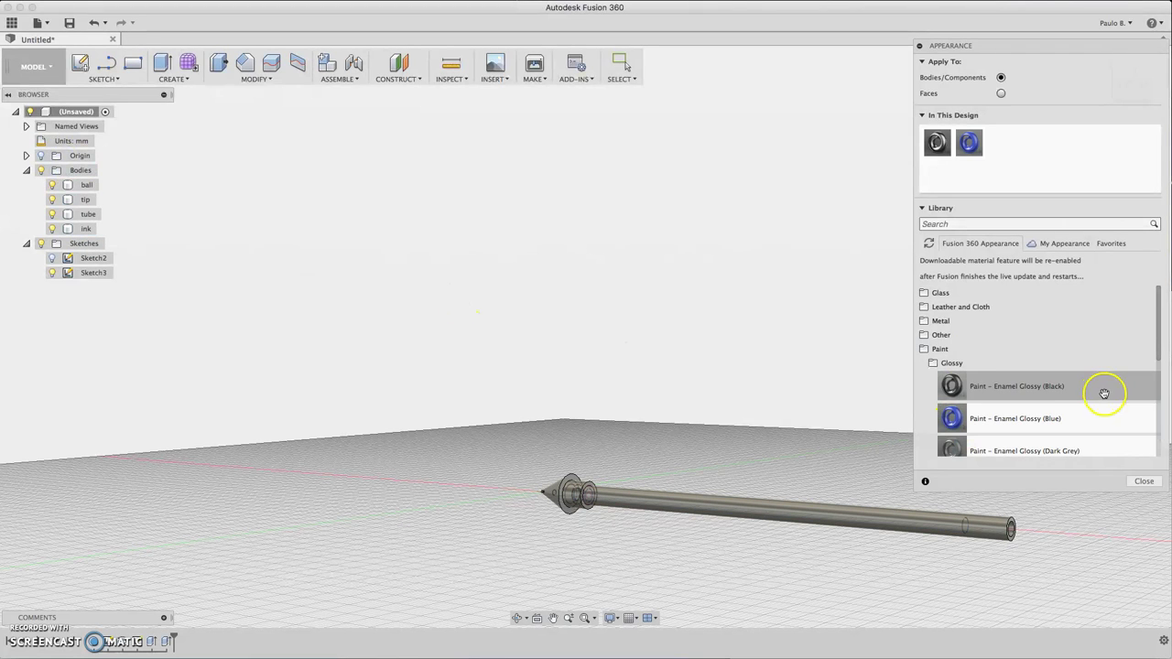
- Apply the Bronze - Patina appearance to the tip and the design's original metallic appearance to the ball
click(946, 322)
scroll(980, 380, down, 5)
scroll(980, 381, down, 6)
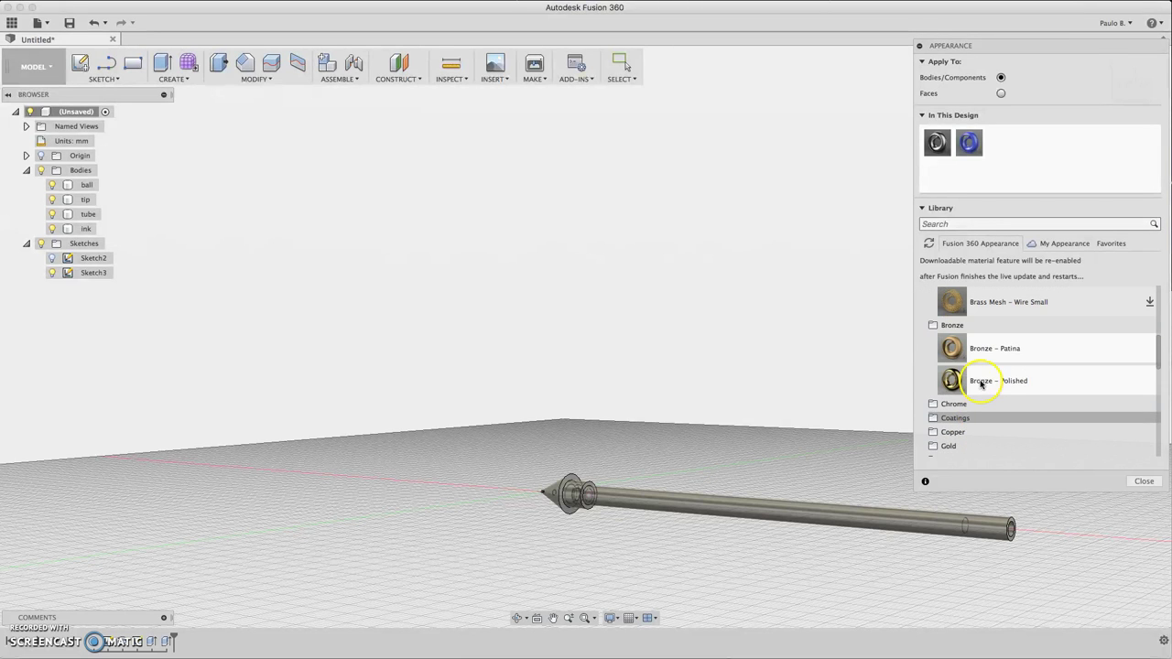
drag(1003, 354, 557, 489)
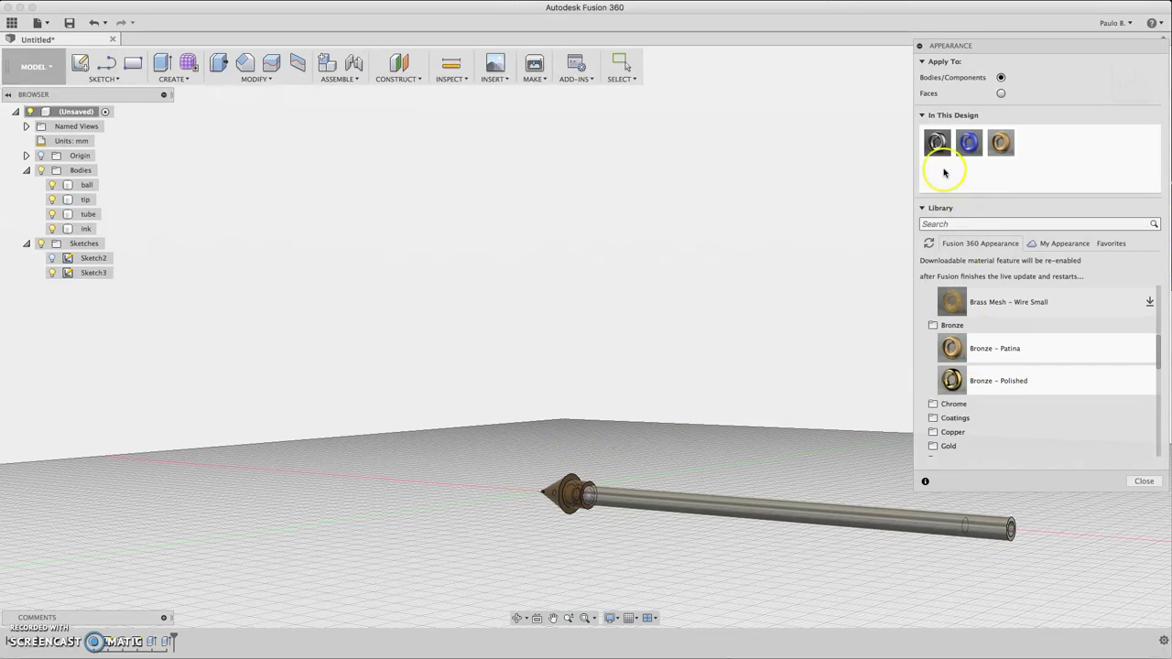
drag(937, 144, 82, 183)
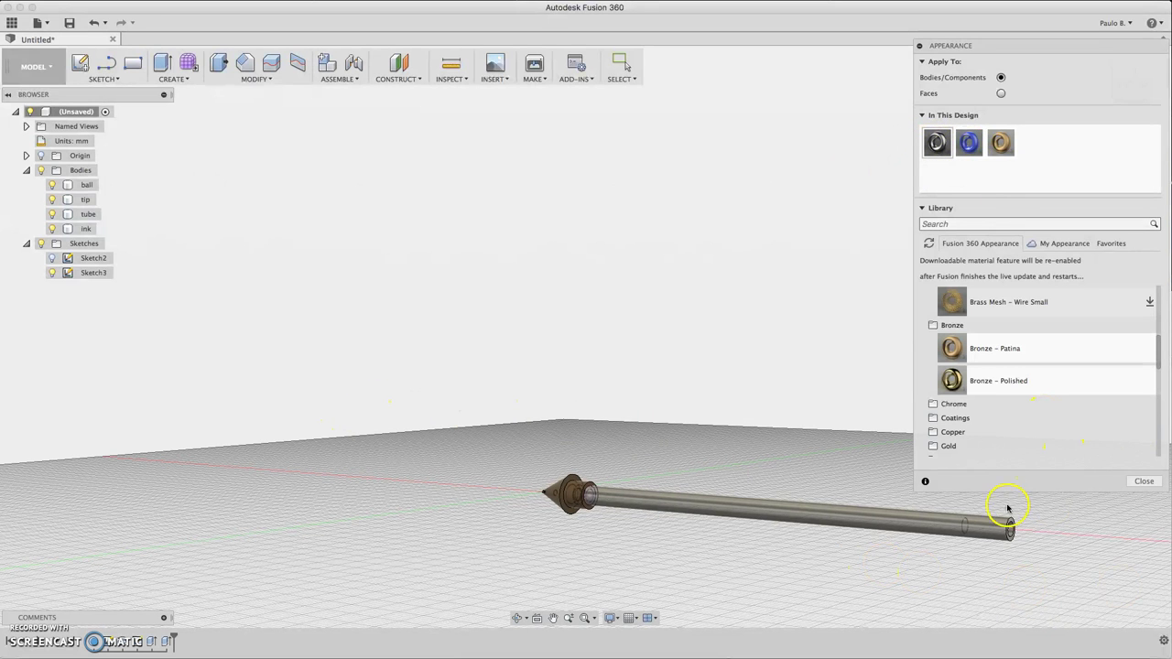
- Apply the transparent plastic Acrylic (Clear) appearance to the tube and finish assigning appearances
scroll(1023, 357, down, 8)
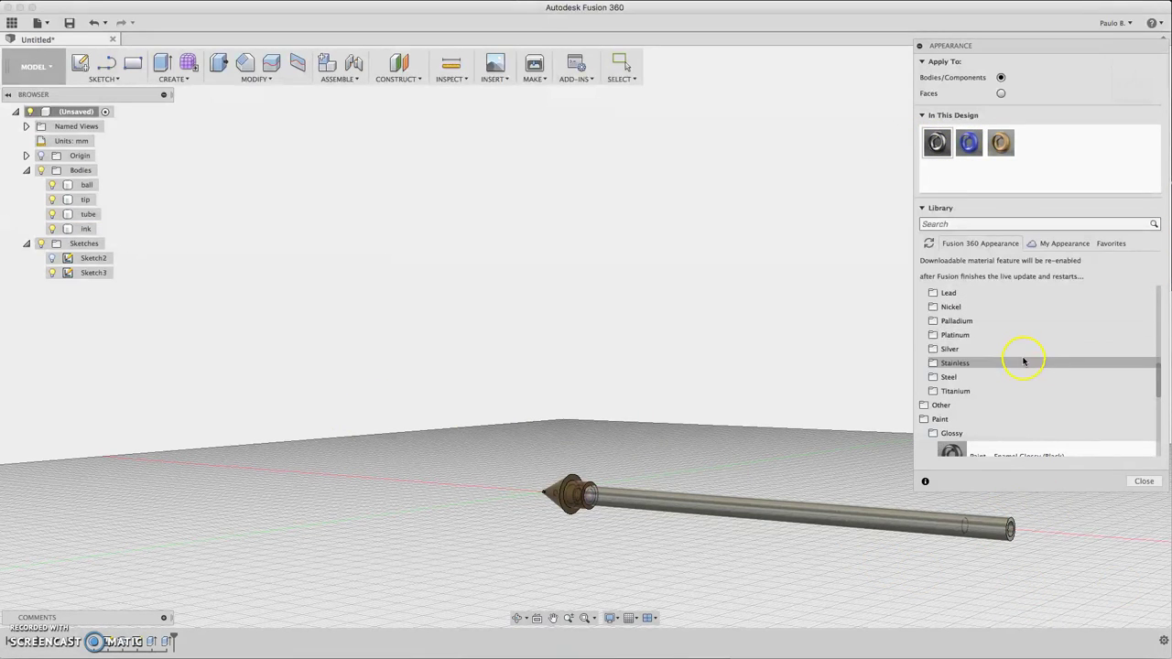
scroll(1024, 361, down, 10)
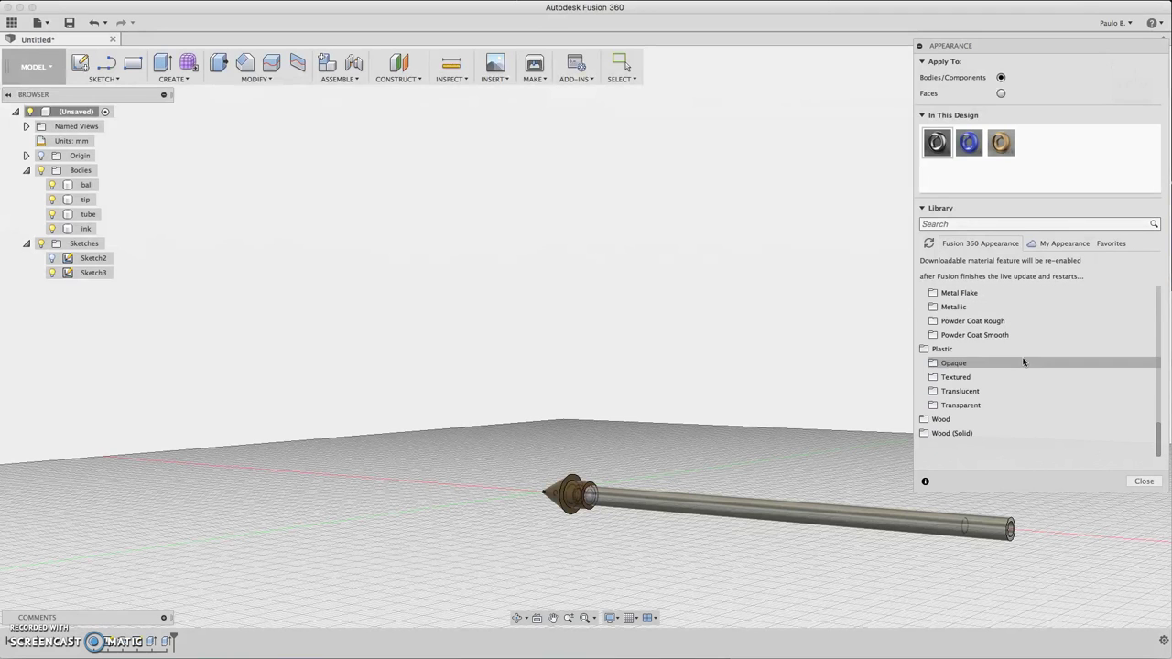
click(960, 404)
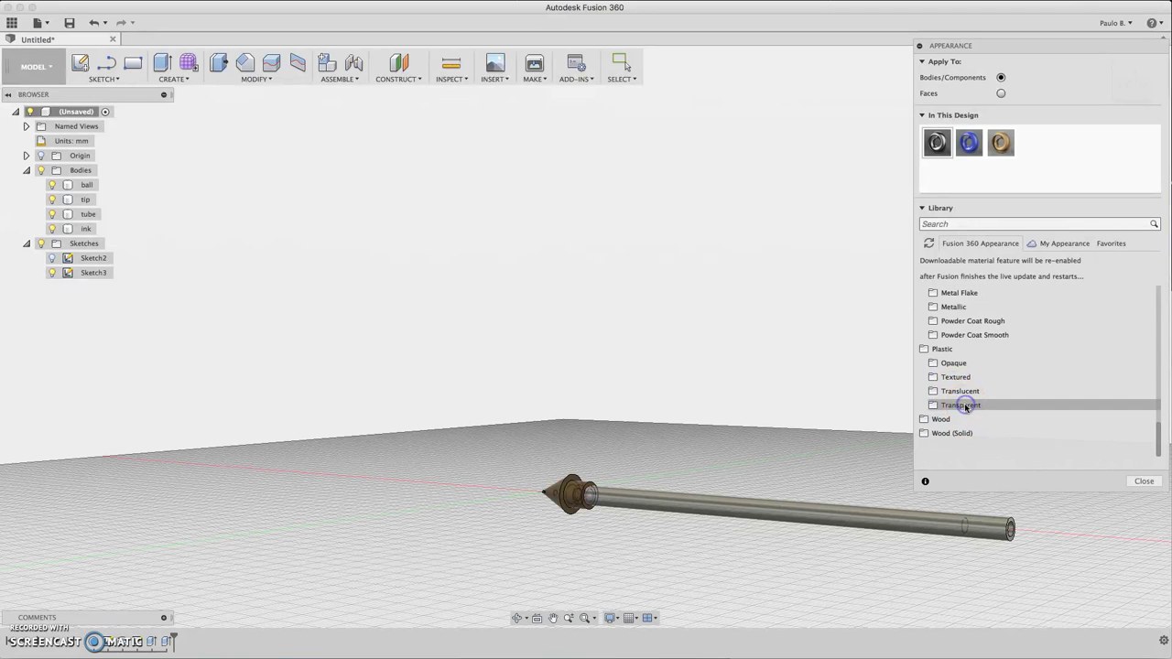
scroll(967, 409, down, 2)
drag(953, 402, 863, 499)
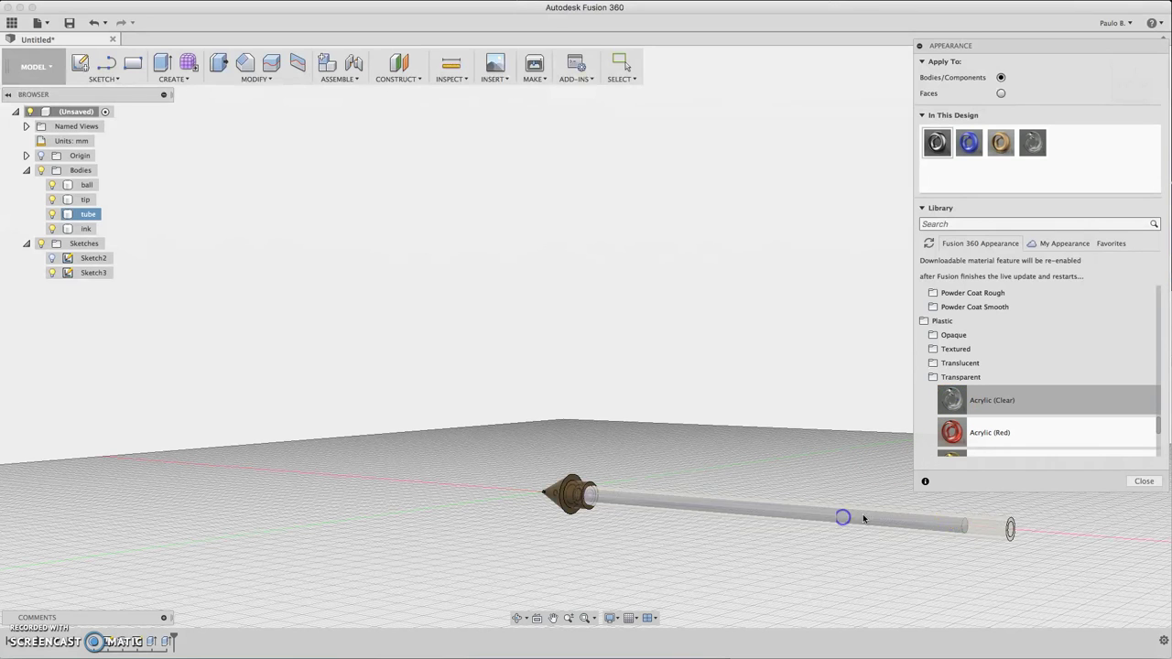
click(1146, 483)
- Preview the refill with an in-canvas render in the Render workspace, then stop it and return to the Model workspace
click(33, 66)
click(36, 139)
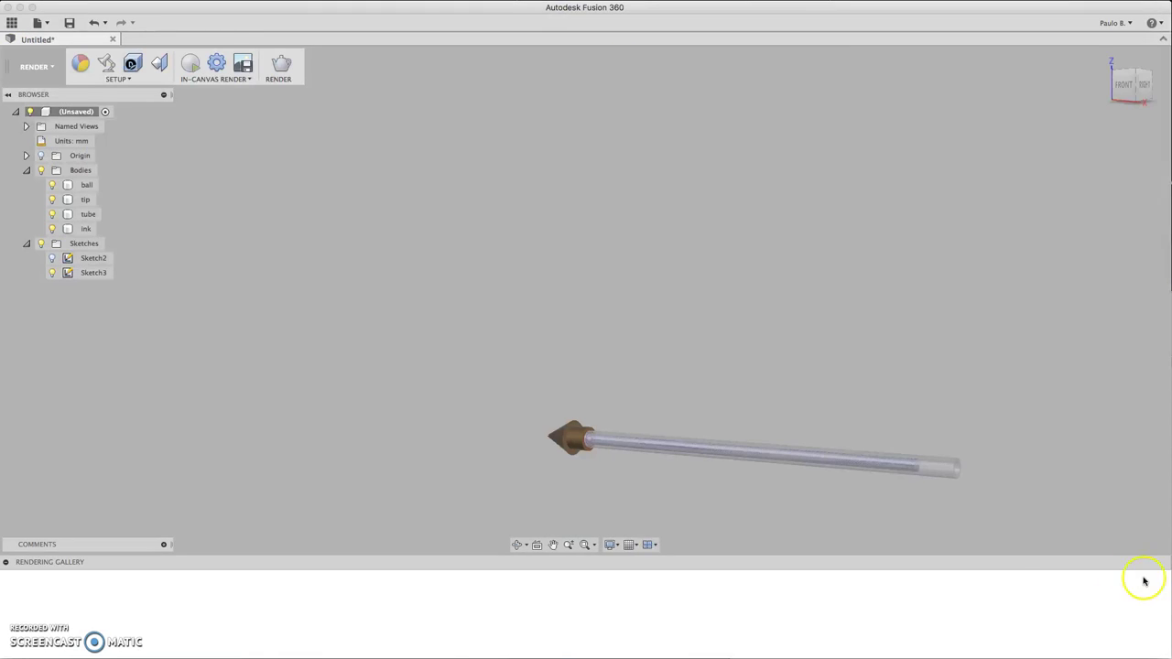
click(192, 66)
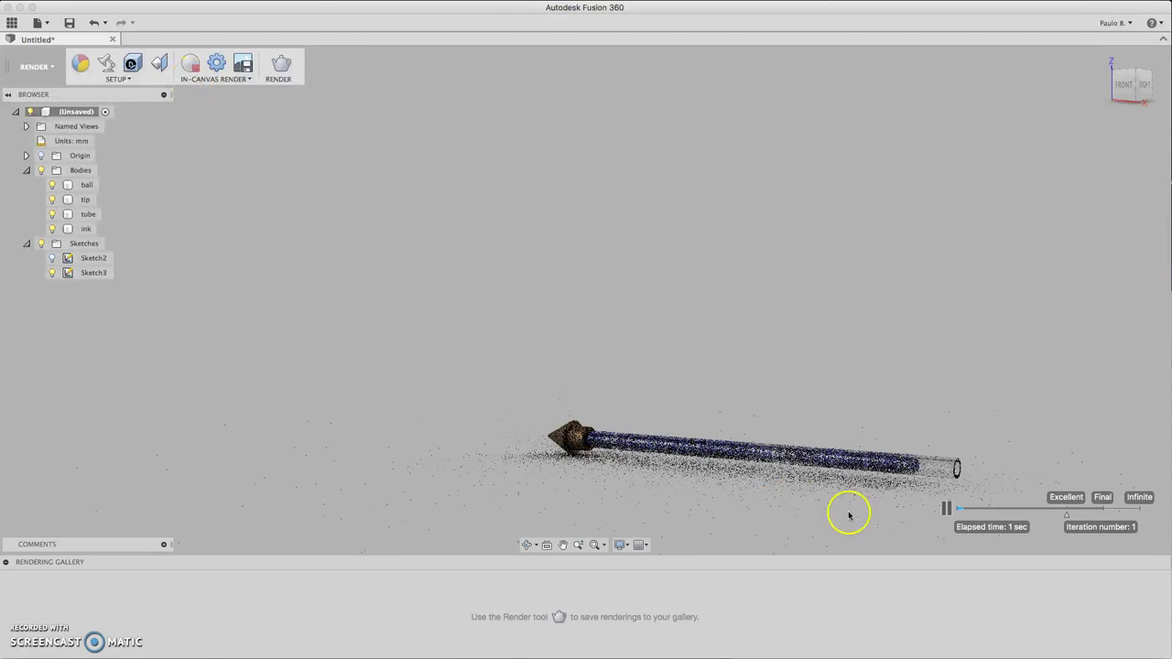
click(190, 64)
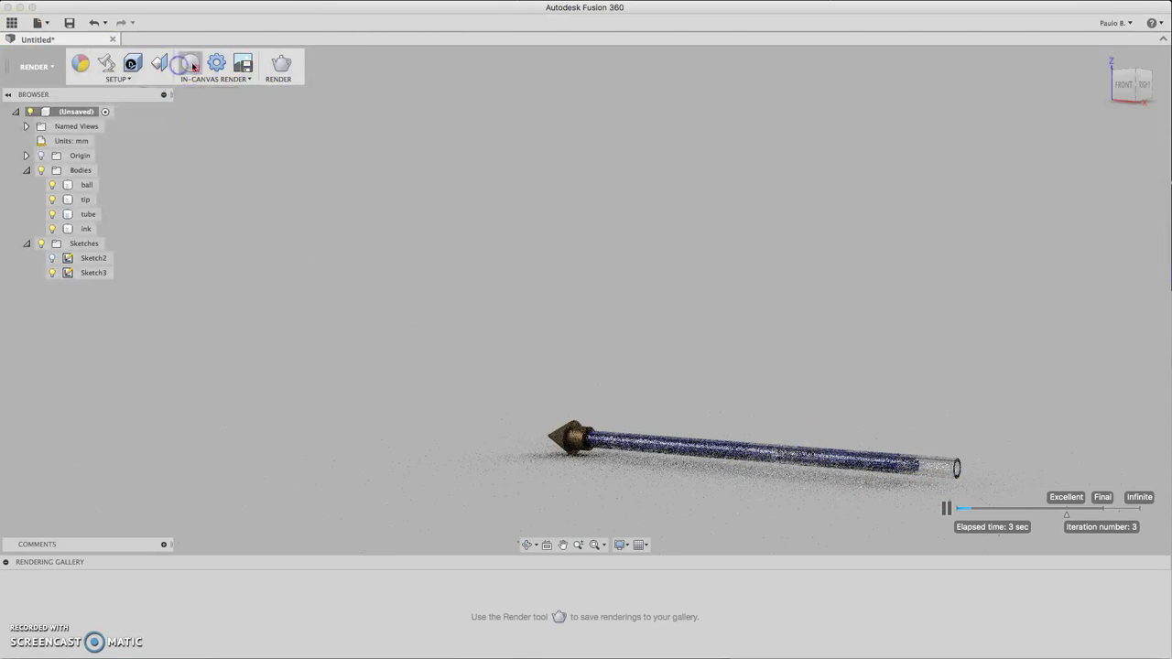
click(39, 66)
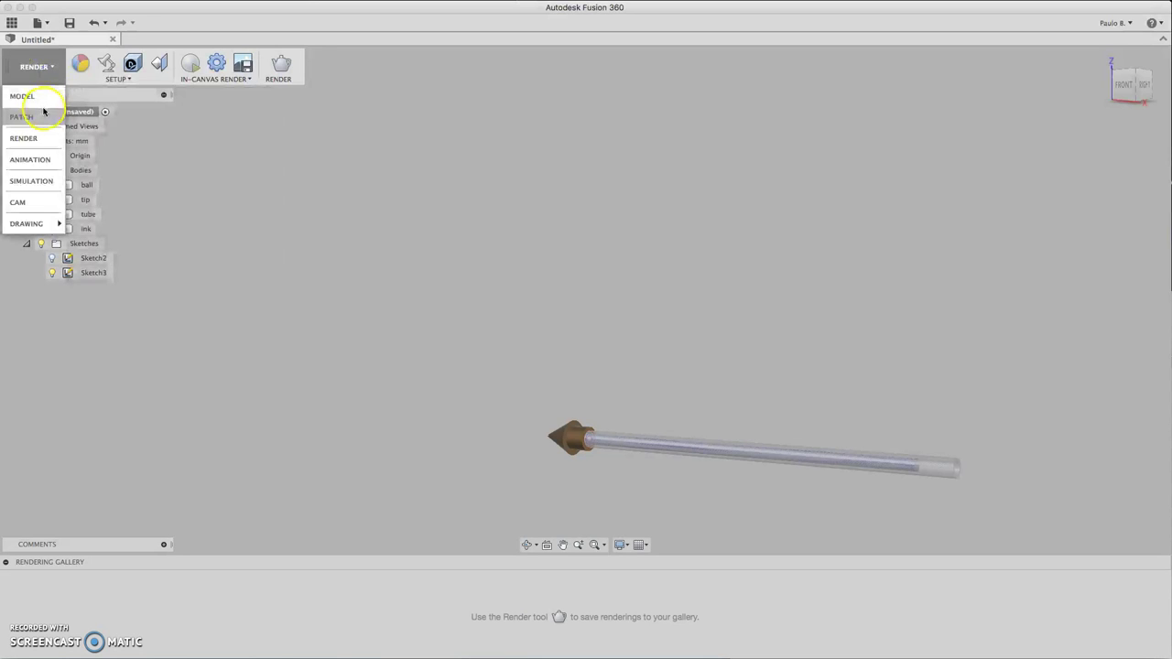
click(40, 97)
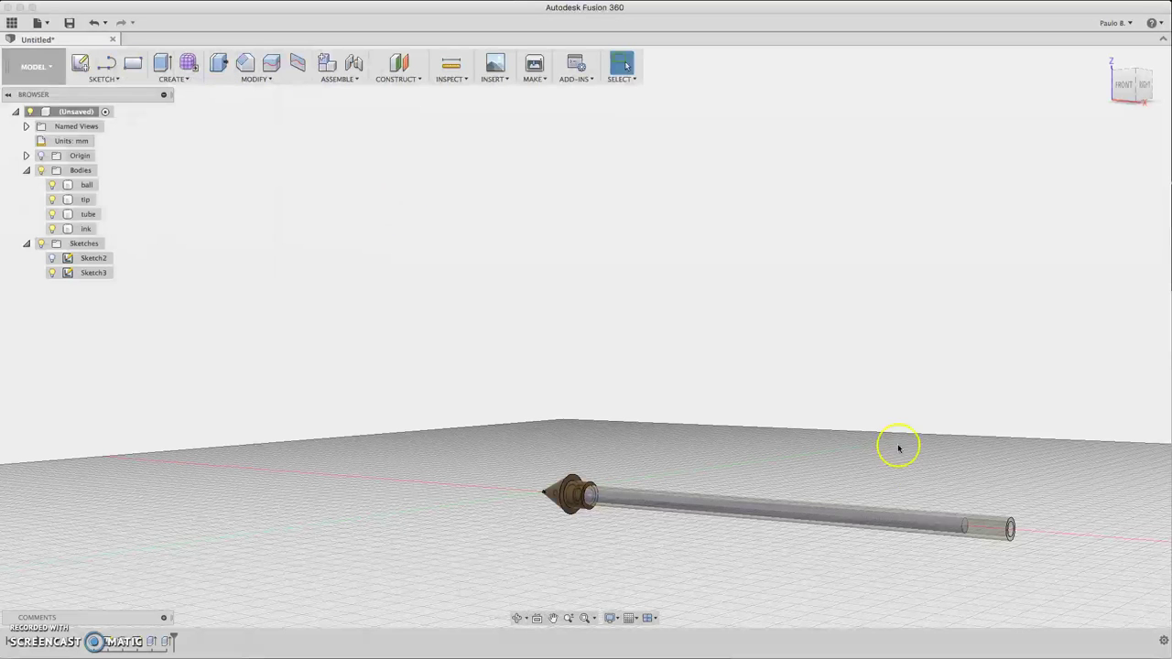
- Start a sketch on the flat flange face of the tip and hide the ball, tube and ink bodies
scroll(984, 572, up, 4)
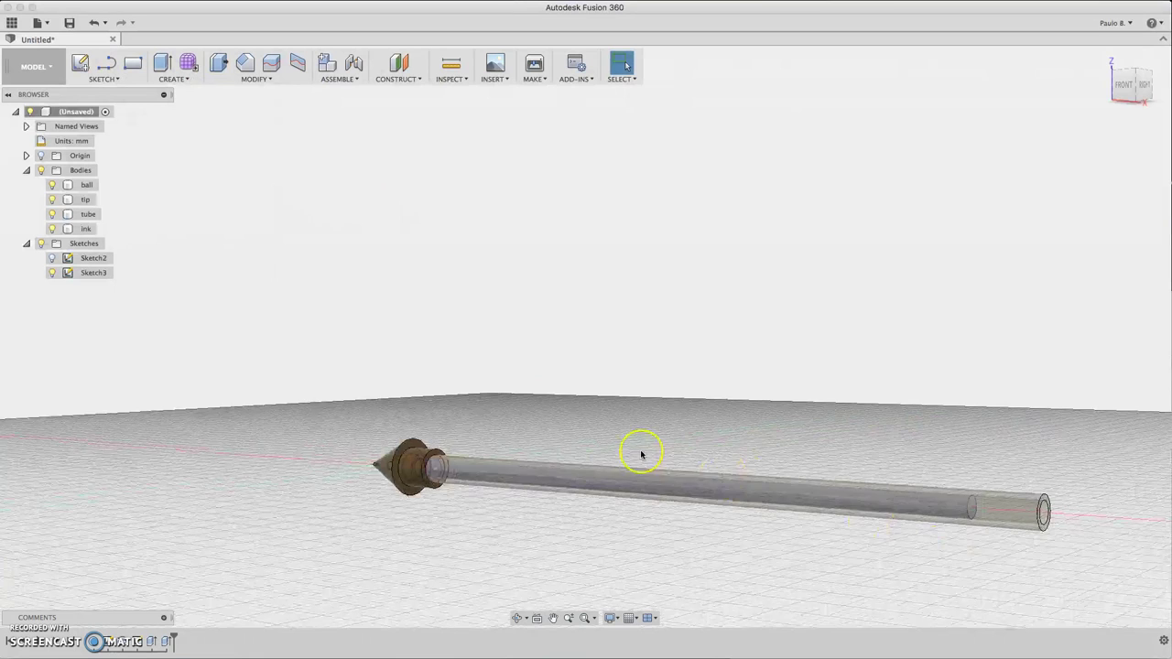
scroll(448, 452, up, 2)
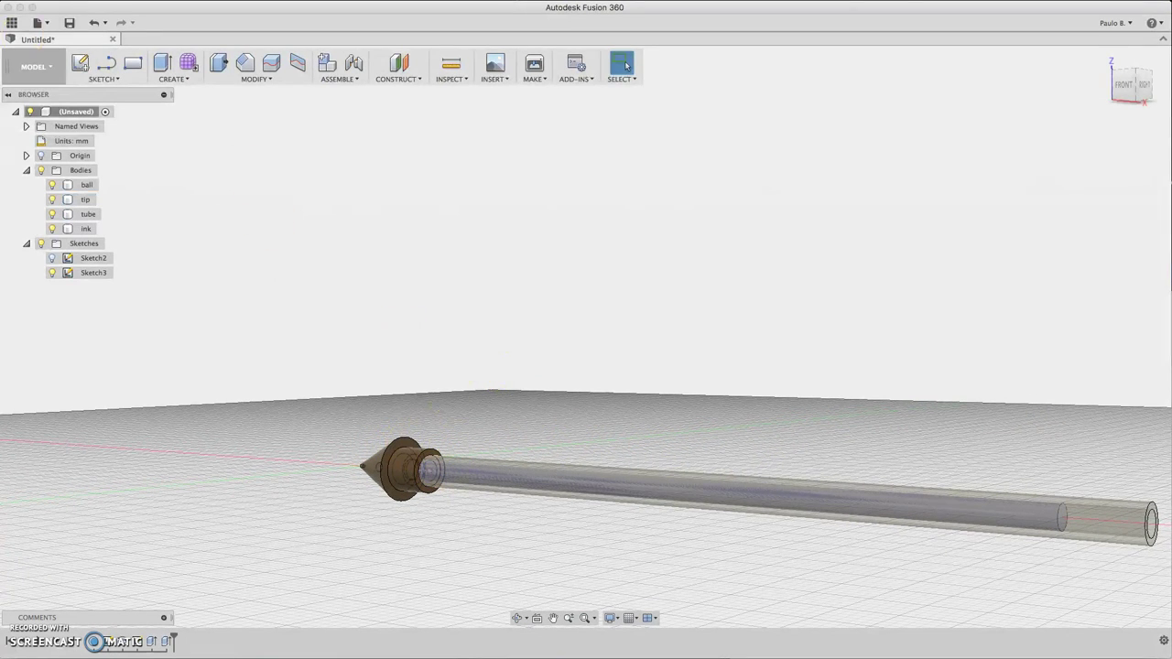
click(80, 64)
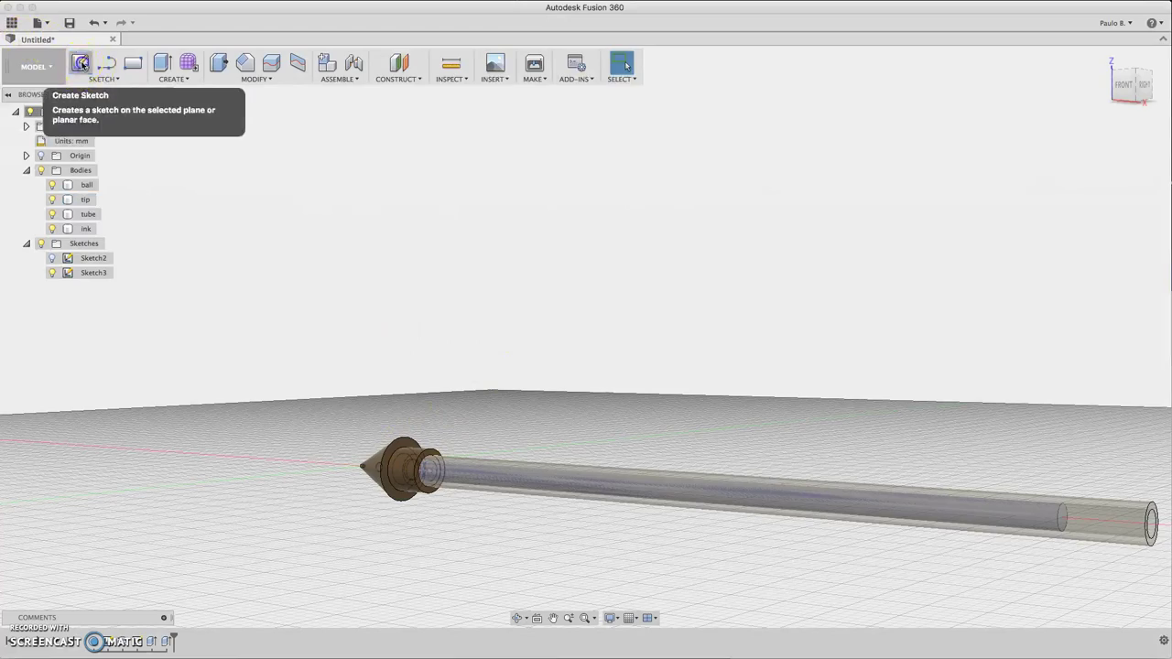
click(414, 449)
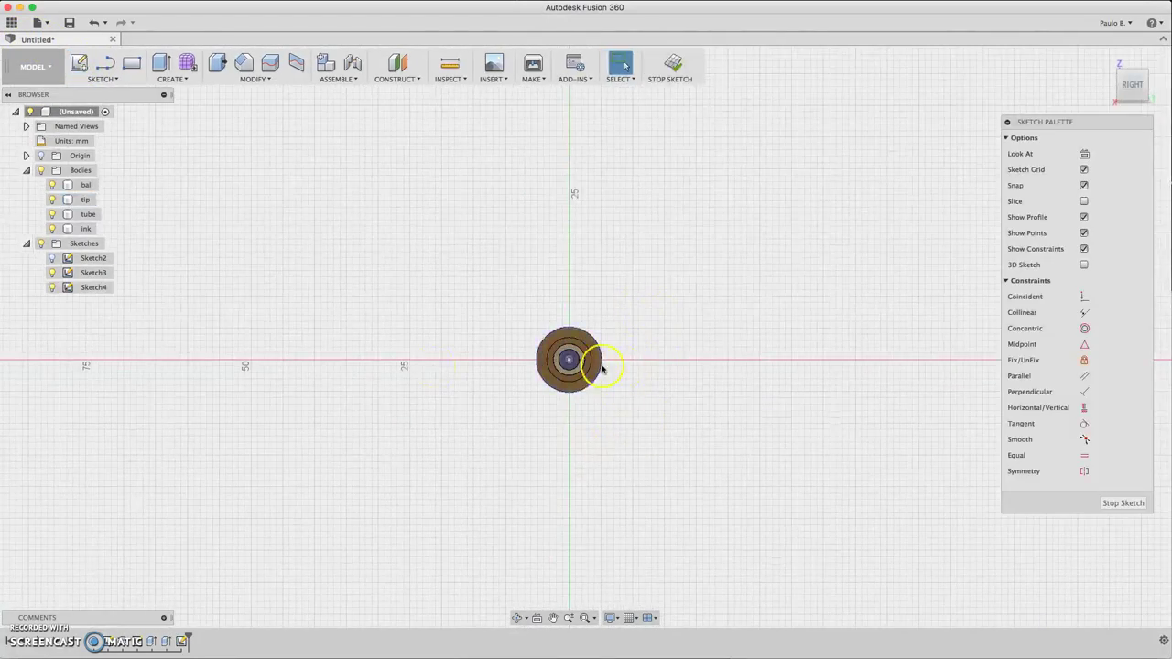
click(54, 233)
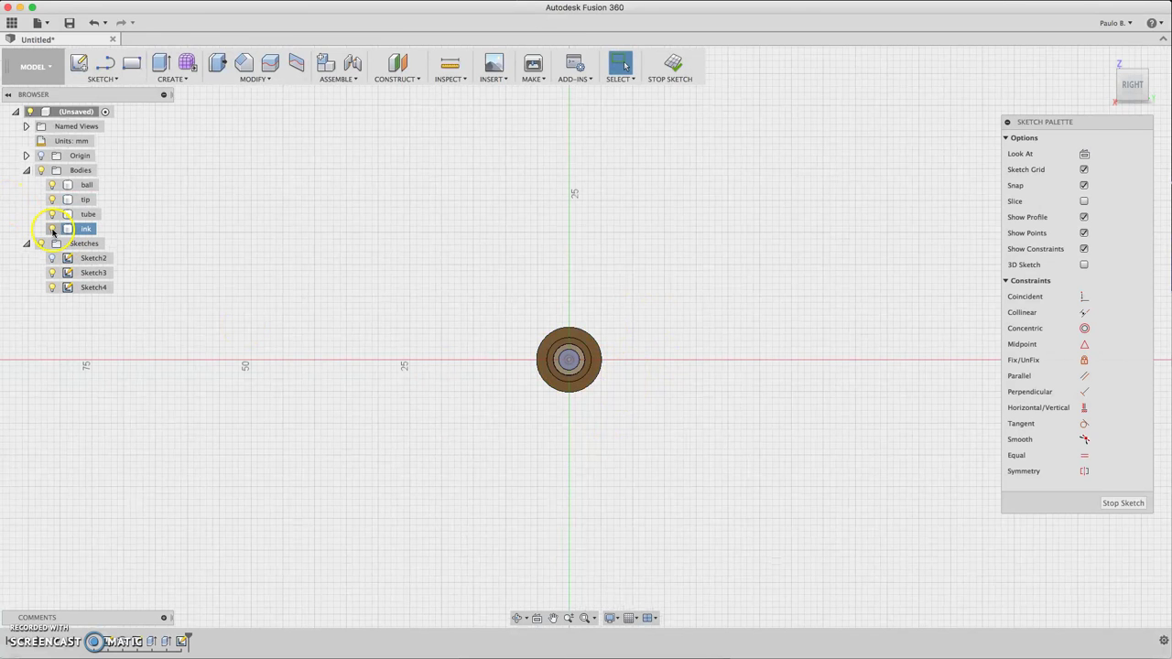
click(52, 229)
click(51, 214)
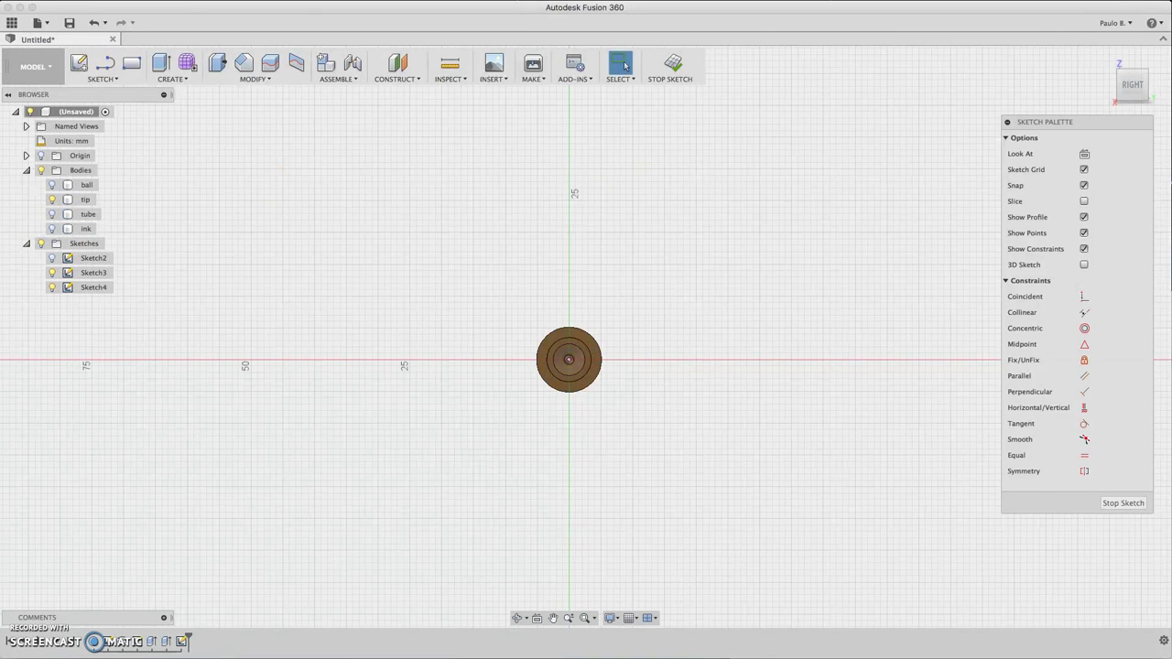
drag(1130, 90, 1129, 93)
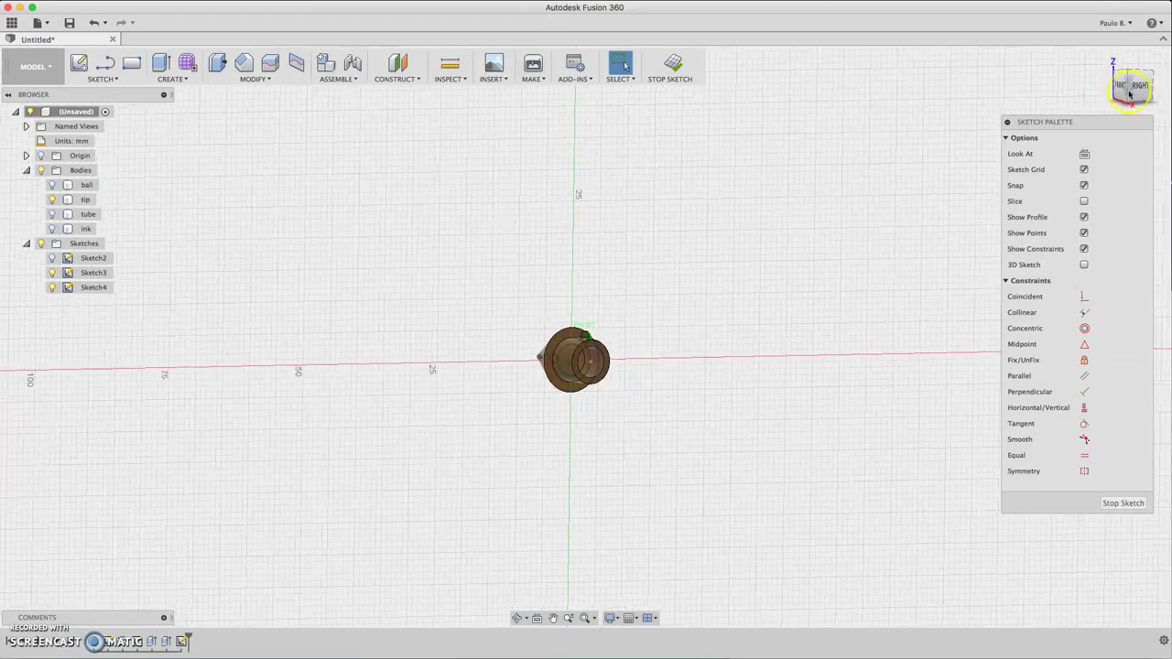
key(c)
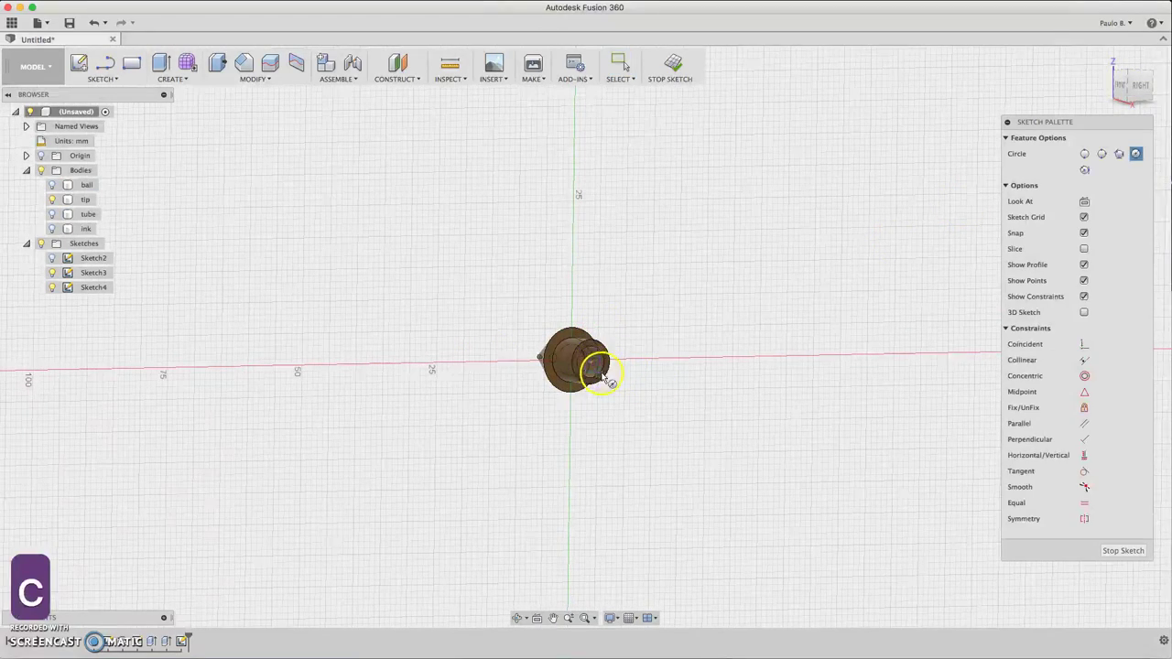
click(1143, 86)
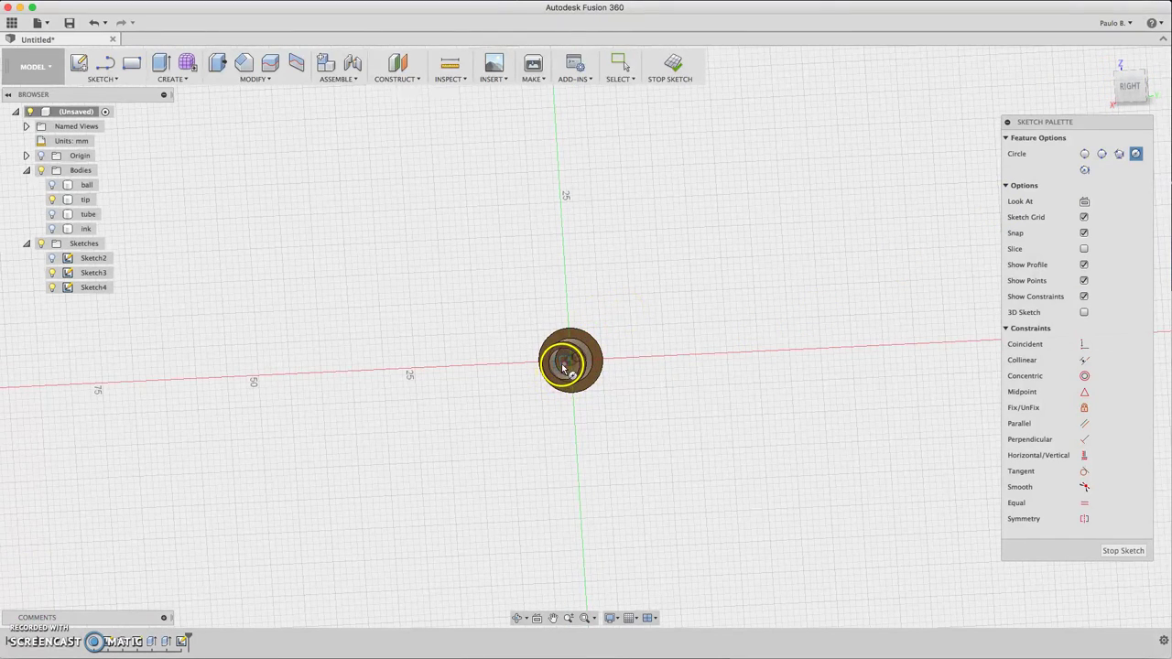
key(Escape)
click(1122, 84)
click(1122, 84)
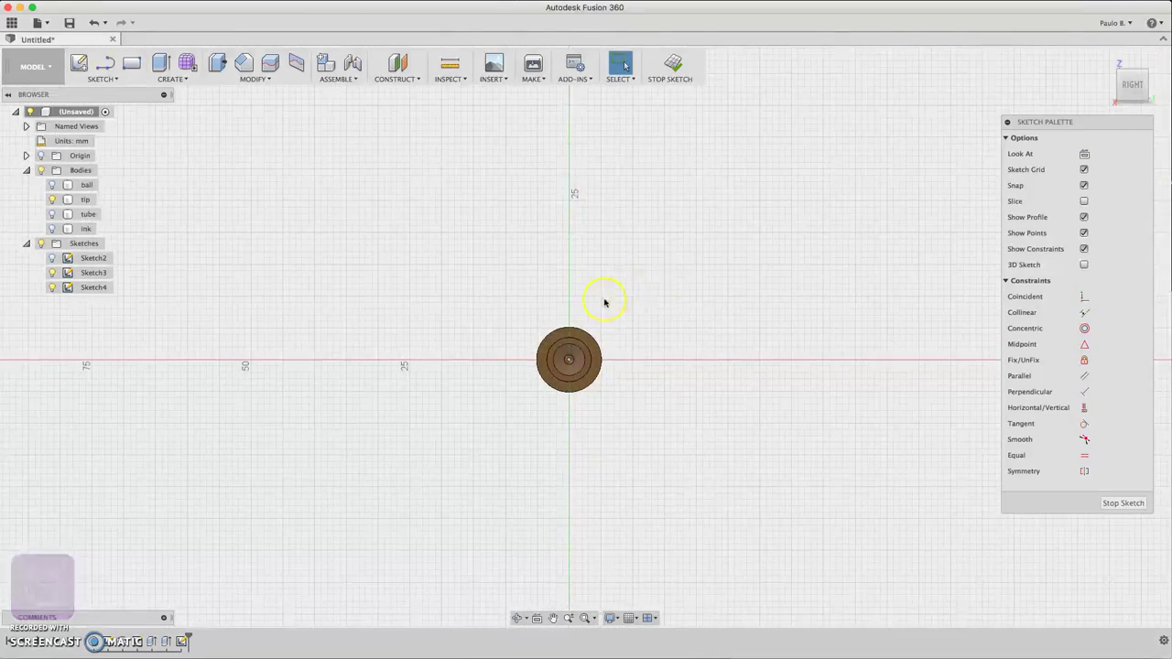
- Draw a circle centred on the tip's axis, slightly larger than the outer edge of its flange
scroll(573, 332, up, 4)
scroll(576, 333, up, 1)
key(c)
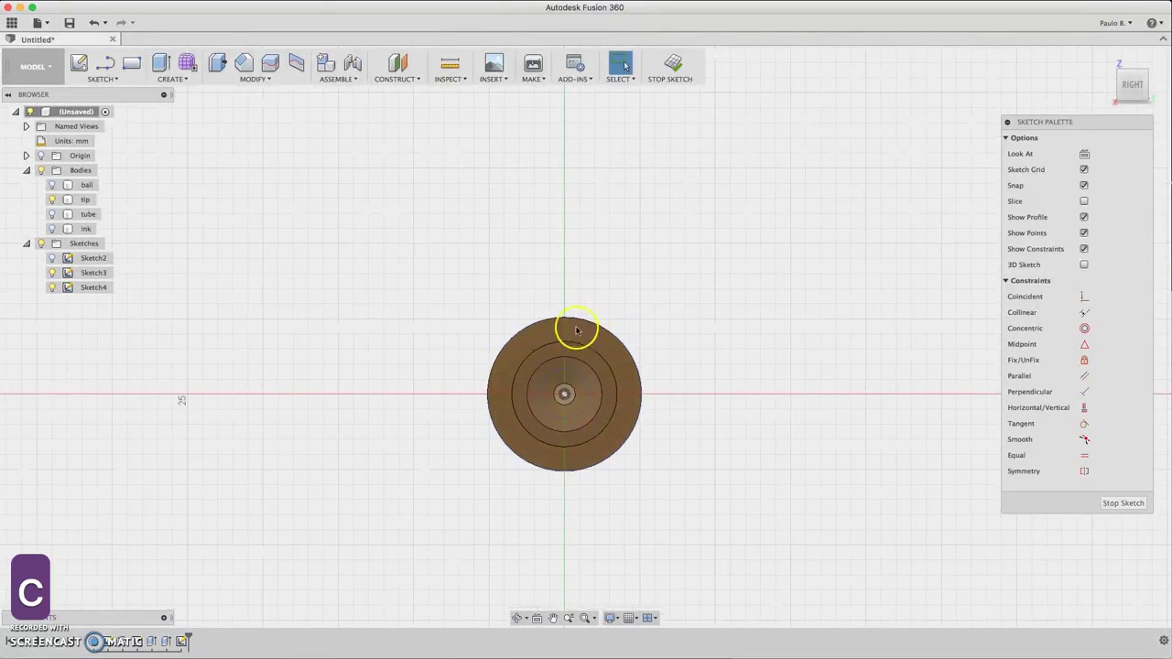
click(564, 395)
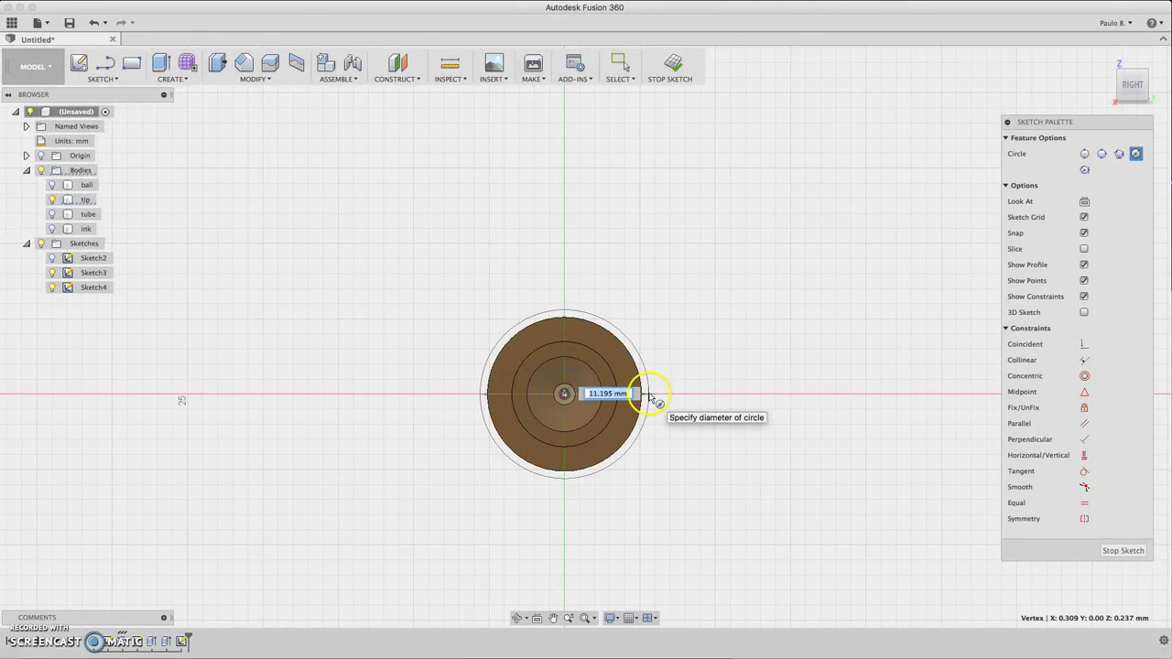
click(654, 394)
- End the Circle command and hide the tip body, leaving only Sketch3 and the new circle displayed
click(1159, 82)
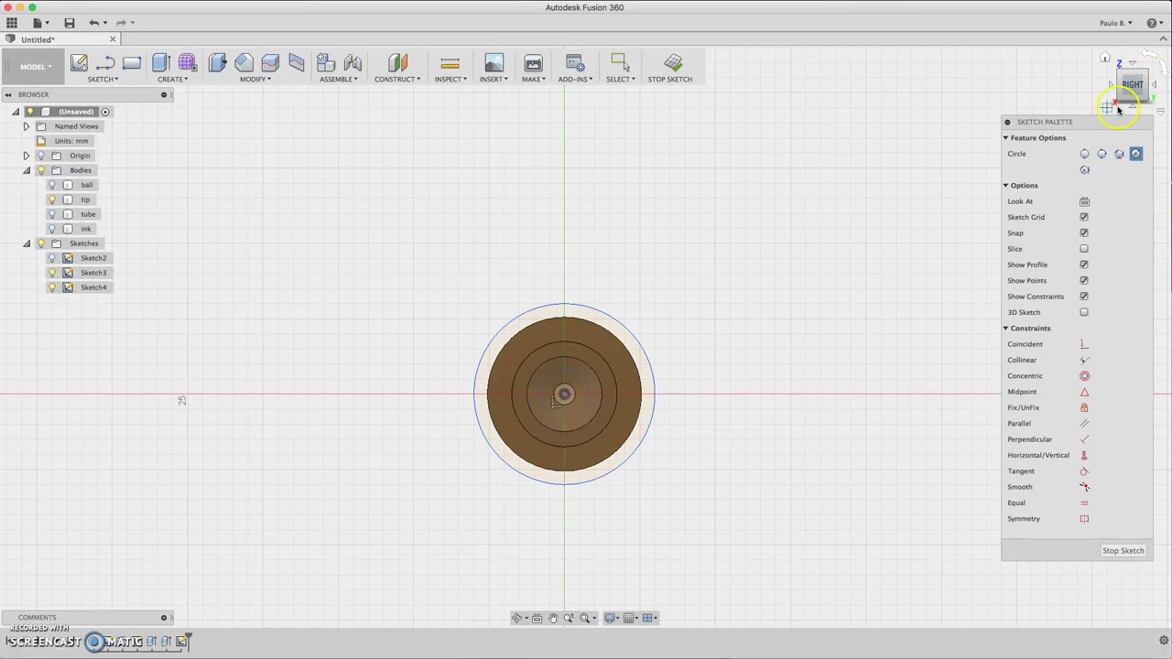
click(52, 200)
drag(1133, 86, 1165, 87)
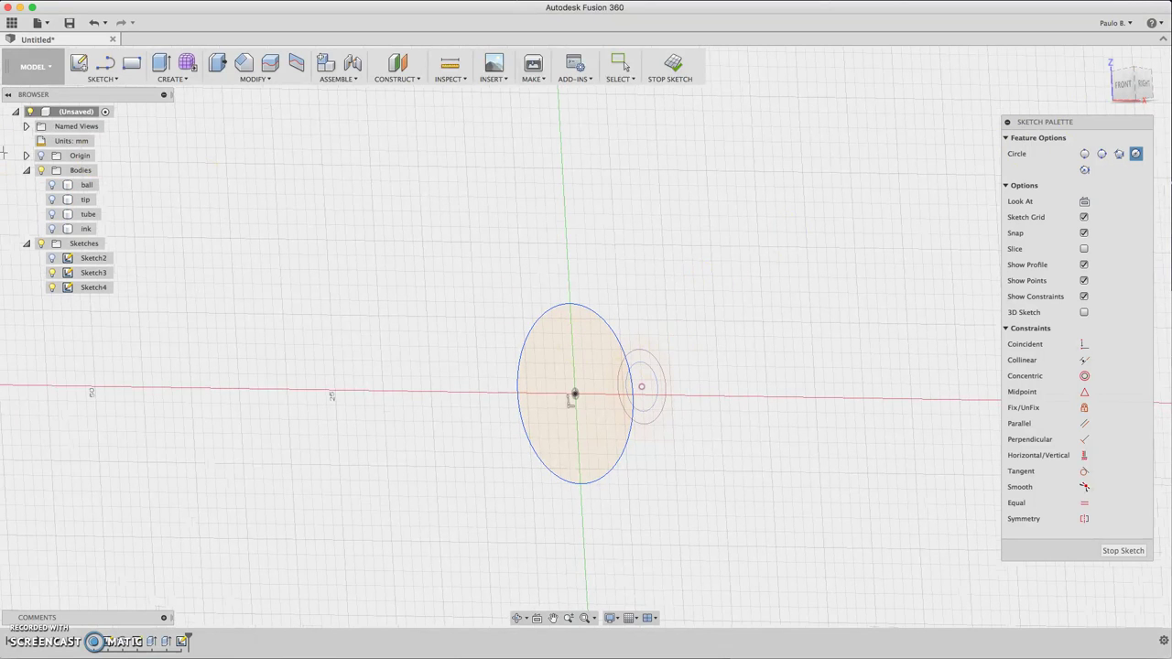
click(52, 274)
key(Escape)
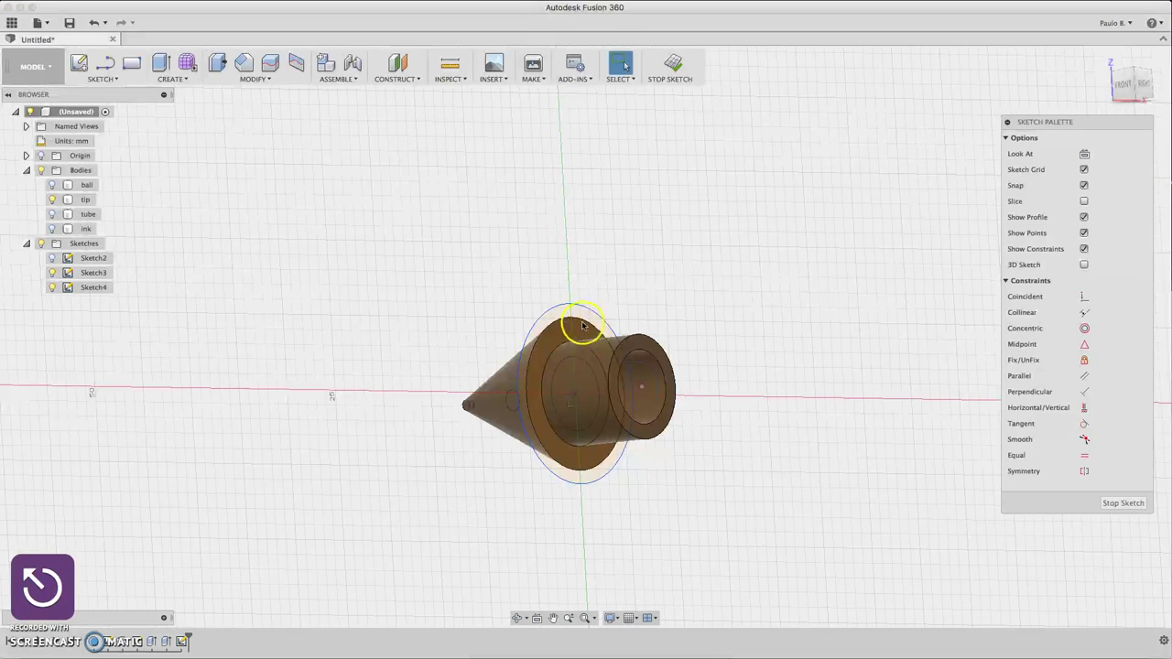
click(51, 198)
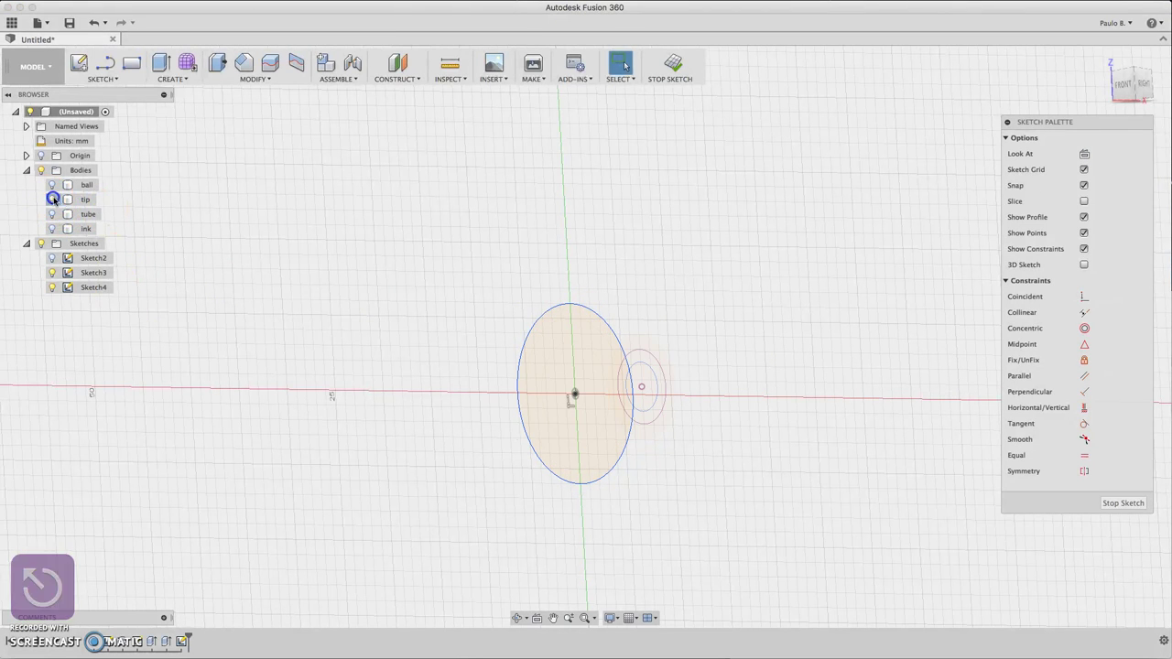
- Hide Sketch3 and extrude the whole new circle 8 mm as a new body with a 25 degree taper angle
click(52, 273)
key(Delete)
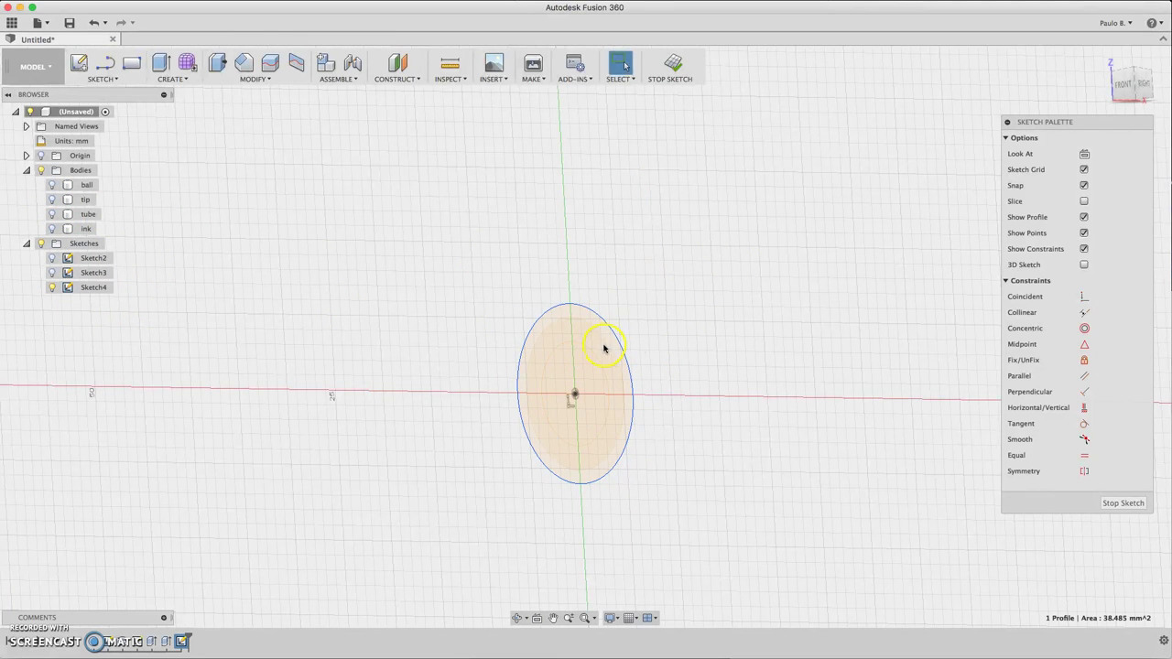
click(608, 333)
key(e)
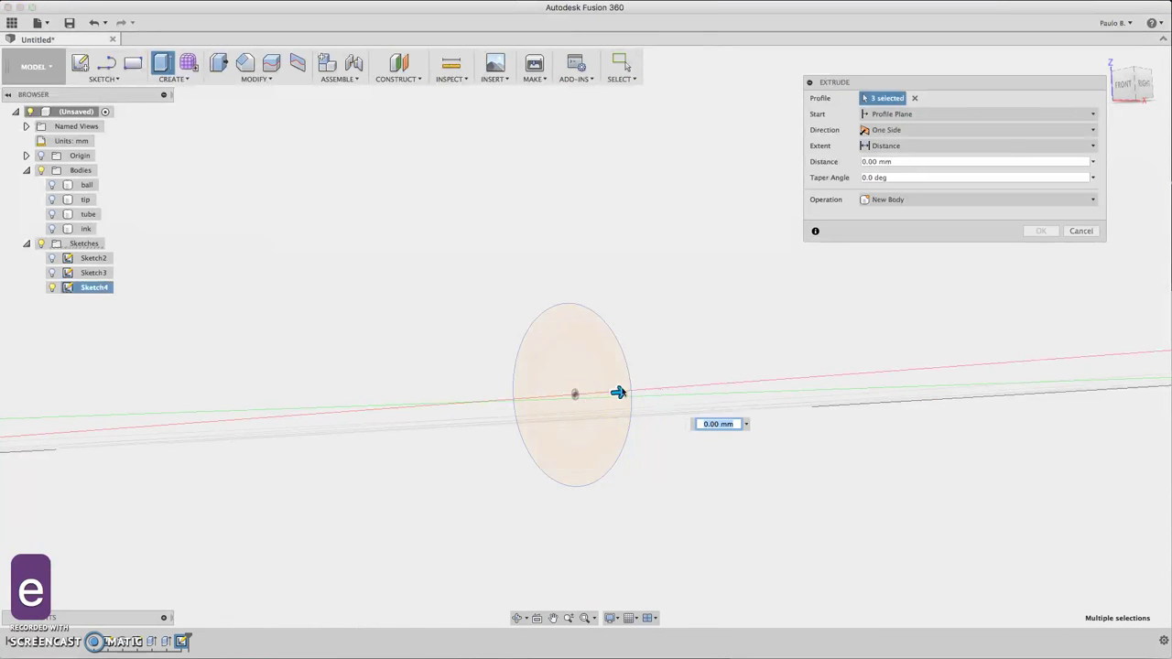
drag(620, 393, 716, 384)
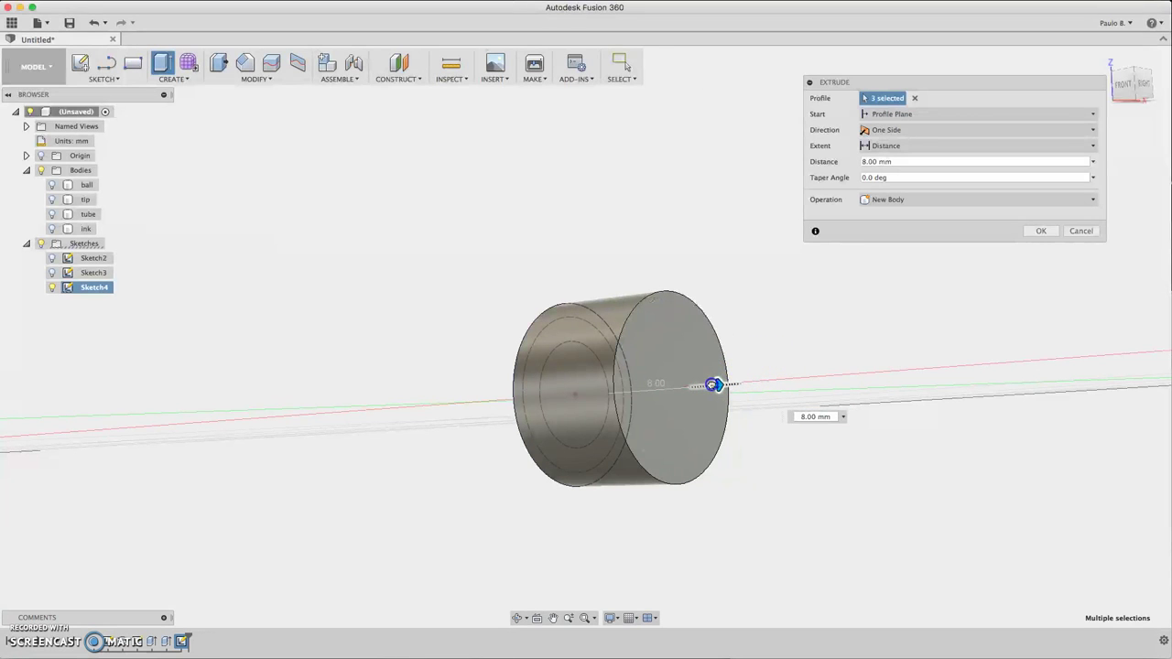
click(895, 178)
text(25)
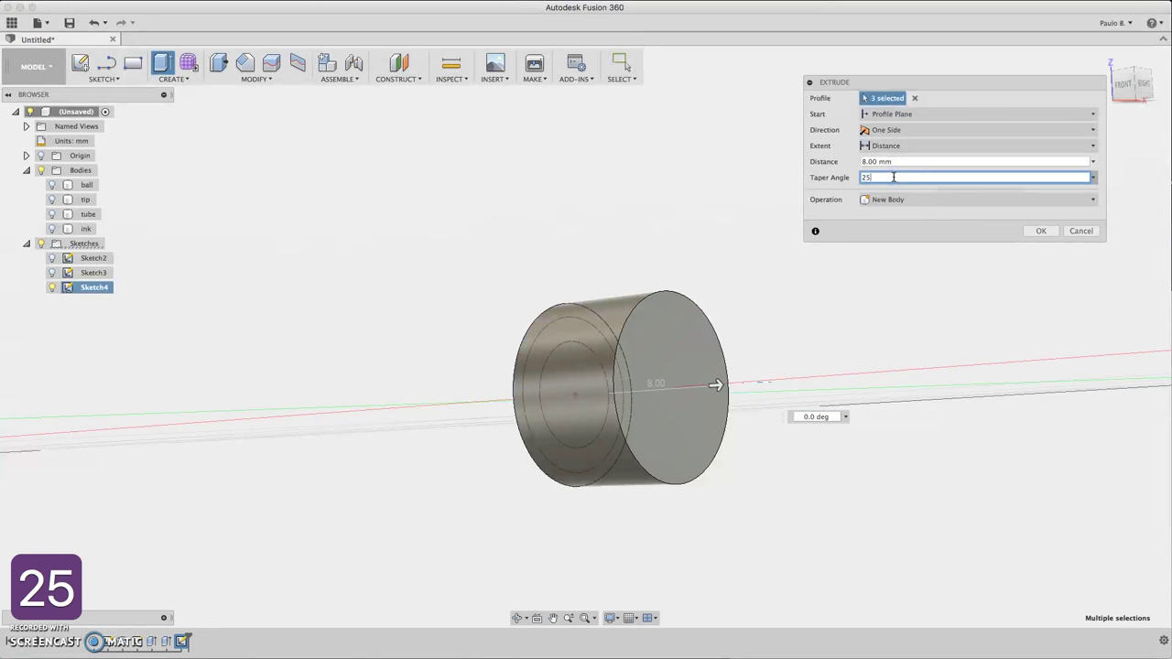
key(Return)
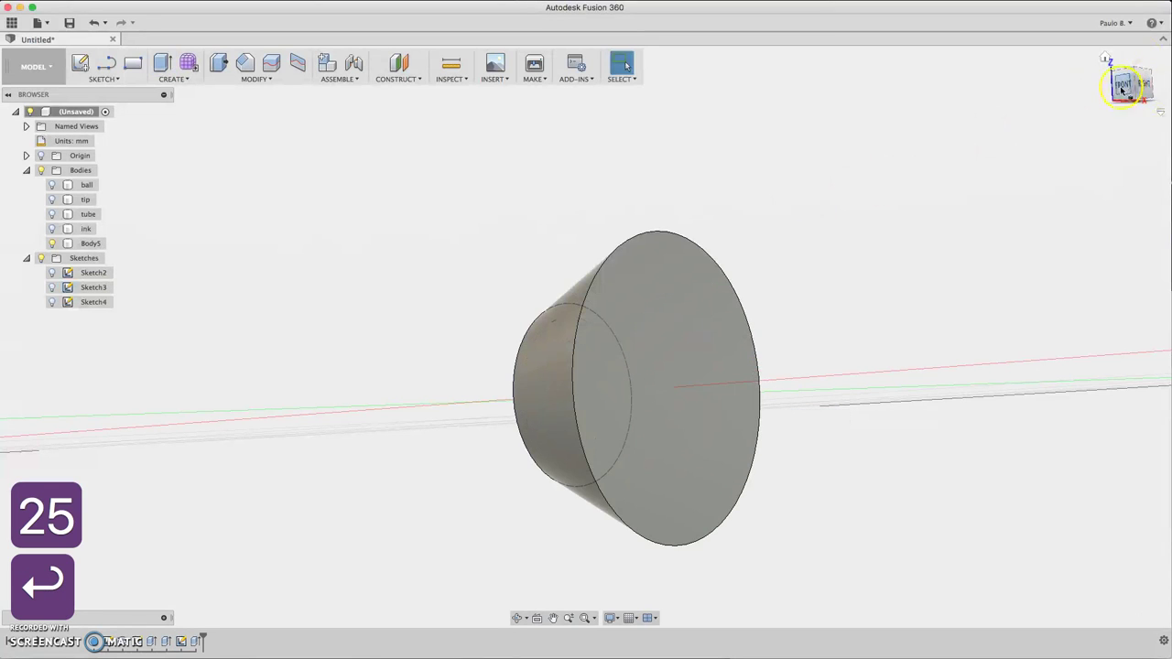
- Show the tip body to check how it sits inside the tapered body, and hide it again
click(1122, 89)
click(51, 214)
click(51, 213)
click(51, 199)
mouse_move(1131, 84)
mouse_down()
mouse_move(1157, 86)
mouse_move(1112, 83)
mouse_up()
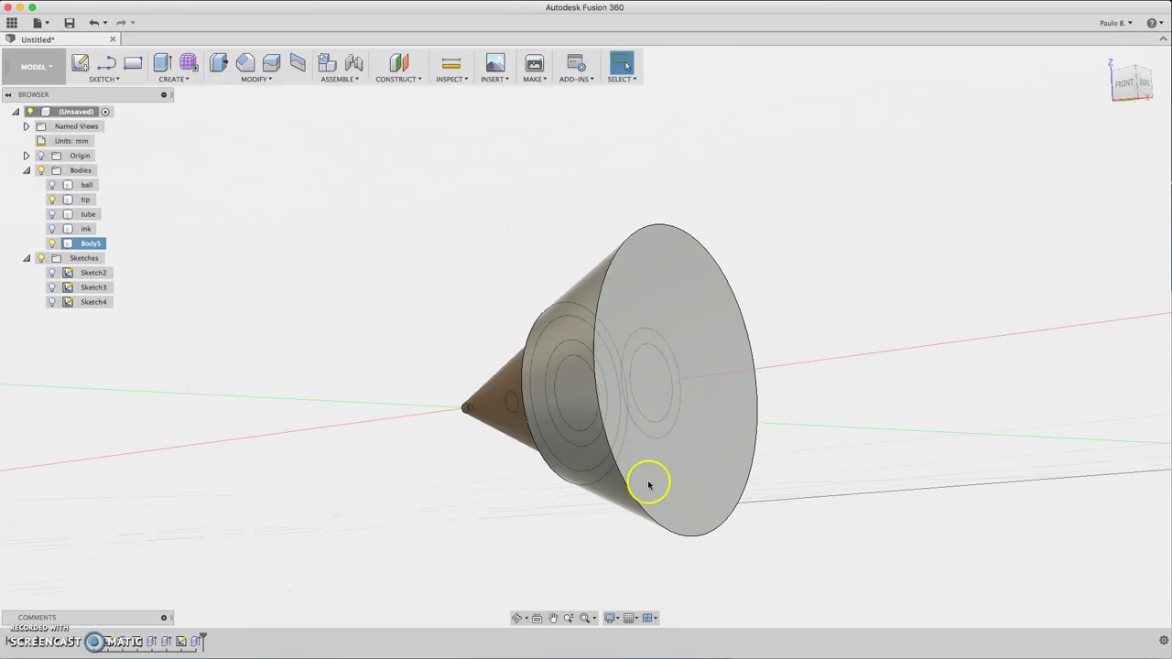
click(618, 275)
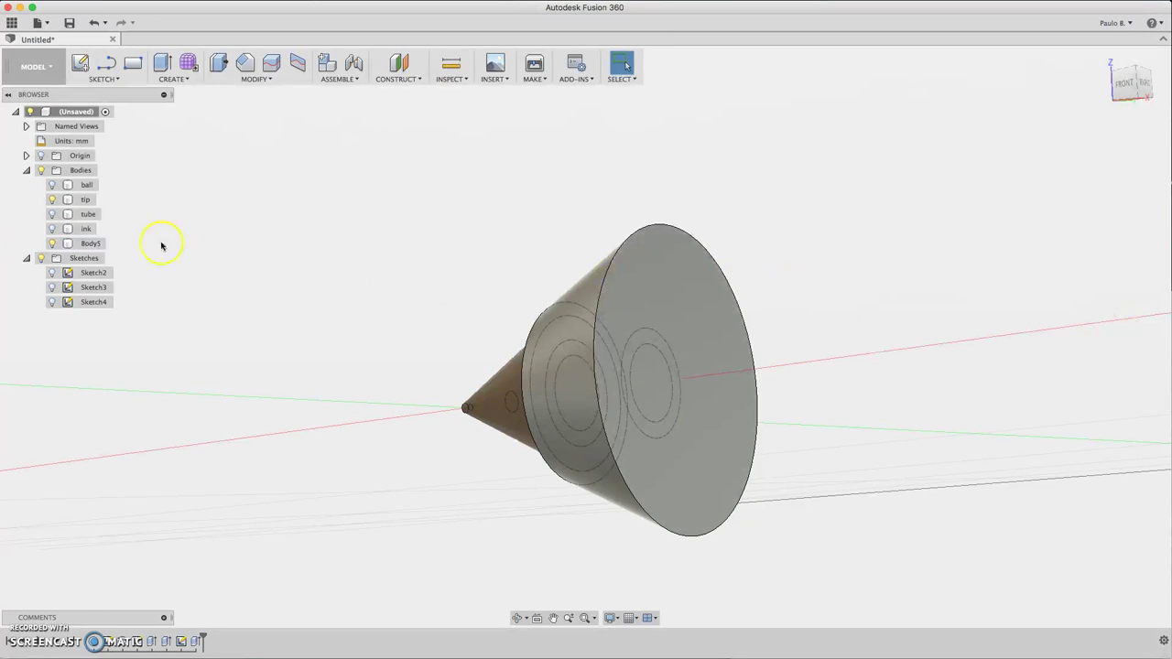
click(52, 246)
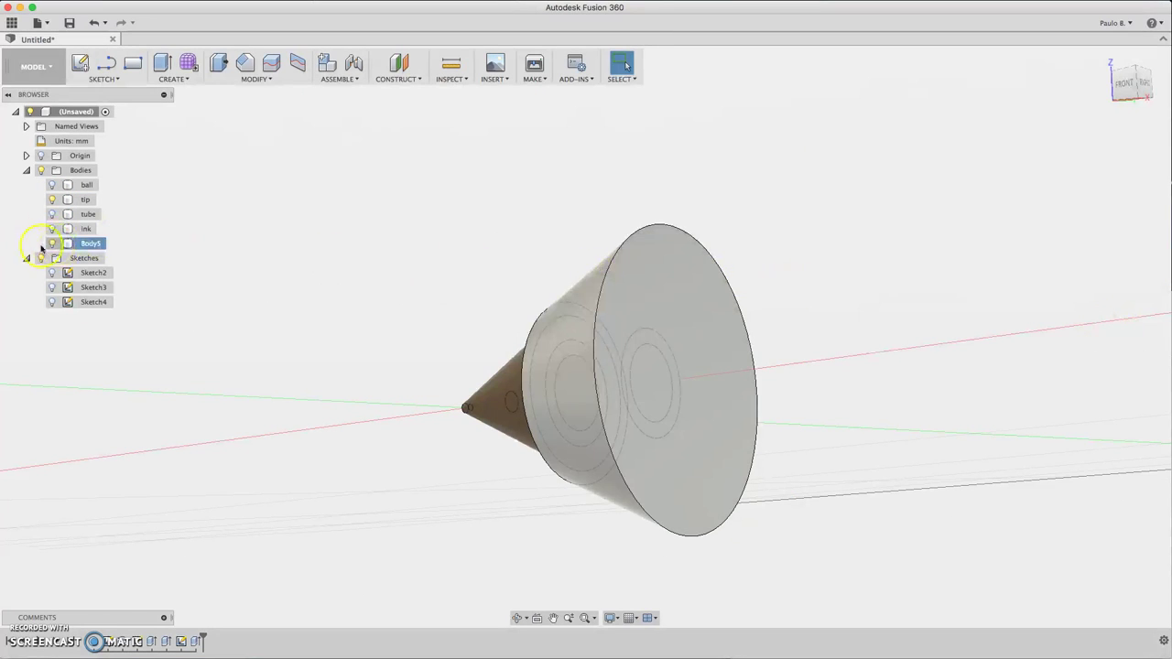
click(52, 198)
- Extrude the wide flat end face of the tapered body 130 mm as a join
click(647, 322)
key(e)
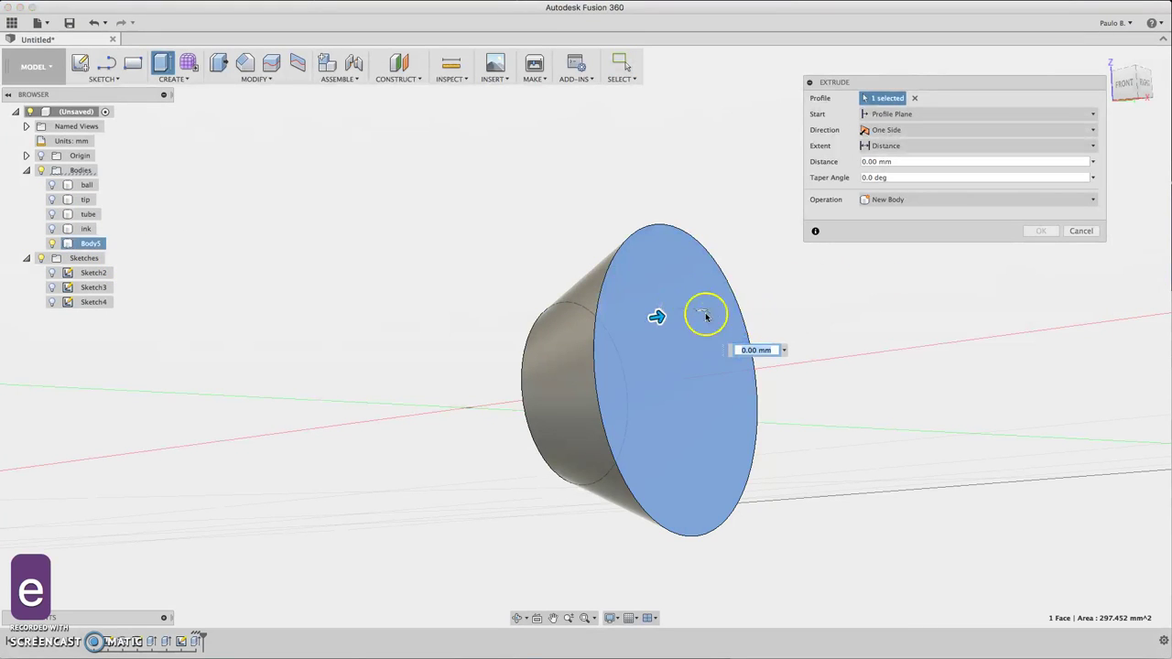
text(130)
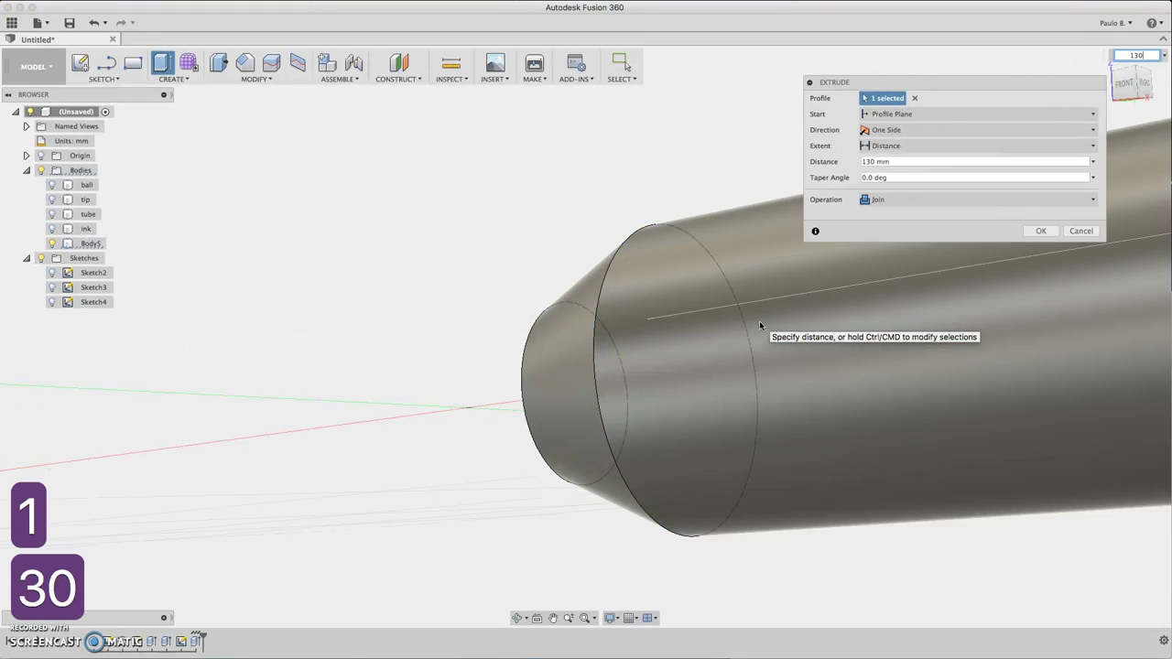
click(1047, 232)
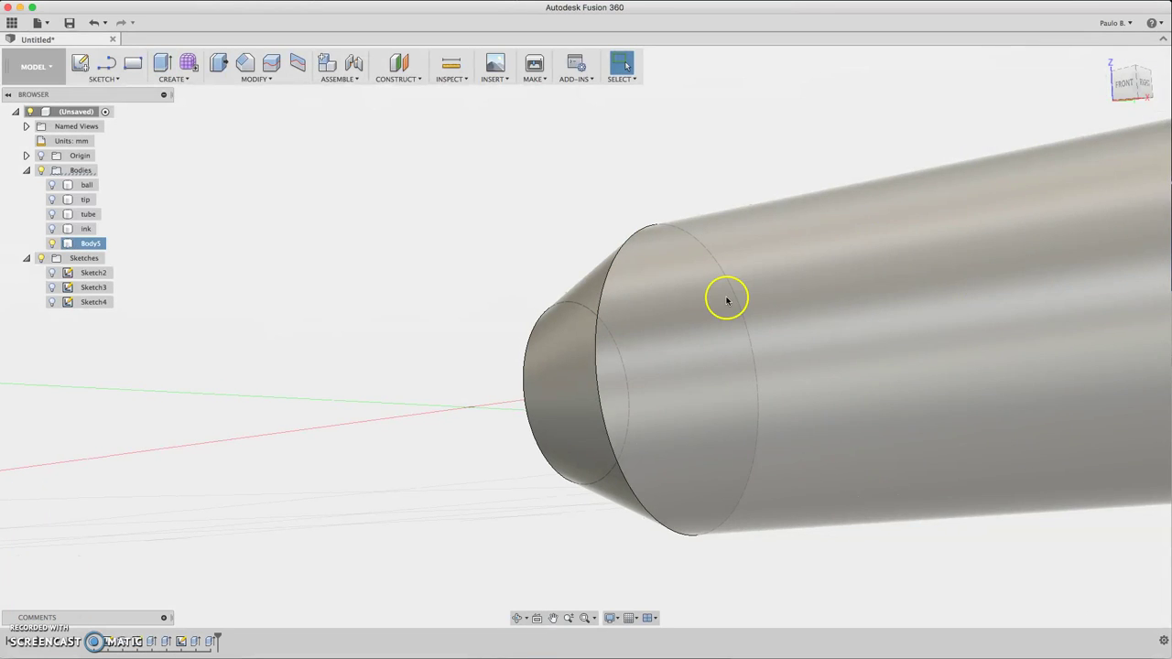
- Rename the new pen barrel body as Body
scroll(726, 298, down, 3)
scroll(728, 299, down, 5)
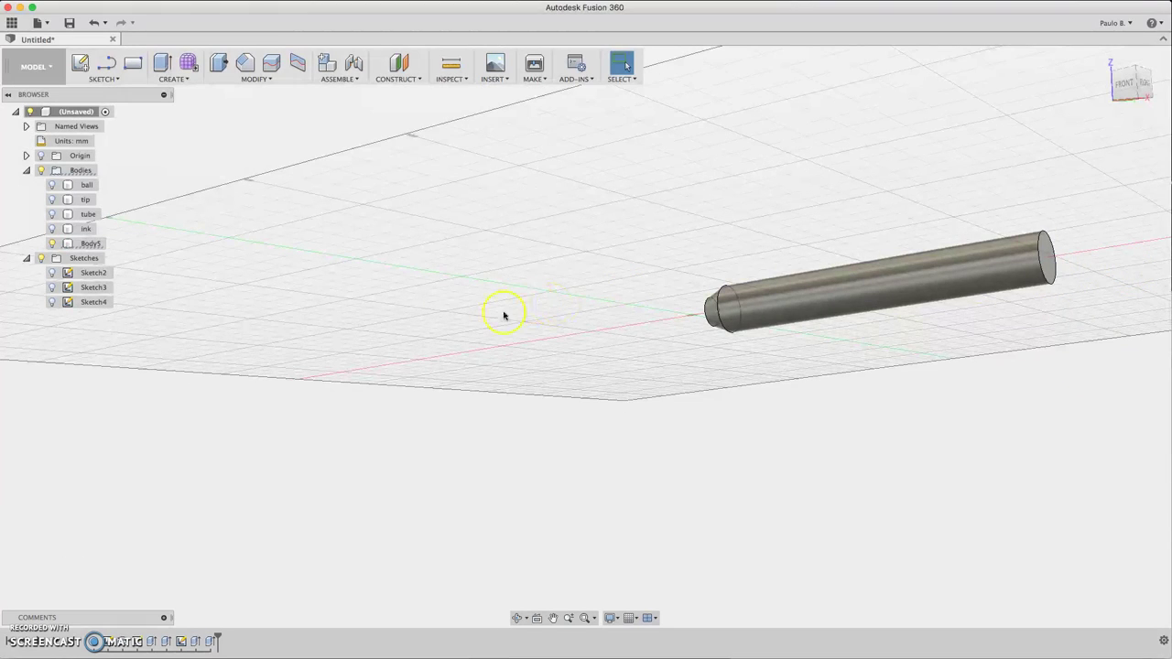
click(90, 244)
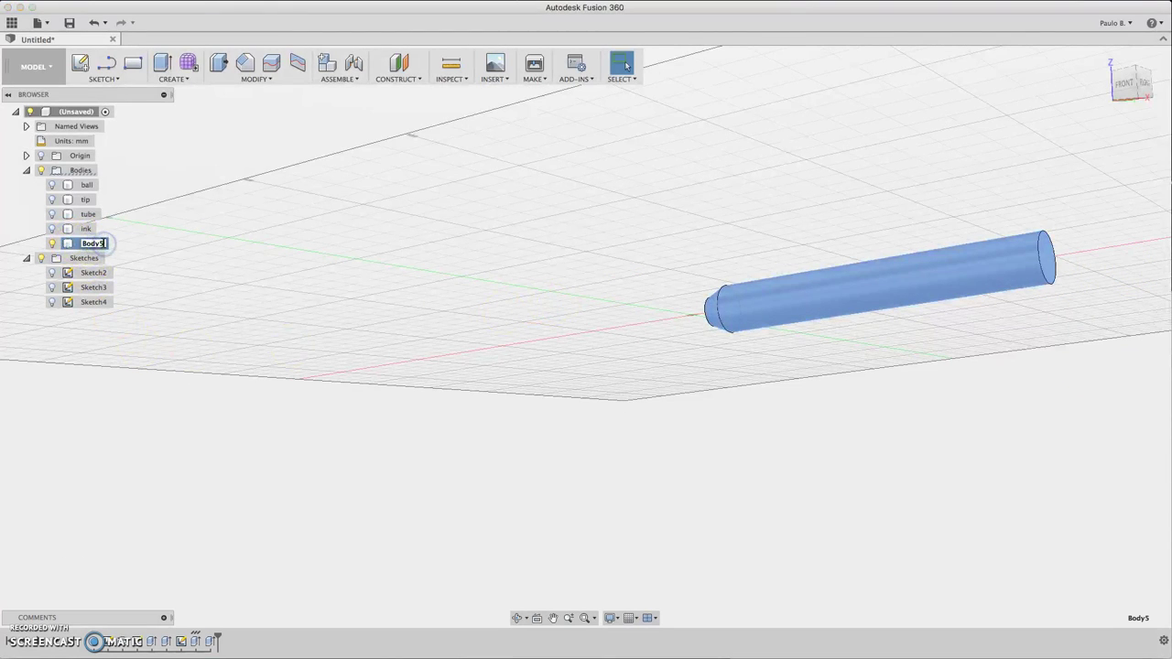
key(BackSpace)
key(Return)
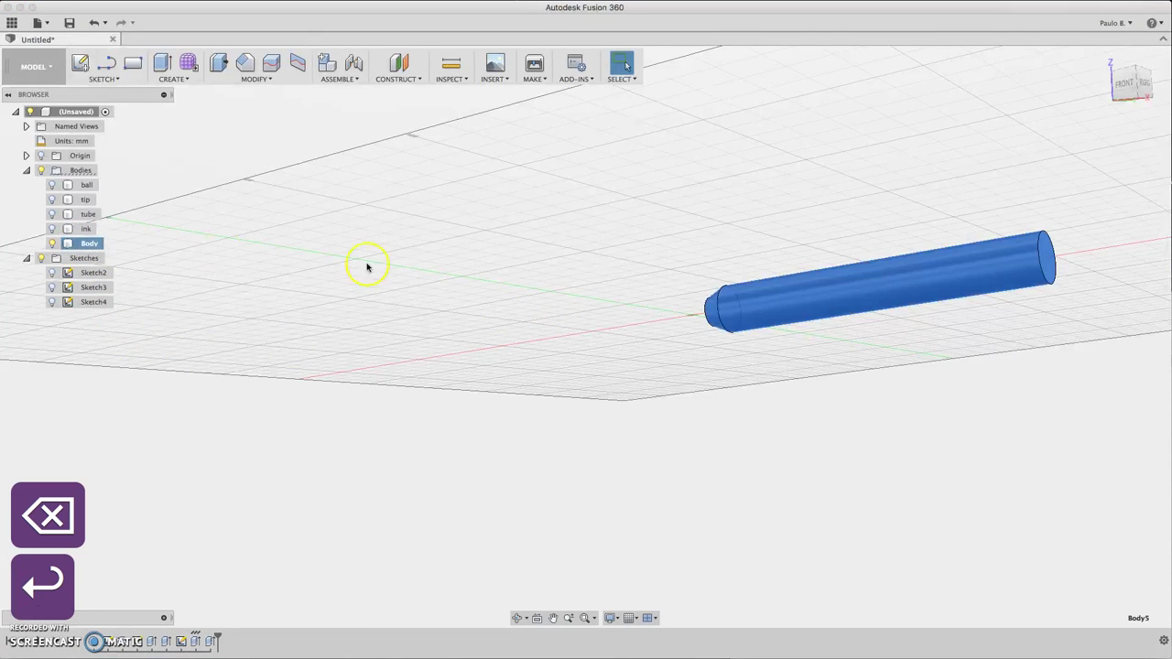
- Combine Body as the target with the tip as the tool body, using Cut with Keep Tools enabled
drag(1125, 79, 1147, 90)
scroll(736, 306, up, 3)
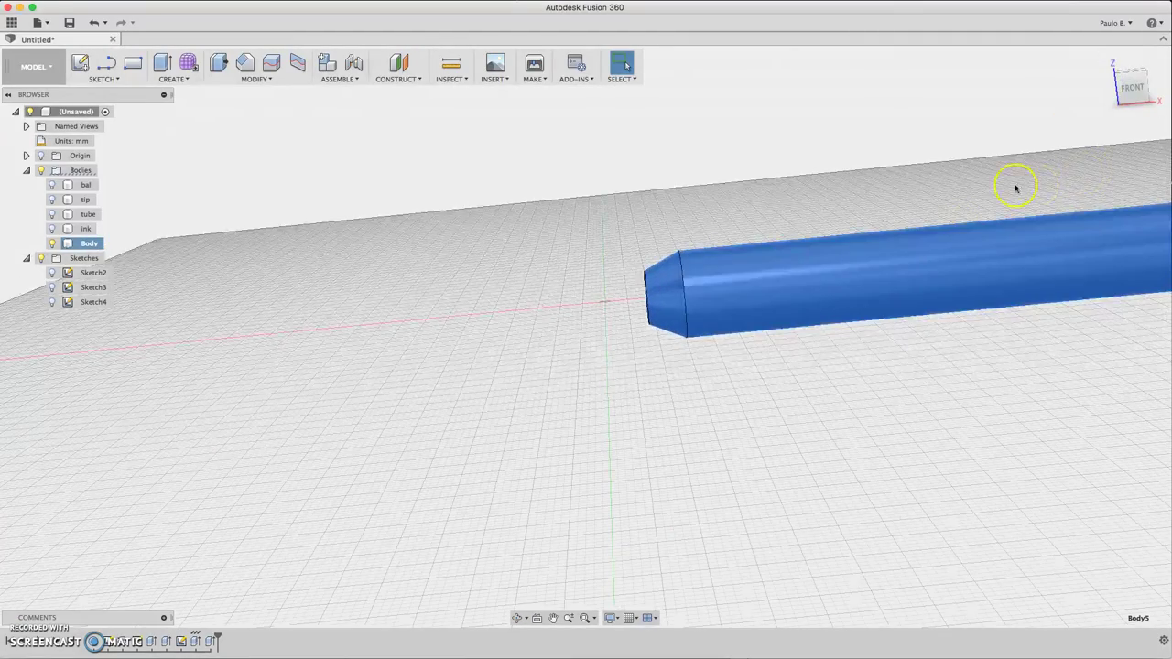
mouse_move(1138, 87)
mouse_down()
mouse_move(1159, 89)
mouse_move(1148, 89)
mouse_up()
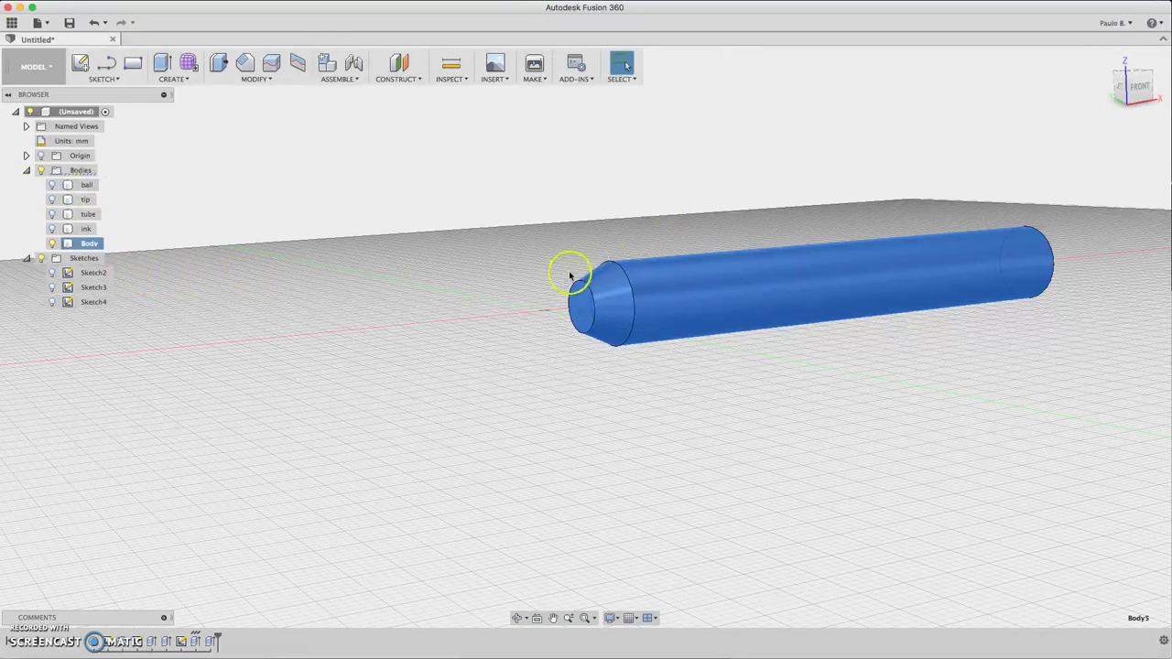
click(615, 240)
click(266, 79)
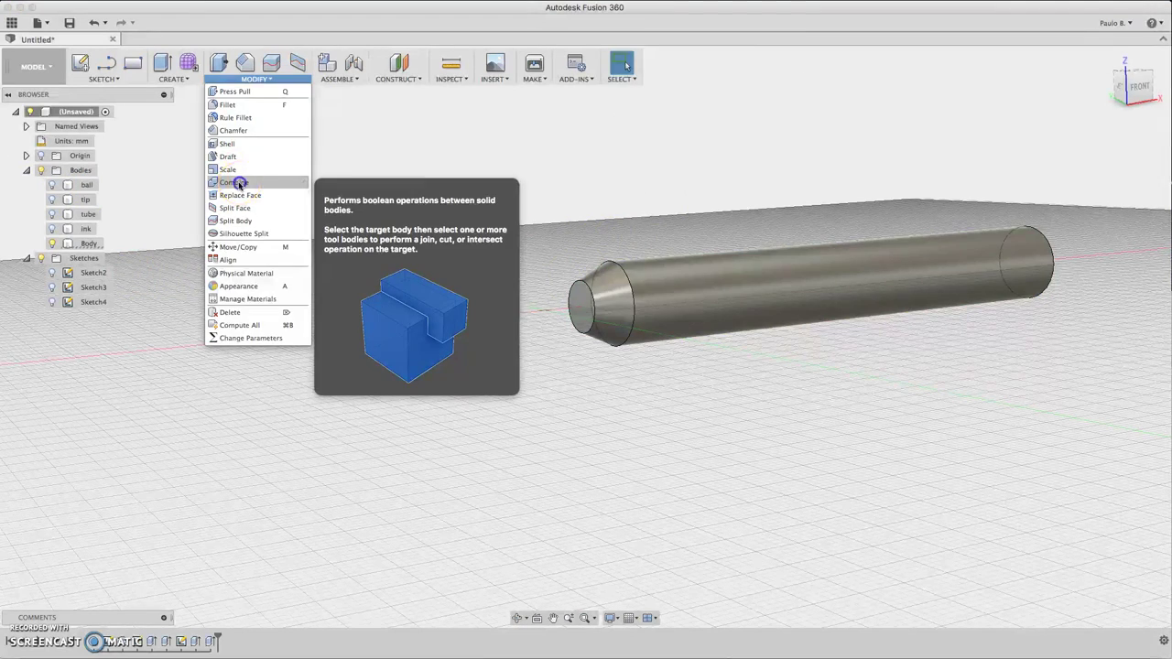
click(238, 183)
click(714, 280)
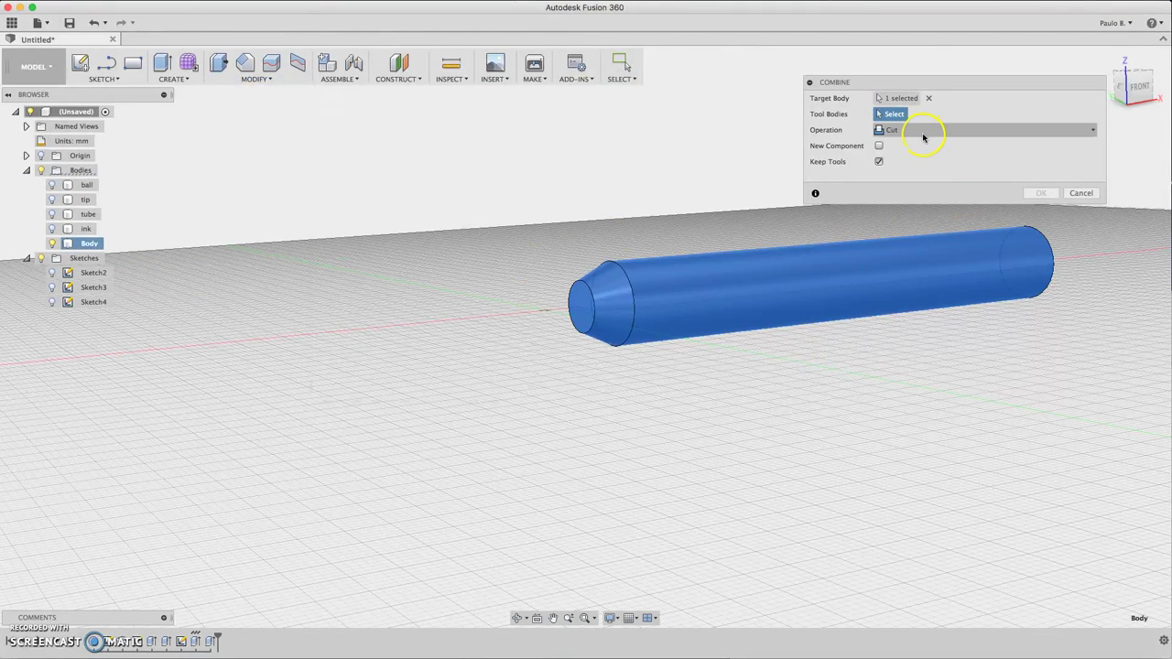
click(53, 201)
click(84, 201)
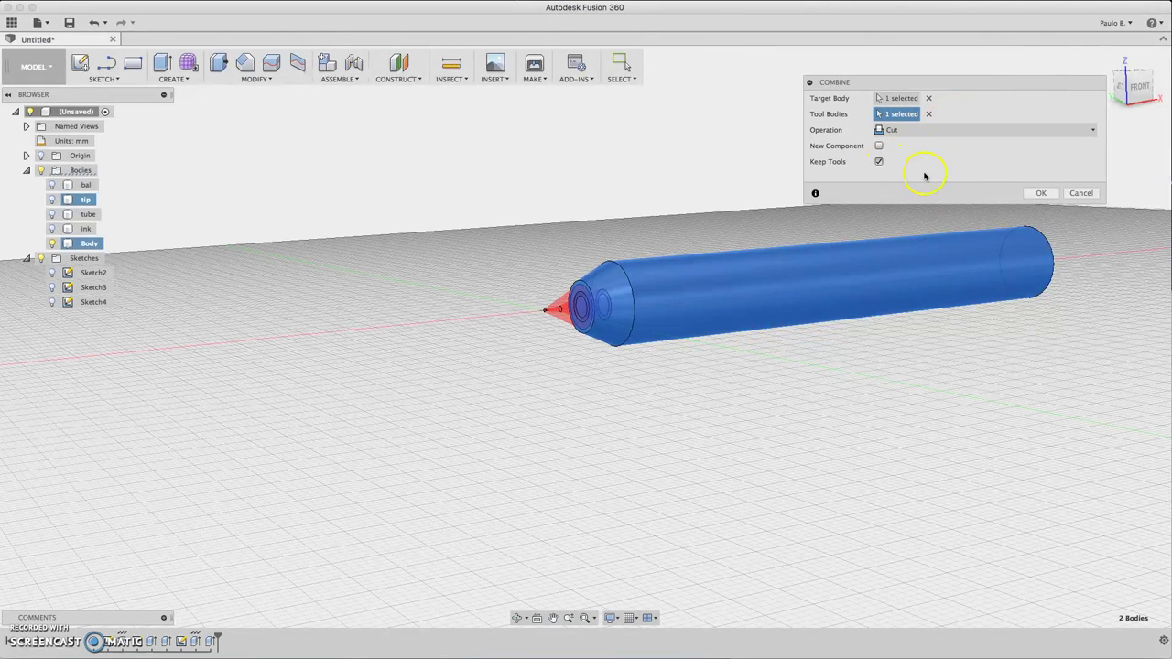
click(1043, 193)
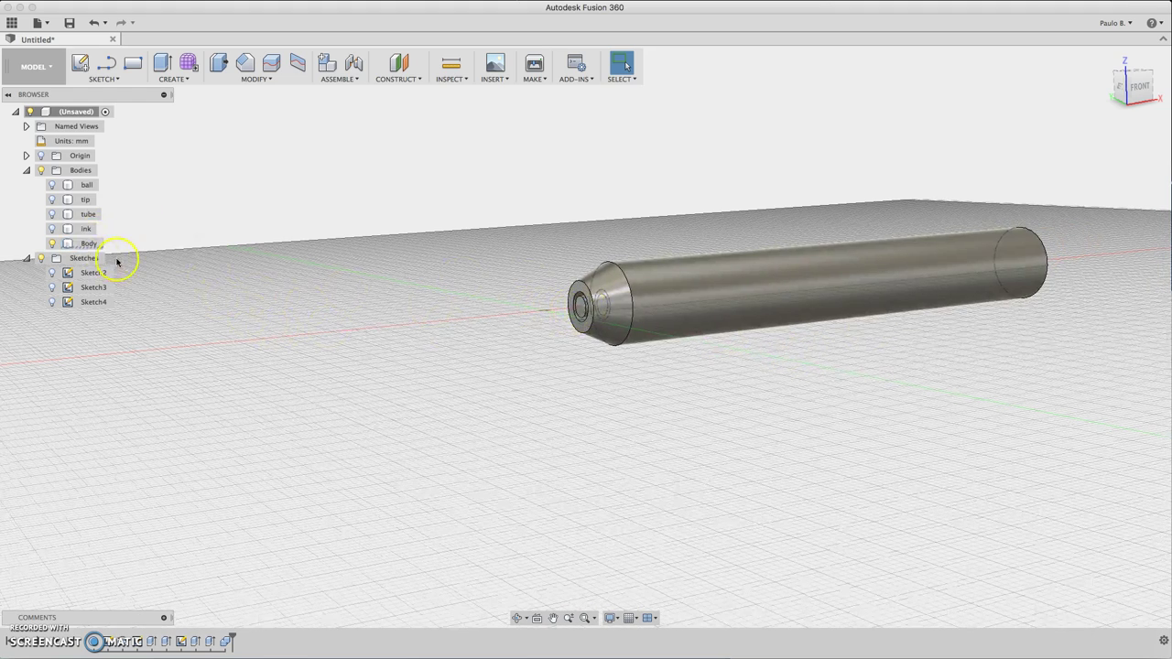
right_click(87, 244)
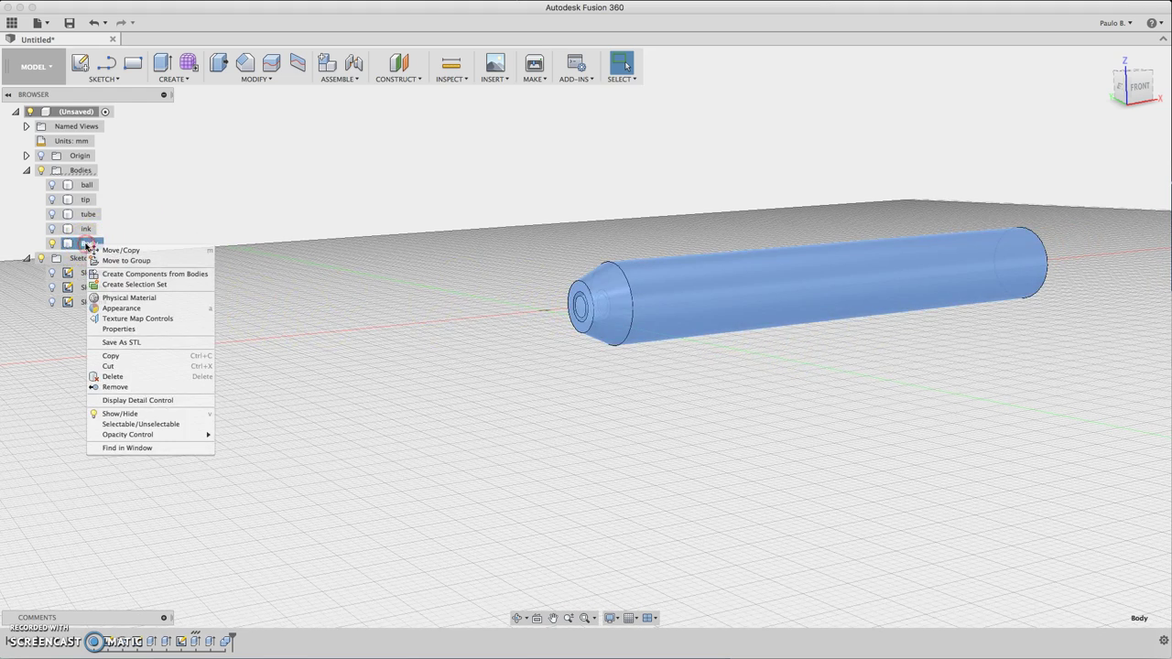
click(116, 388)
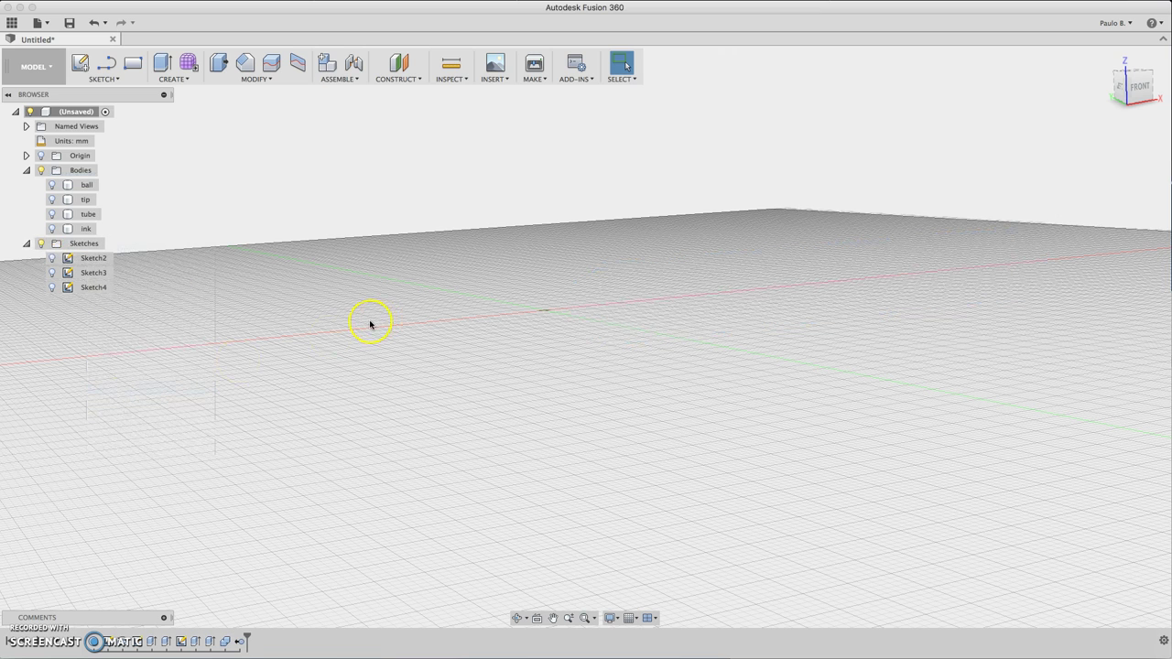
key(super+z)
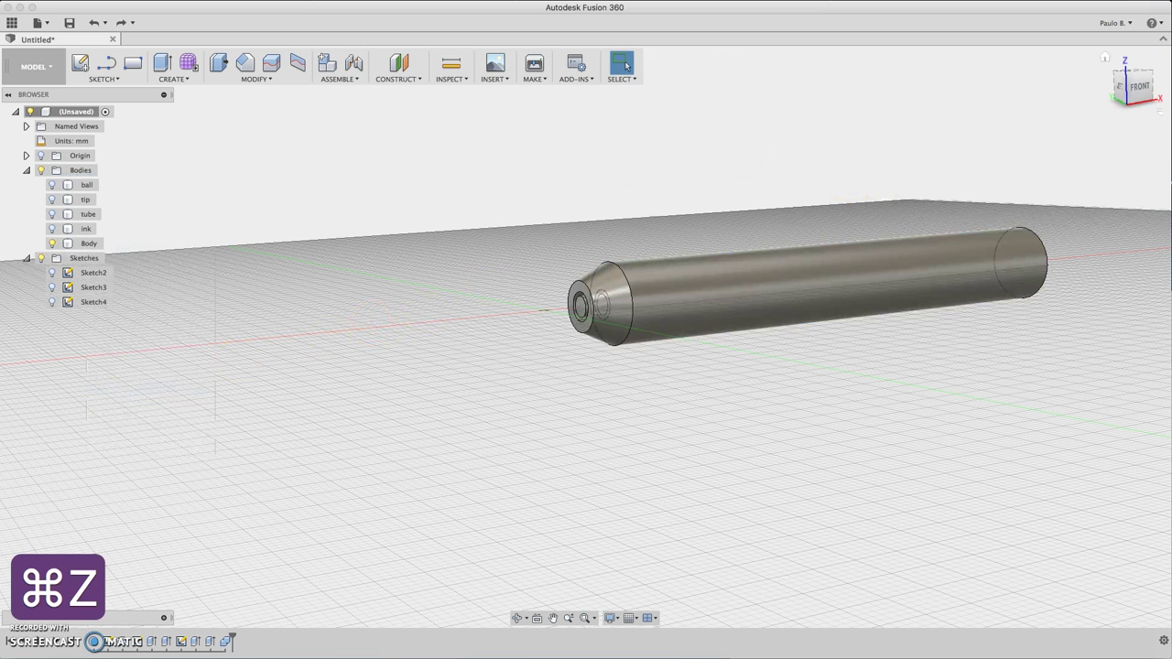
- Start a sketch with the Circle tool on the flat rear end face of the pen barrel
click(1127, 92)
shift+middle_drag(607, 324, 585, 336)
drag(1136, 92, 950, 120)
click(1132, 87)
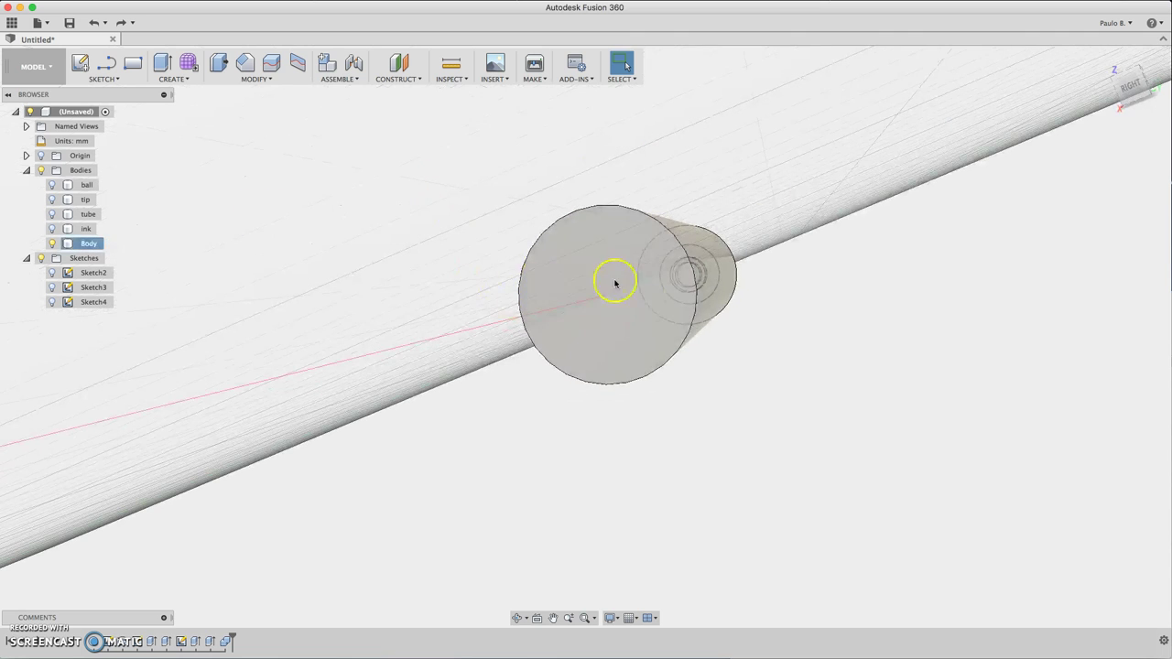
key(c)
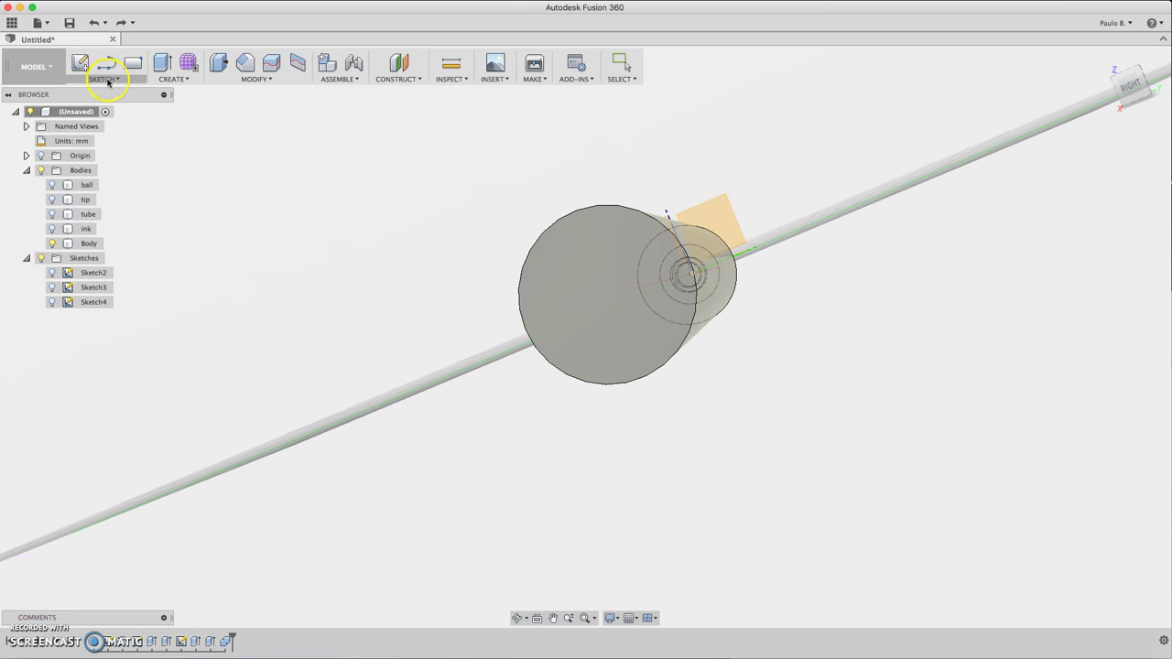
click(80, 62)
click(586, 283)
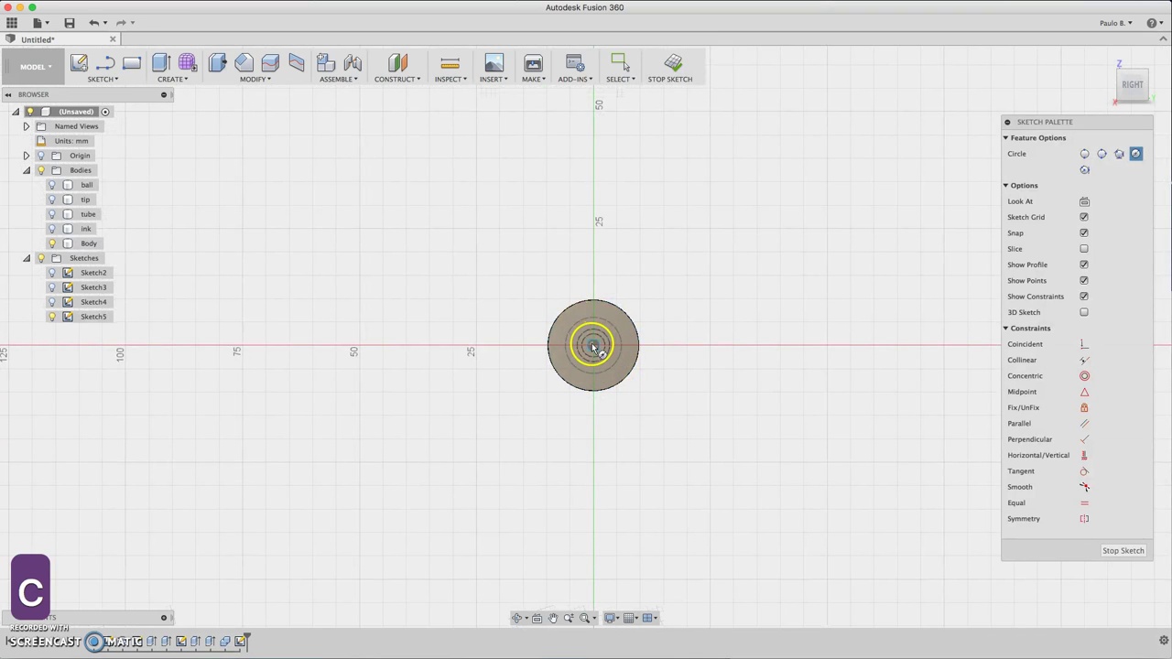
click(638, 355)
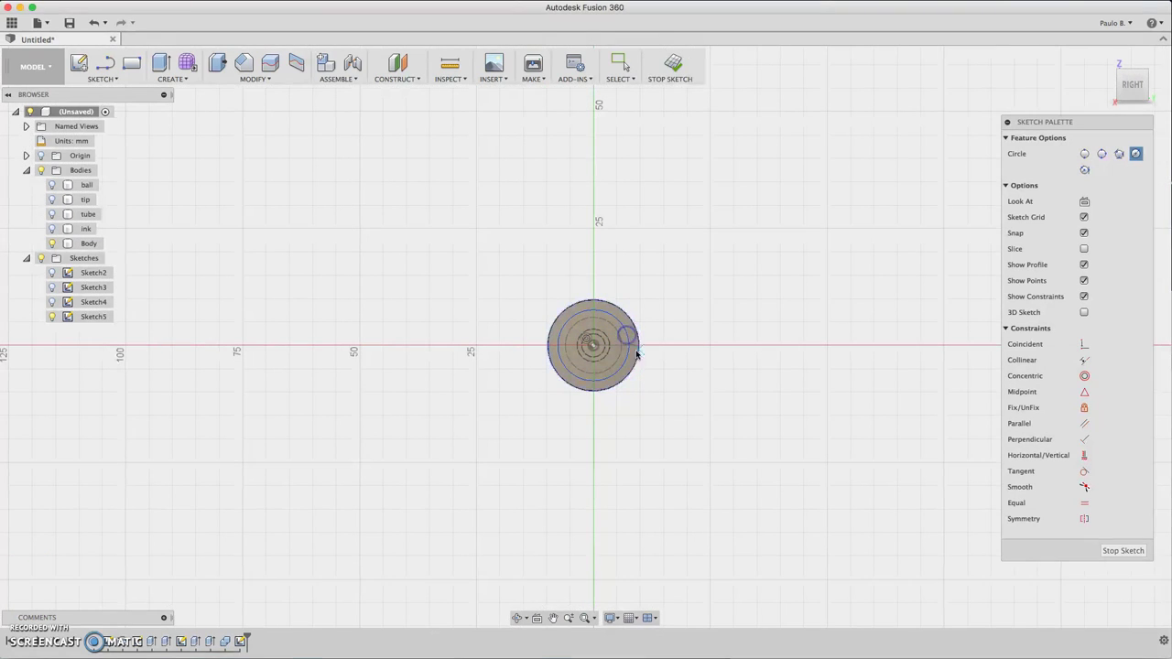
click(1139, 85)
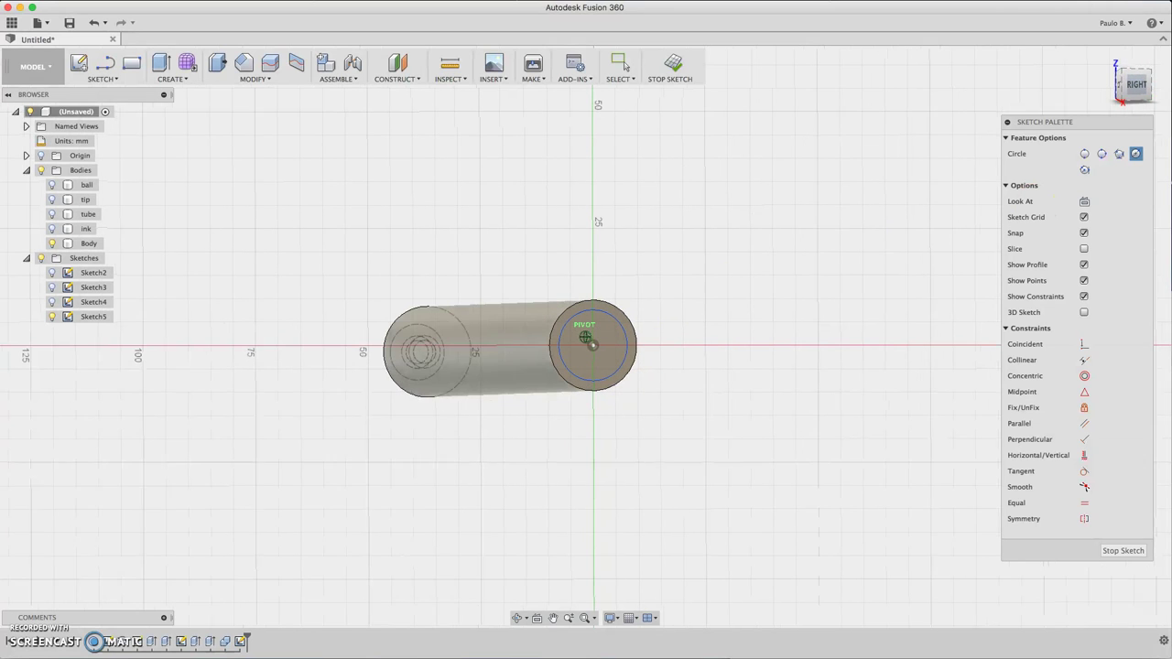
key(super+z)
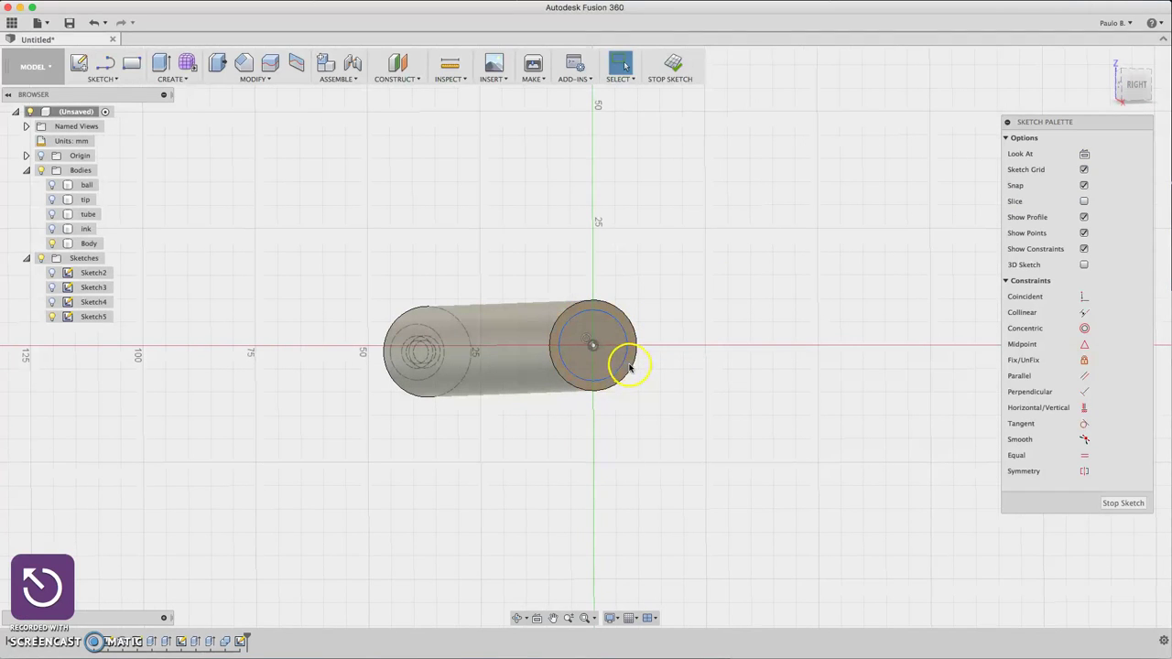
- Draw a circle centred on the barrel's rear end face, inside its outer edge, enclosing about 147 mm²
key(c)
click(593, 346)
click(624, 346)
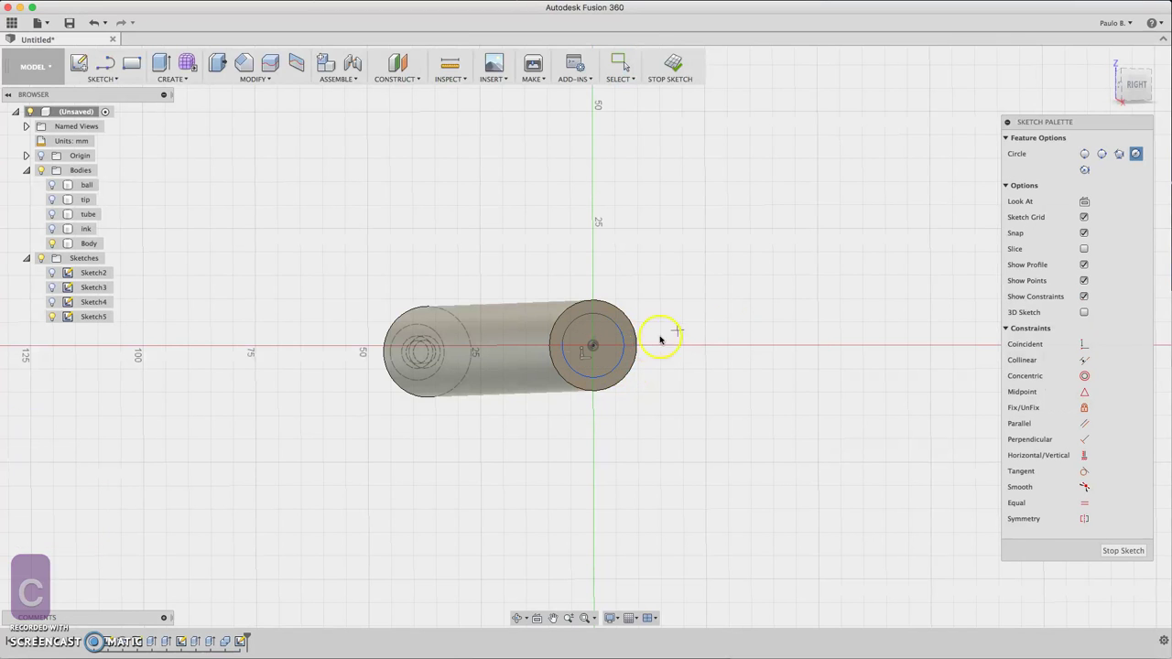
- Extrude the inner circle on the barrel's rear face as a cut with a distance of -130 mm
key(e)
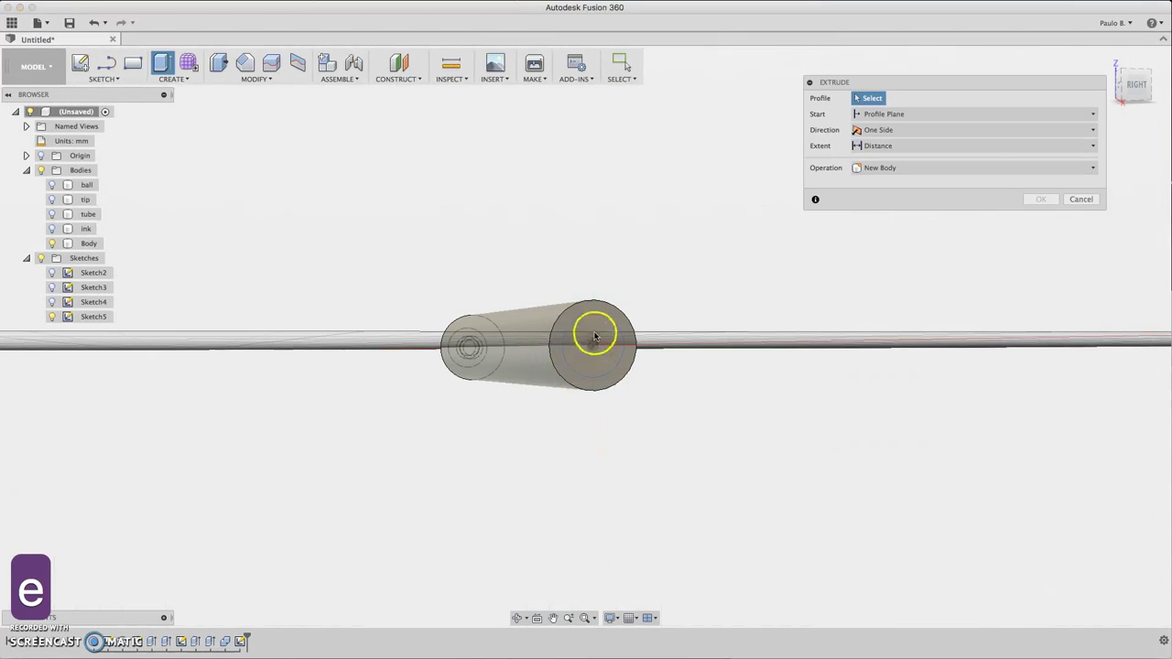
click(593, 335)
drag(556, 343, 477, 345)
drag(1130, 88, 1154, 87)
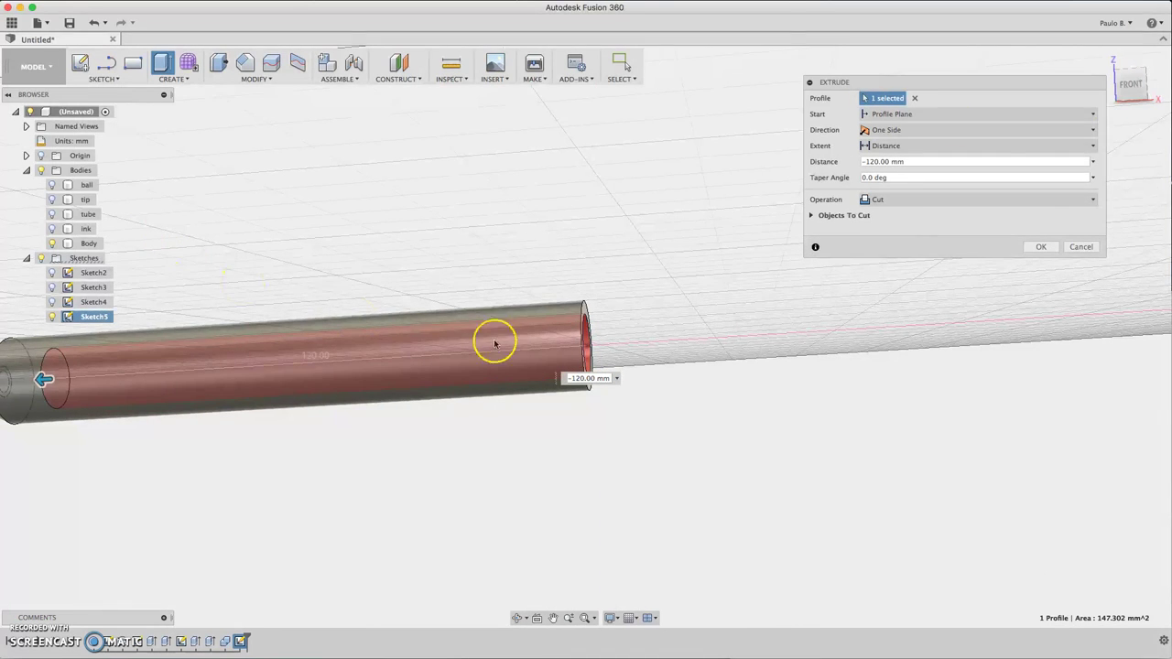
click(554, 619)
drag(301, 354, 611, 405)
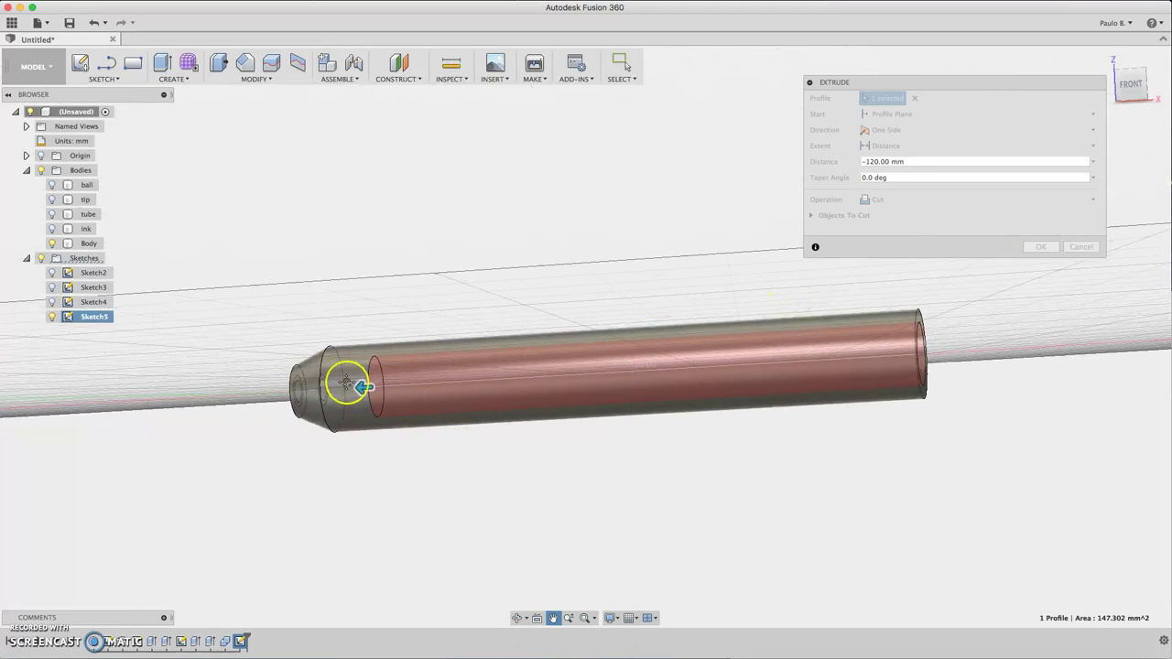
key(Escape)
drag(377, 382, 320, 388)
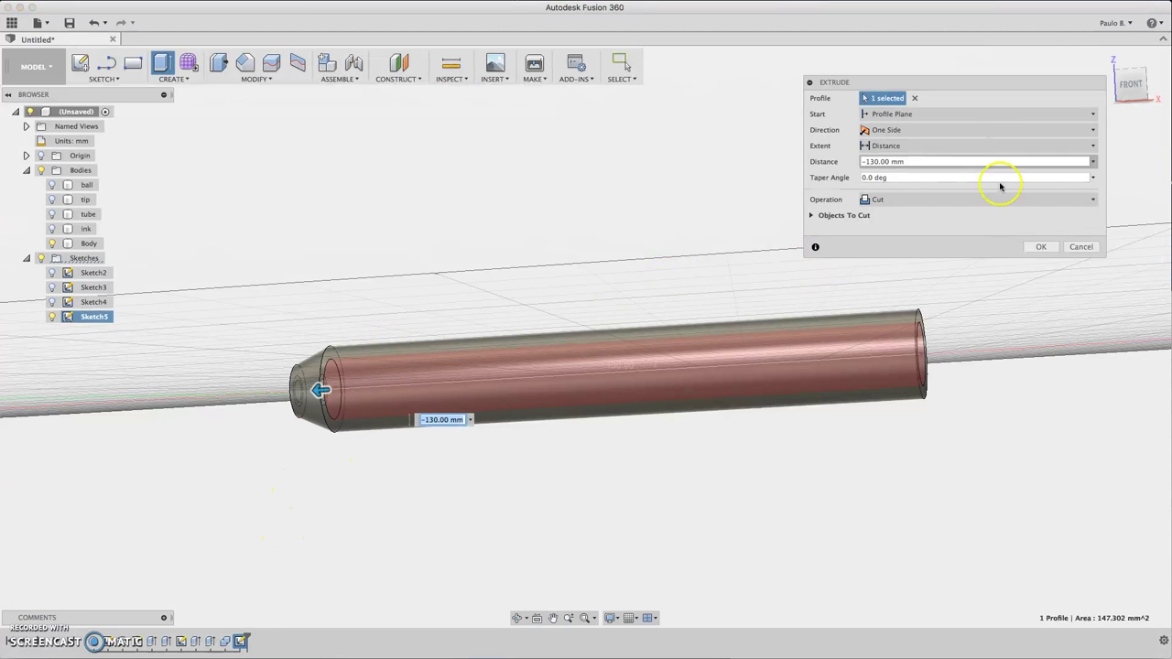
- Set the bore cut's distance to -133 mm so it reaches into the tapered nose, and confirm the extrusion
click(1132, 84)
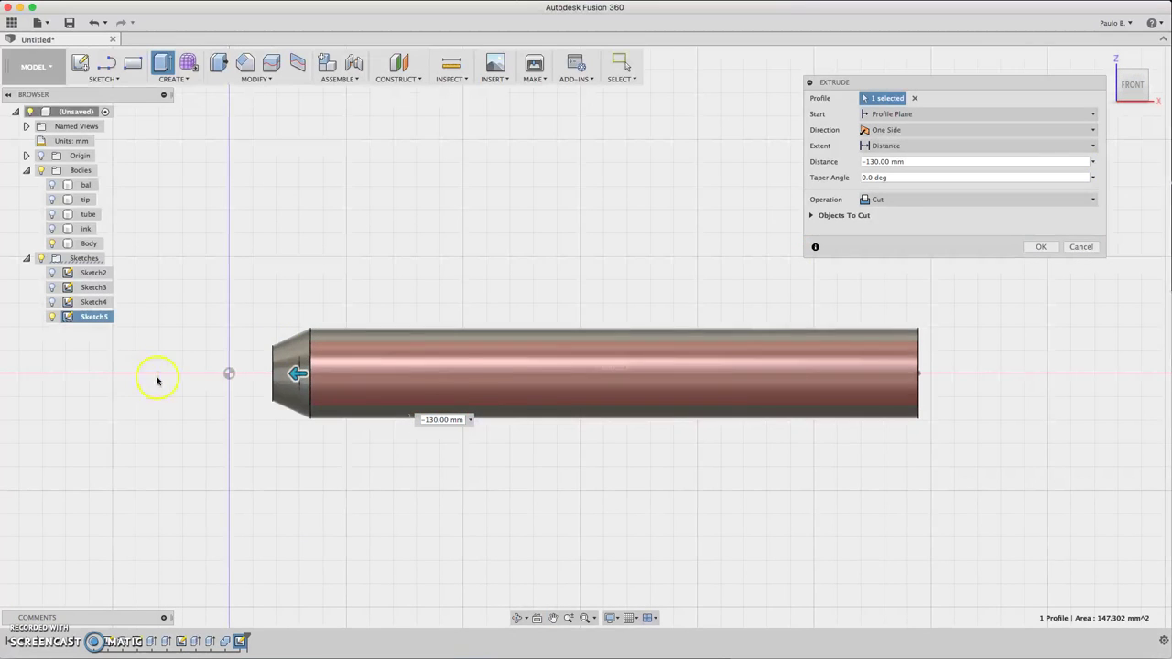
mouse_move(306, 370)
mouse_down()
mouse_move(280, 374)
mouse_move(292, 374)
mouse_up()
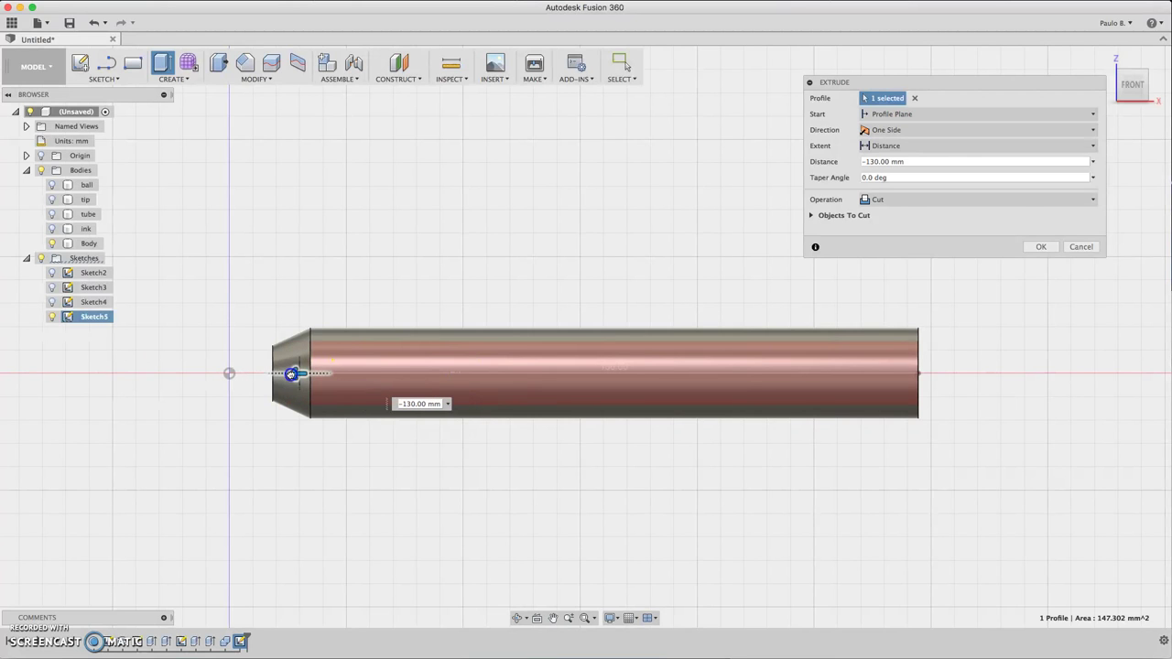
click(417, 403)
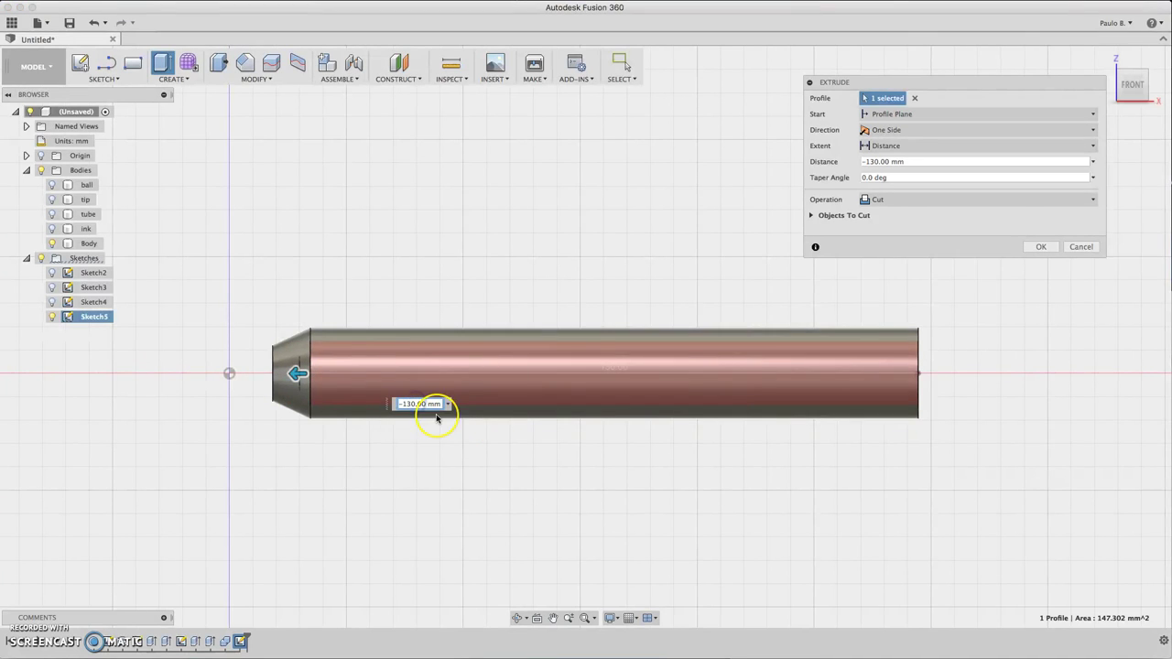
scroll(437, 417, down, 5)
key(BackSpace)
text(3)
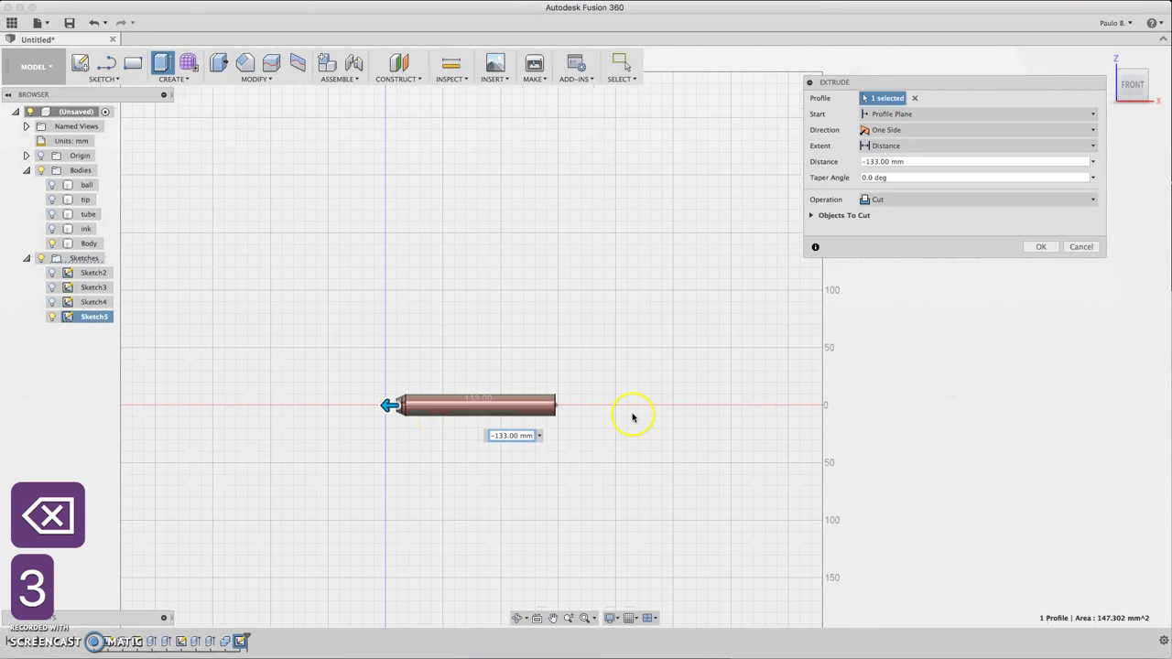
scroll(389, 407, up, 8)
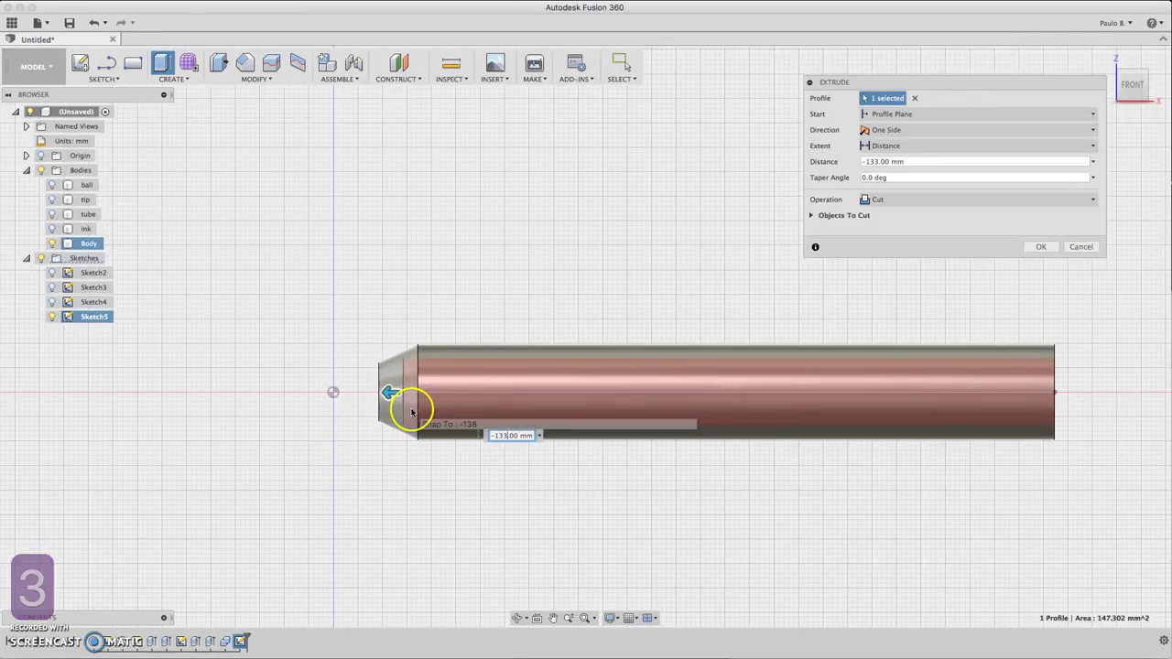
click(1042, 249)
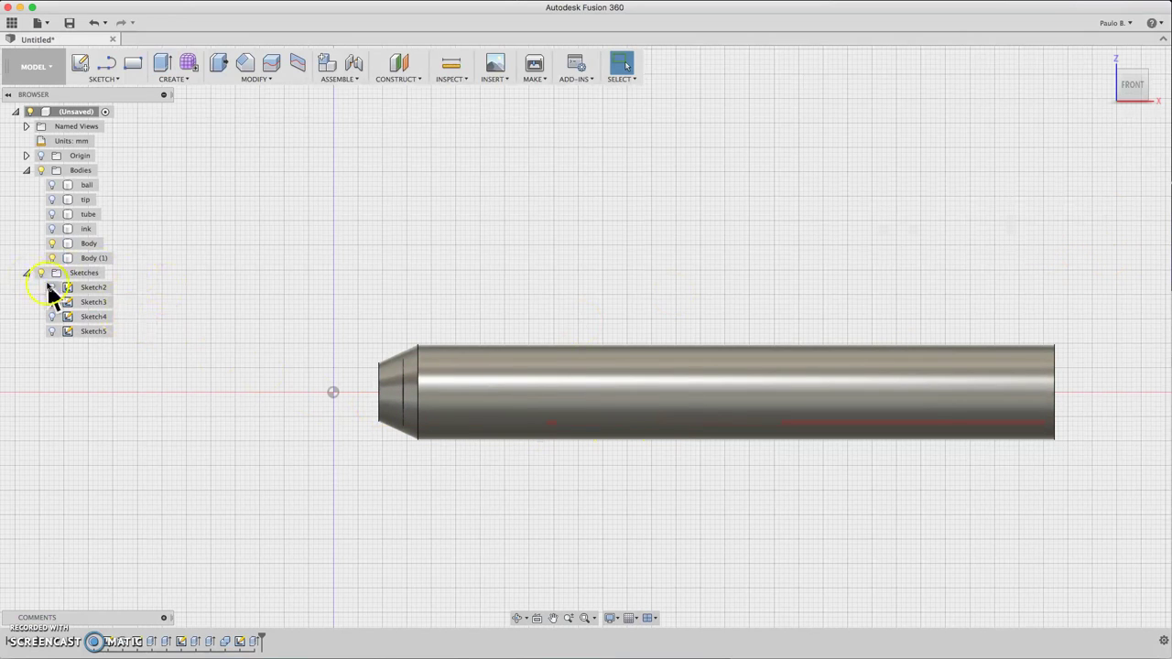
- Remove the separate body named Body inside the barrel's front opening, keeping Body (1)
mouse_move(1102, 97)
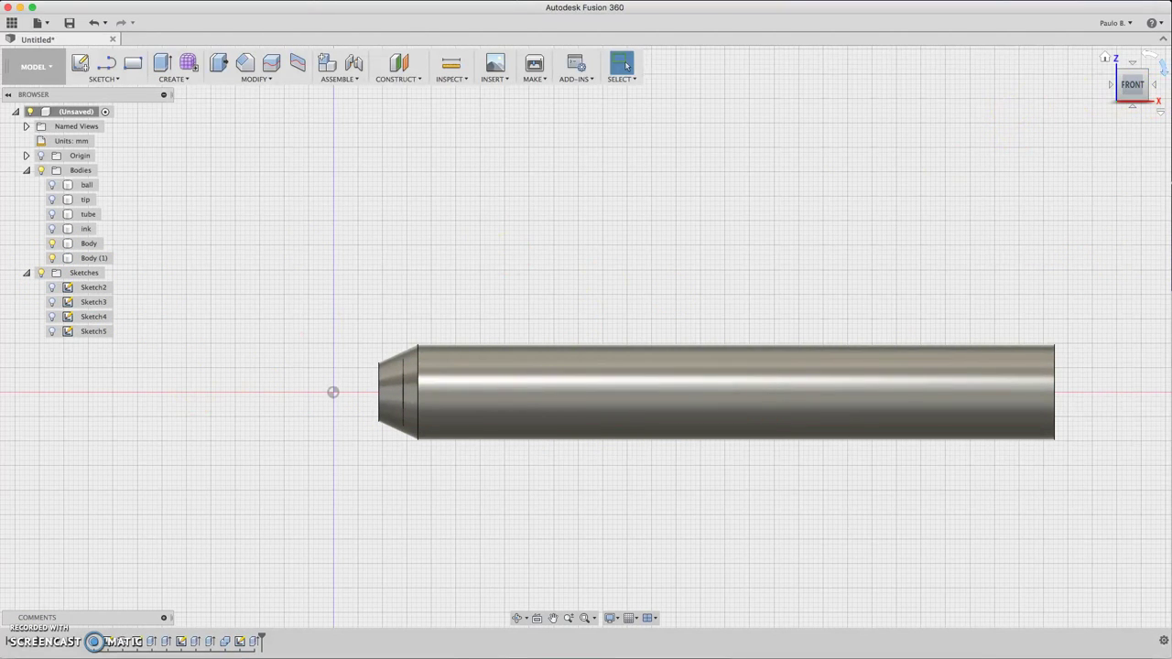
drag(1136, 84, 1163, 89)
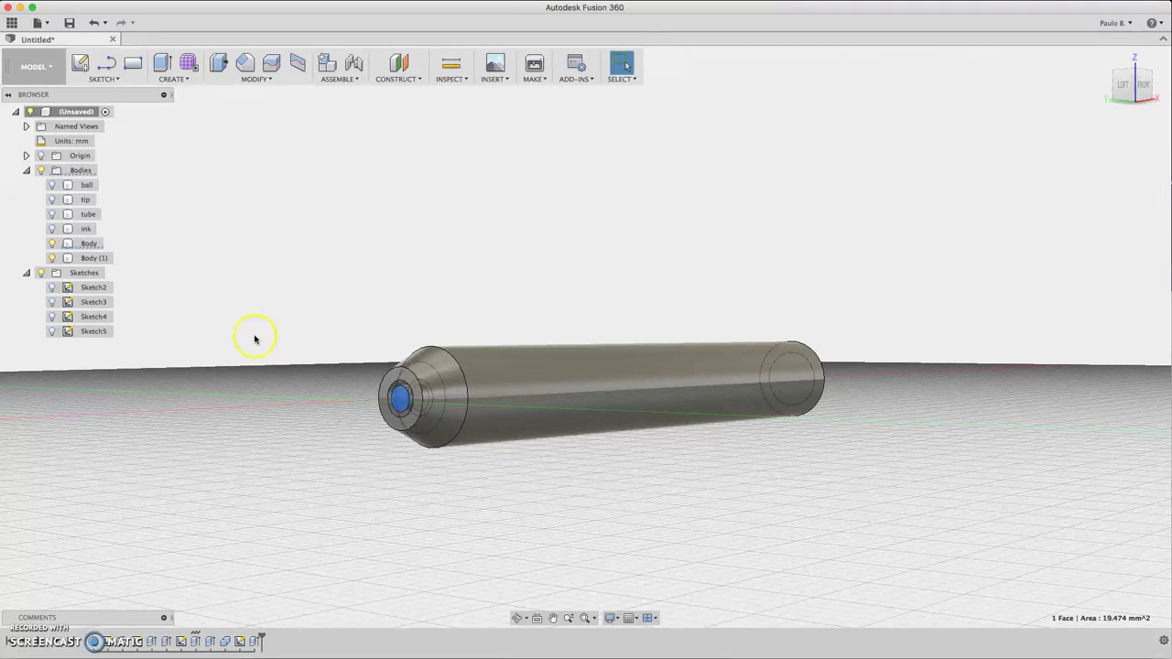
right_click(95, 244)
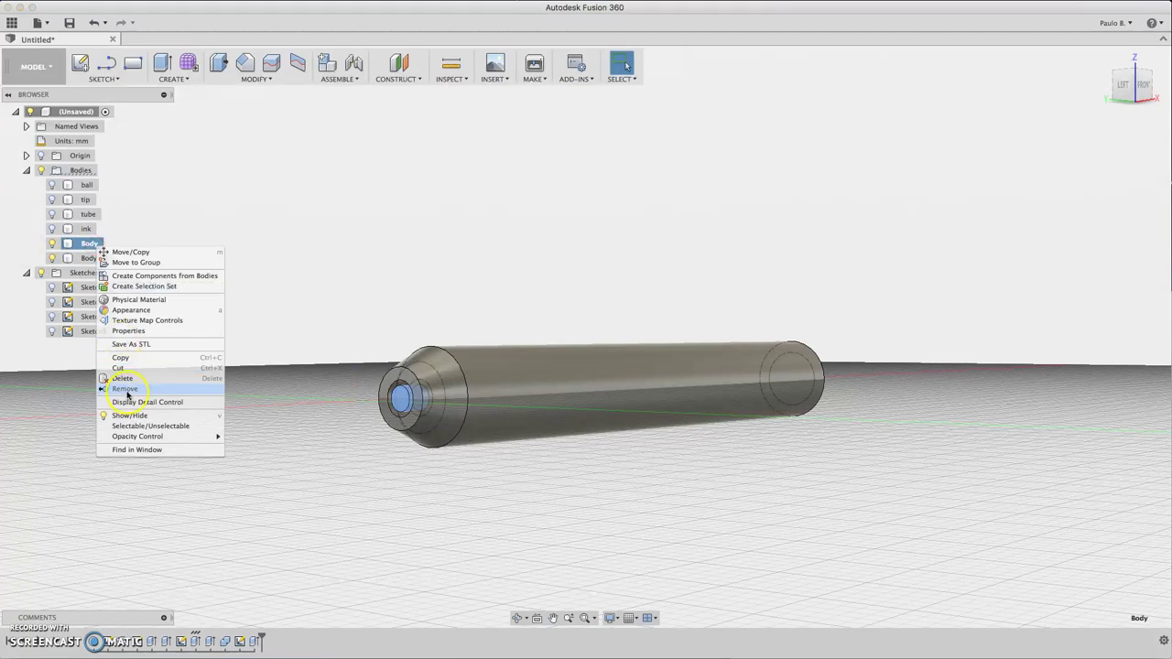
click(128, 390)
- Start a sketch on the ring-shaped rear end face of the hollow barrel
drag(1115, 84, 1121, 86)
shift+middle_drag(1121, 85, 806, 66)
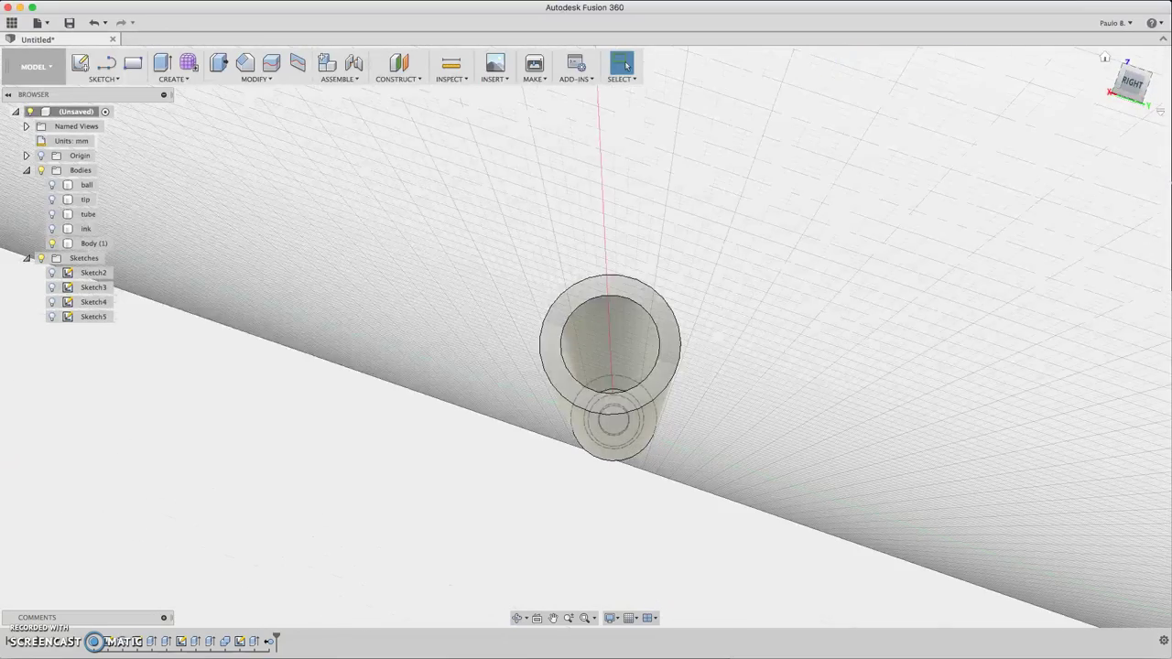
click(1132, 84)
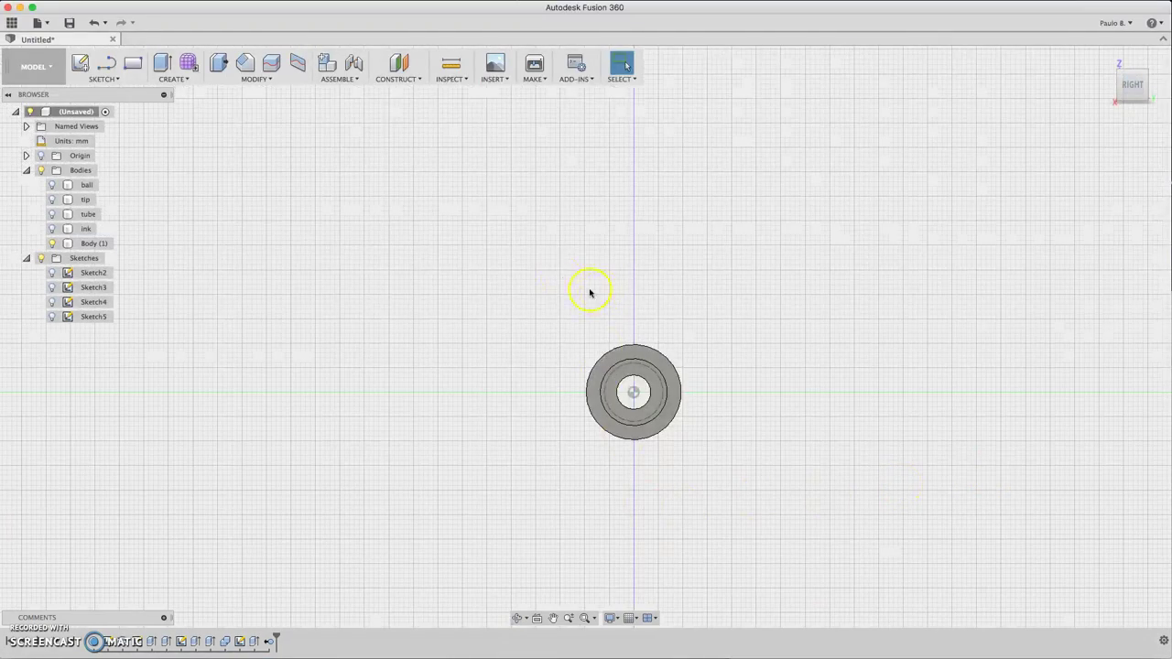
click(80, 63)
click(616, 357)
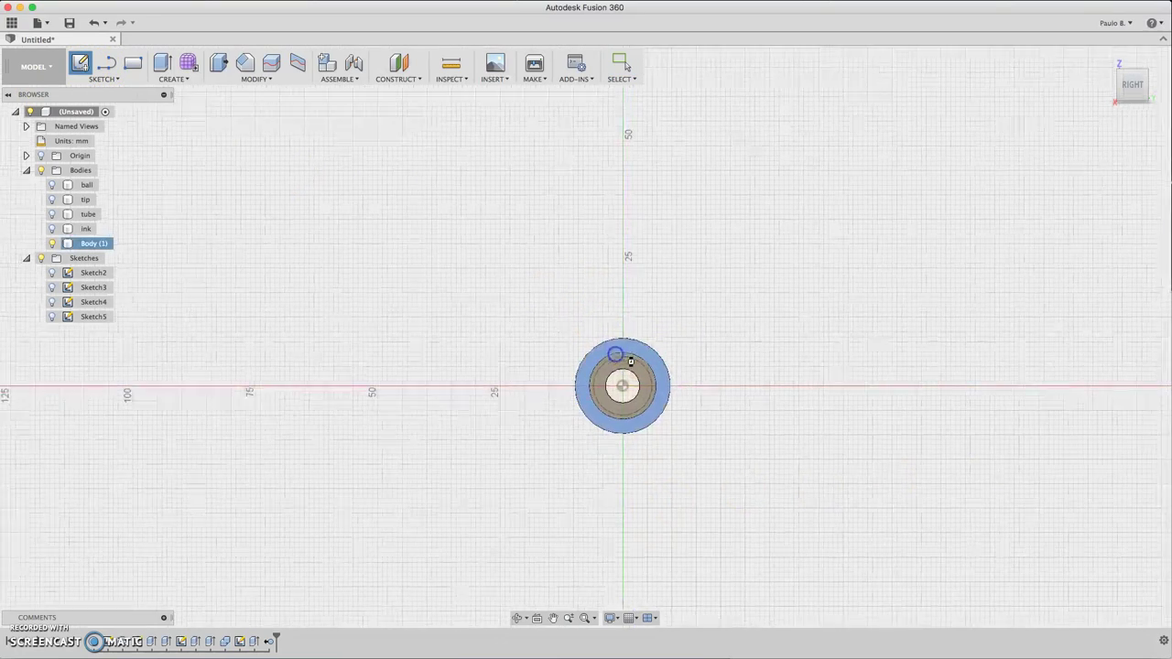
click(170, 80)
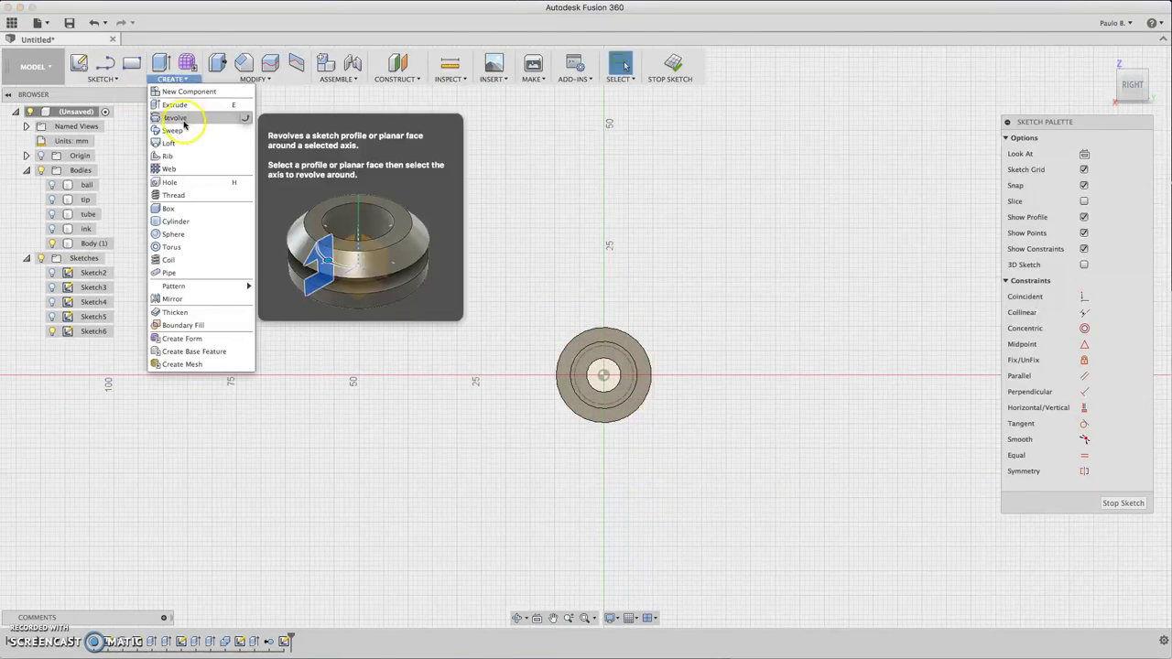
click(99, 79)
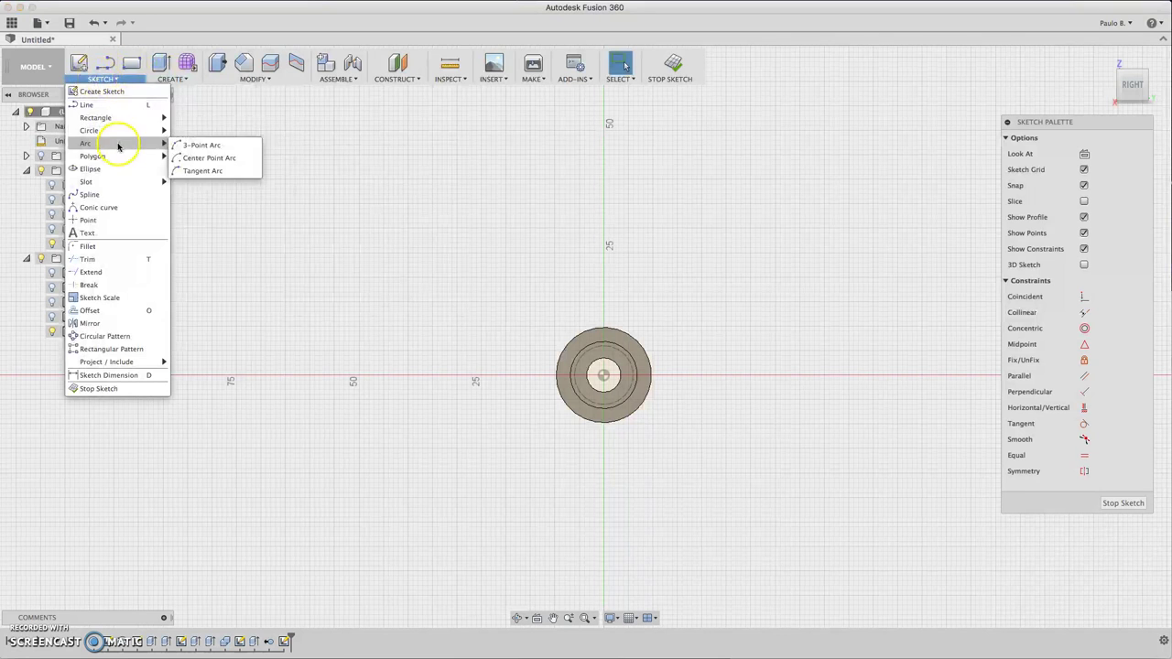
mouse_move(151, 156)
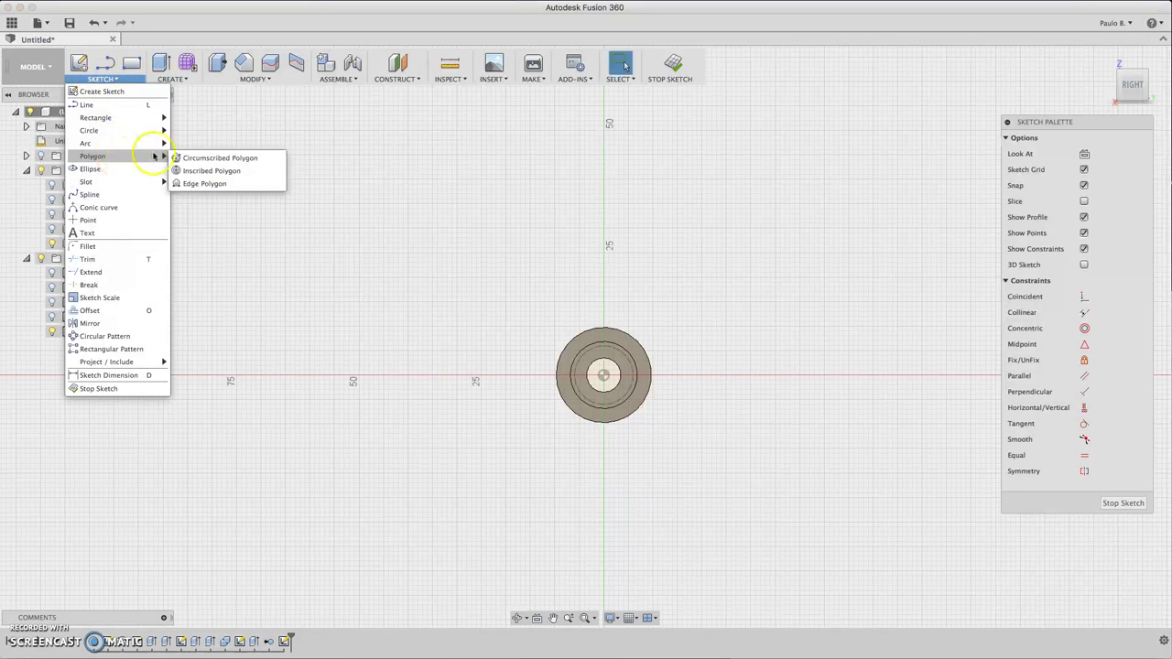
click(235, 161)
click(602, 375)
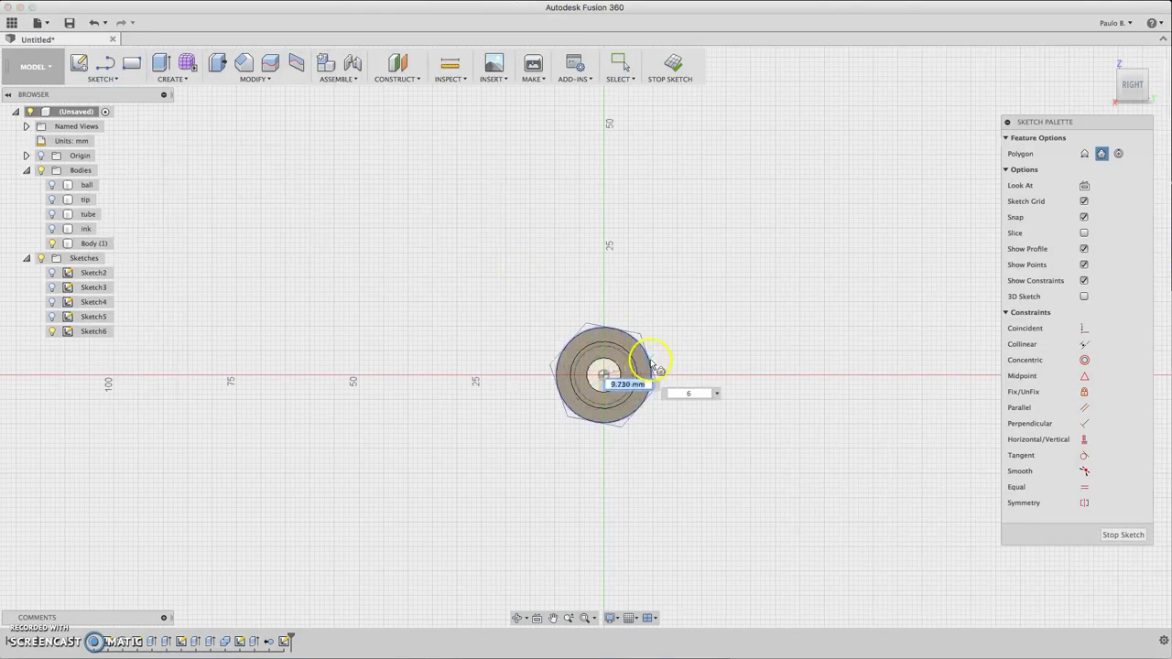
scroll(647, 370, up, 5)
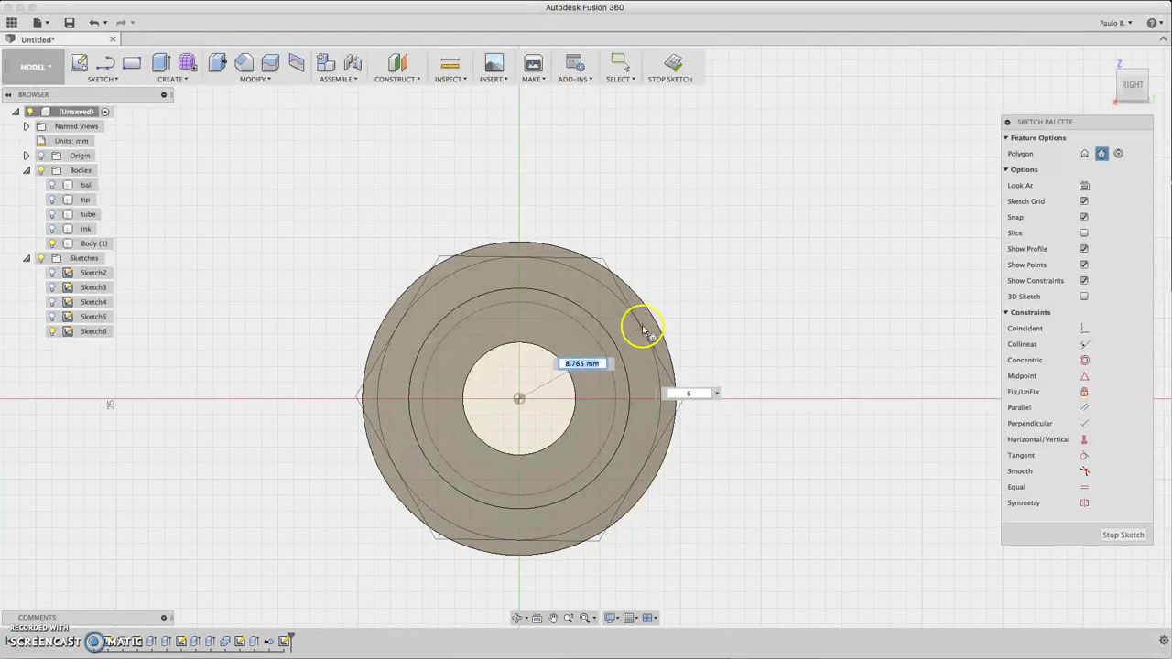
click(666, 398)
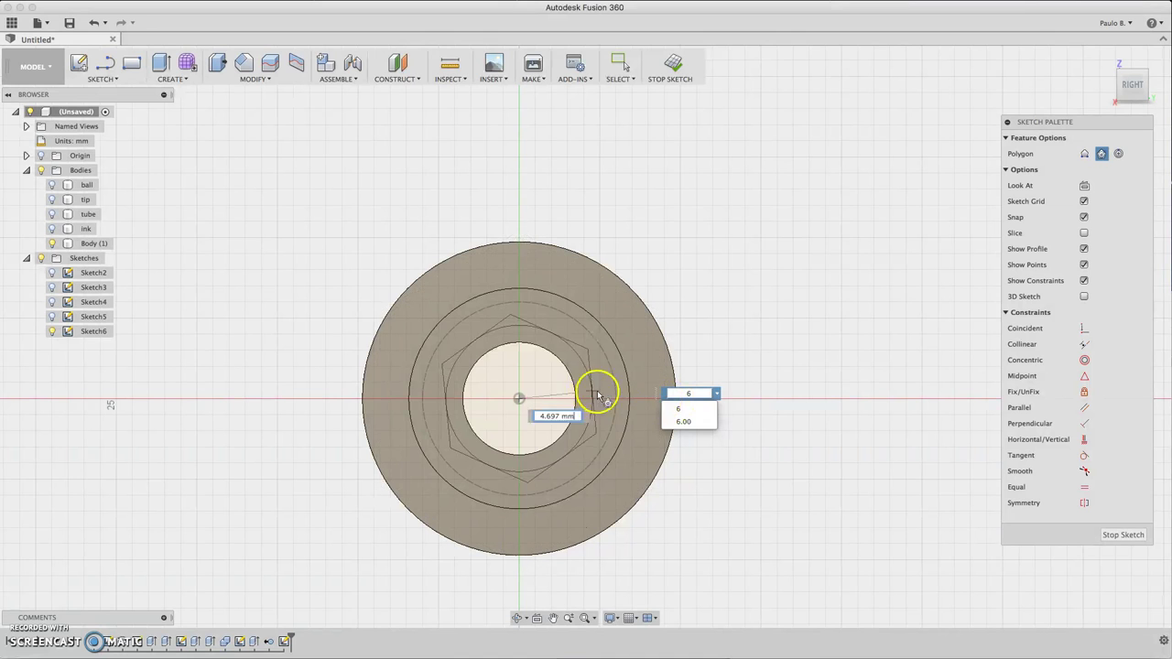
key(Escape)
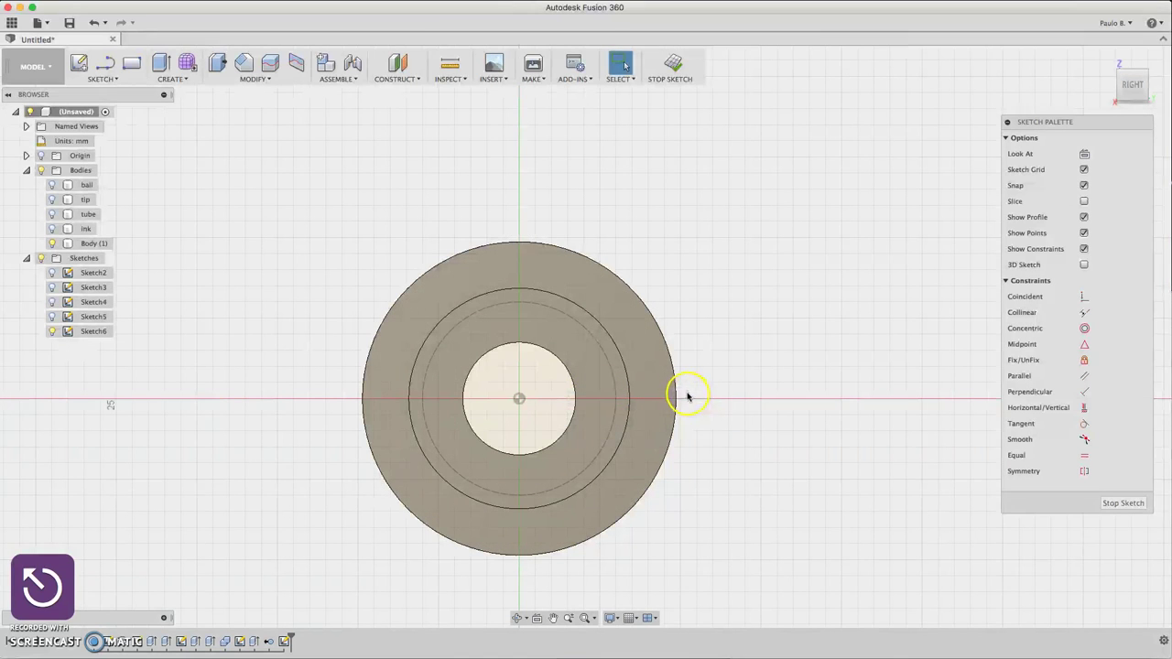
- Draw a six-sided circumscribed polygon centred on the barrel's axis with a 9 mm radius and two vertical sides
click(108, 79)
mouse_move(128, 156)
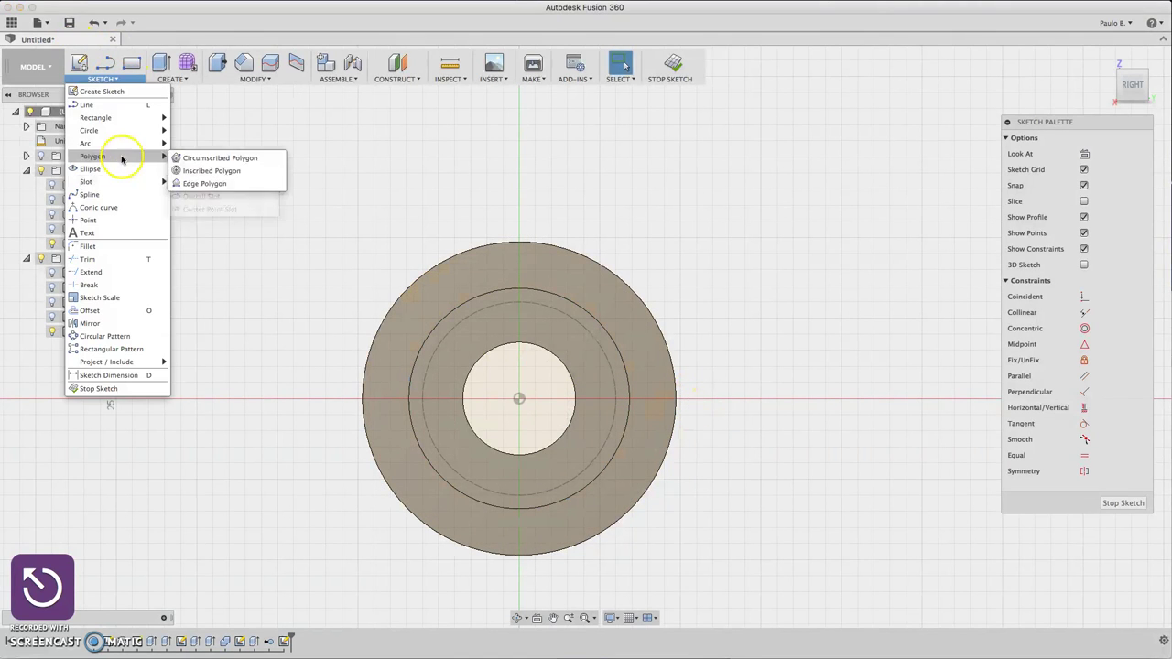
click(189, 162)
click(520, 399)
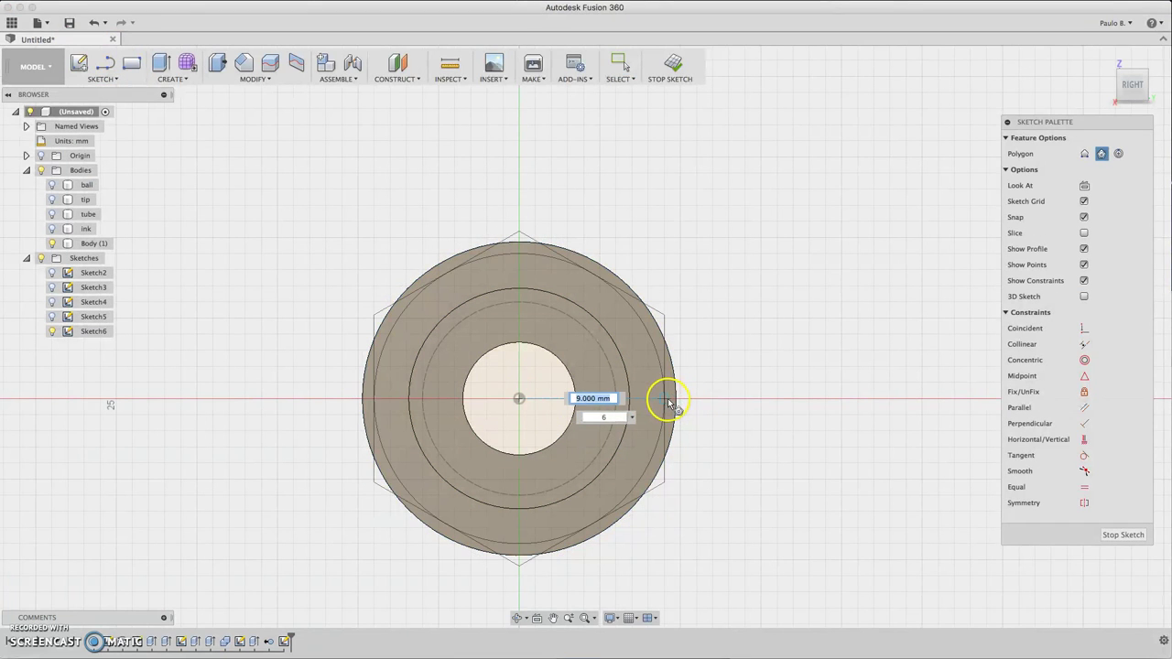
click(668, 400)
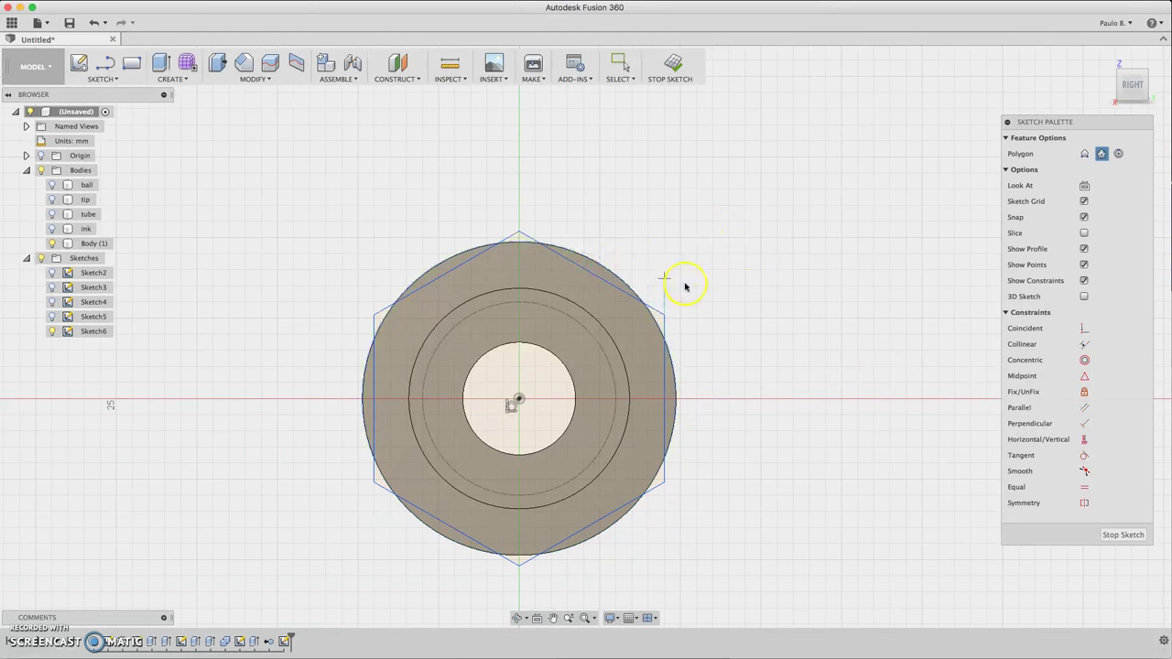
key(e)
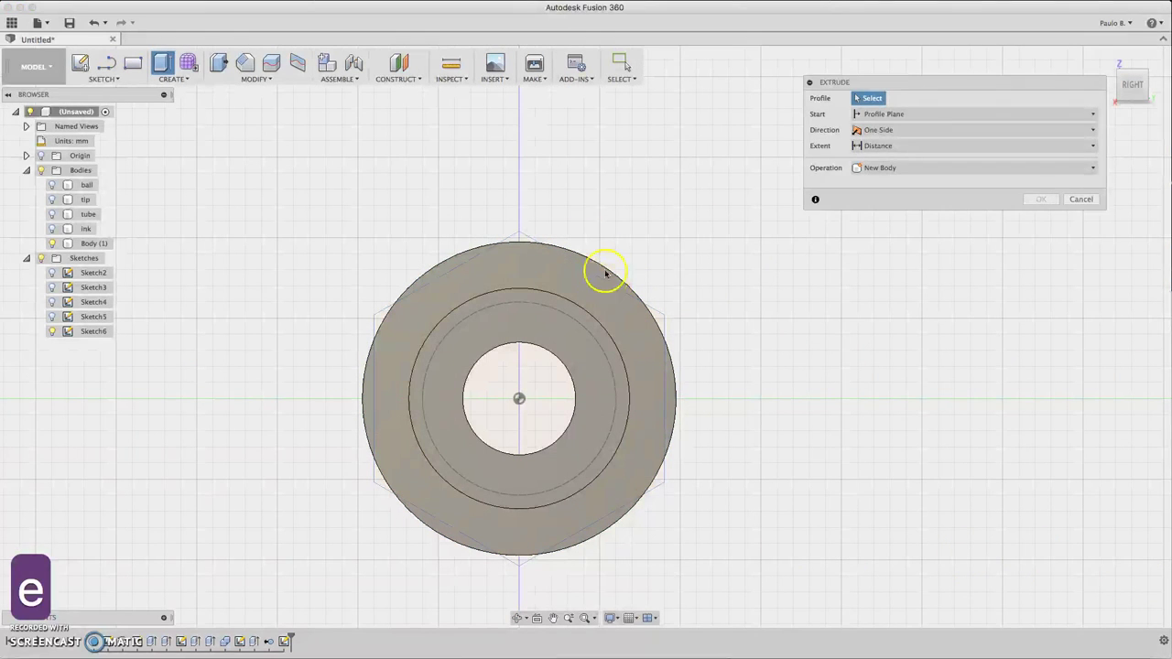
click(436, 270)
click(366, 413)
click(437, 531)
click(587, 536)
click(672, 499)
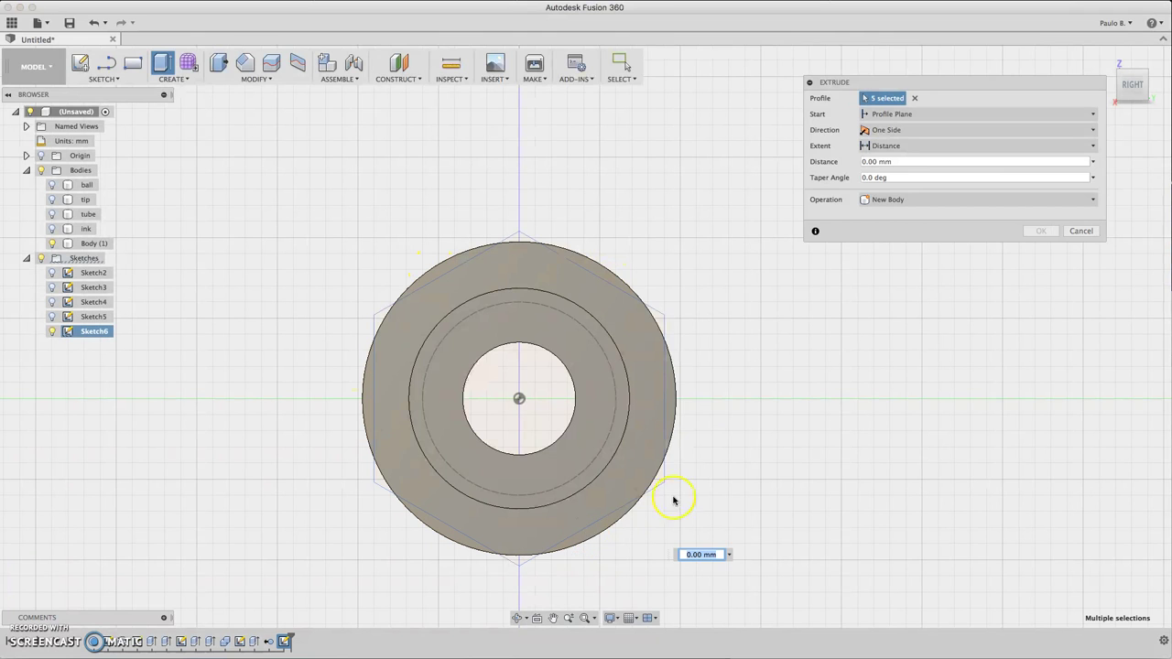
click(671, 406)
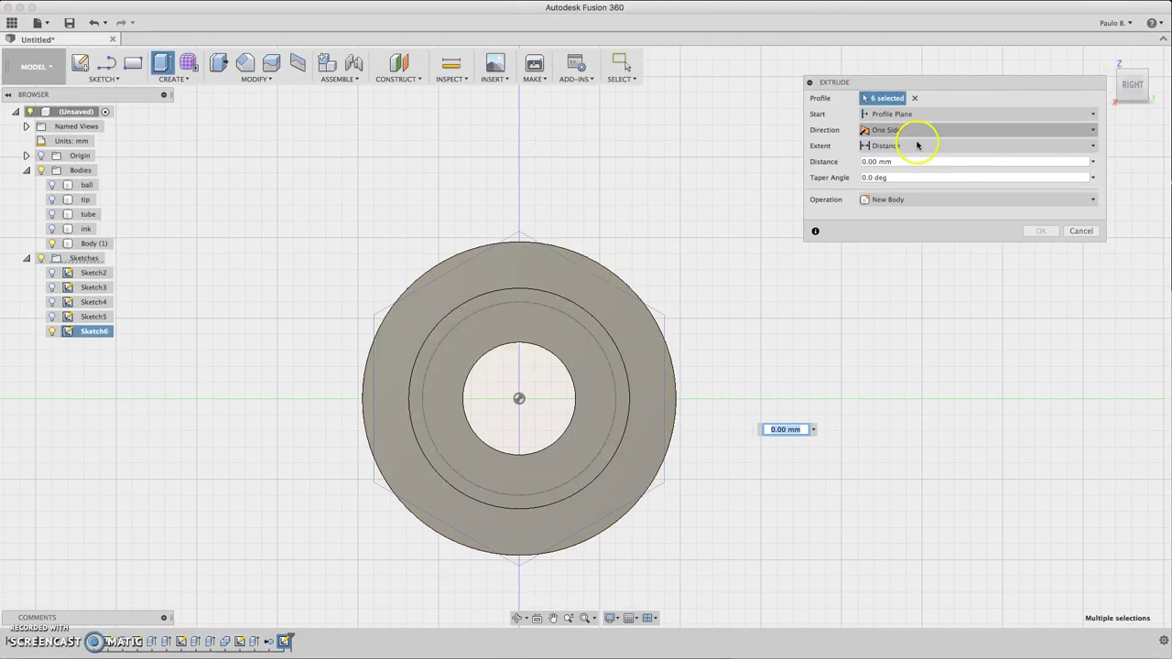
drag(1133, 84, 1124, 90)
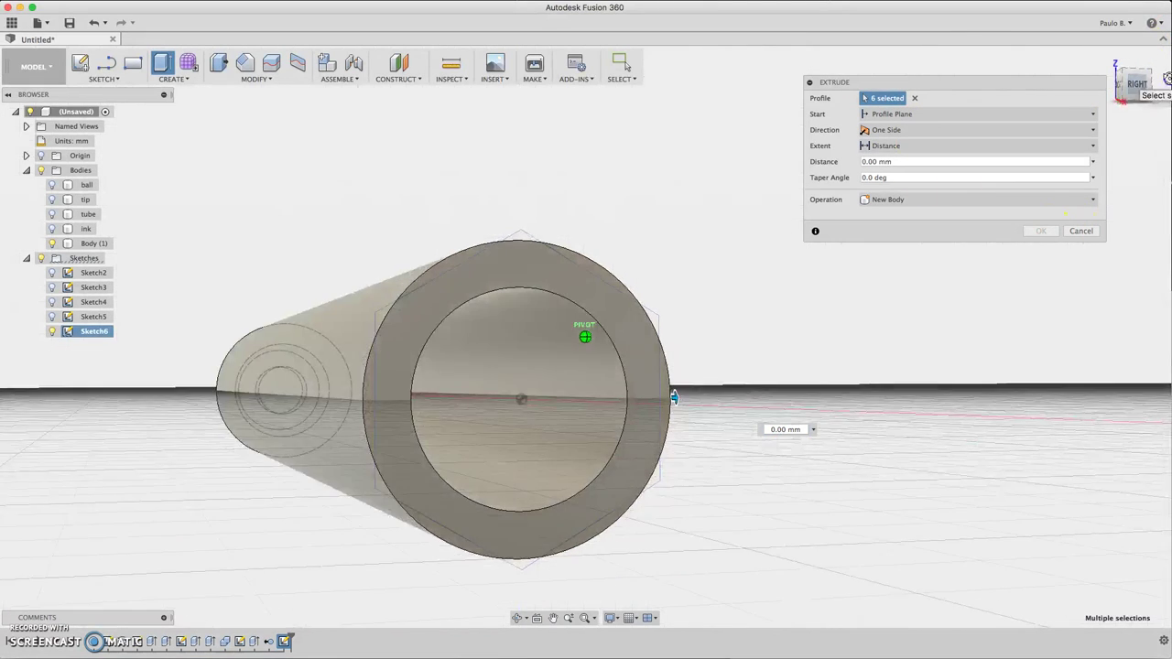
- Cut away the six edge segments outside the hexagon along the whole barrel by extruding them with extent All
key(e)
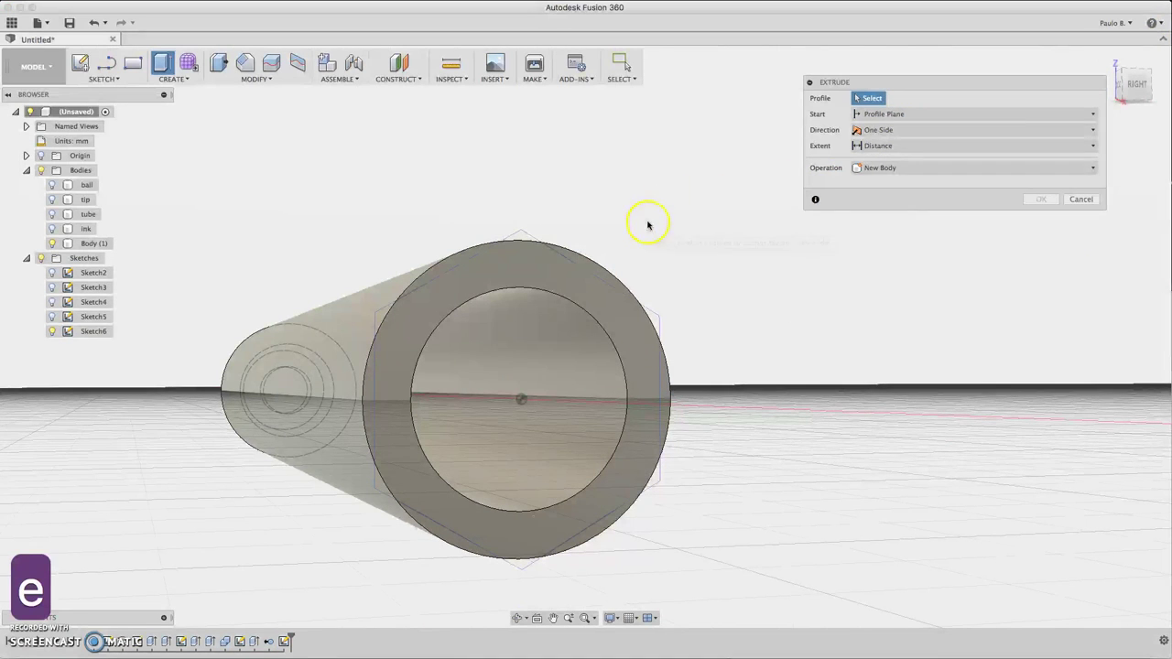
click(451, 266)
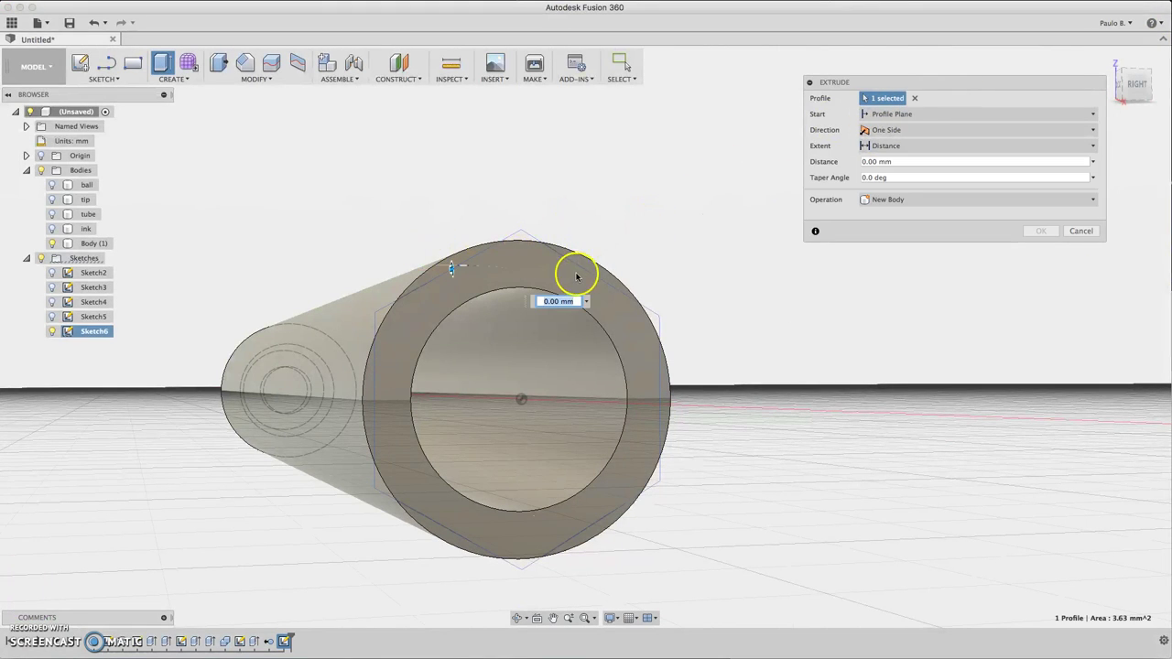
click(666, 392)
click(432, 544)
click(445, 537)
click(403, 370)
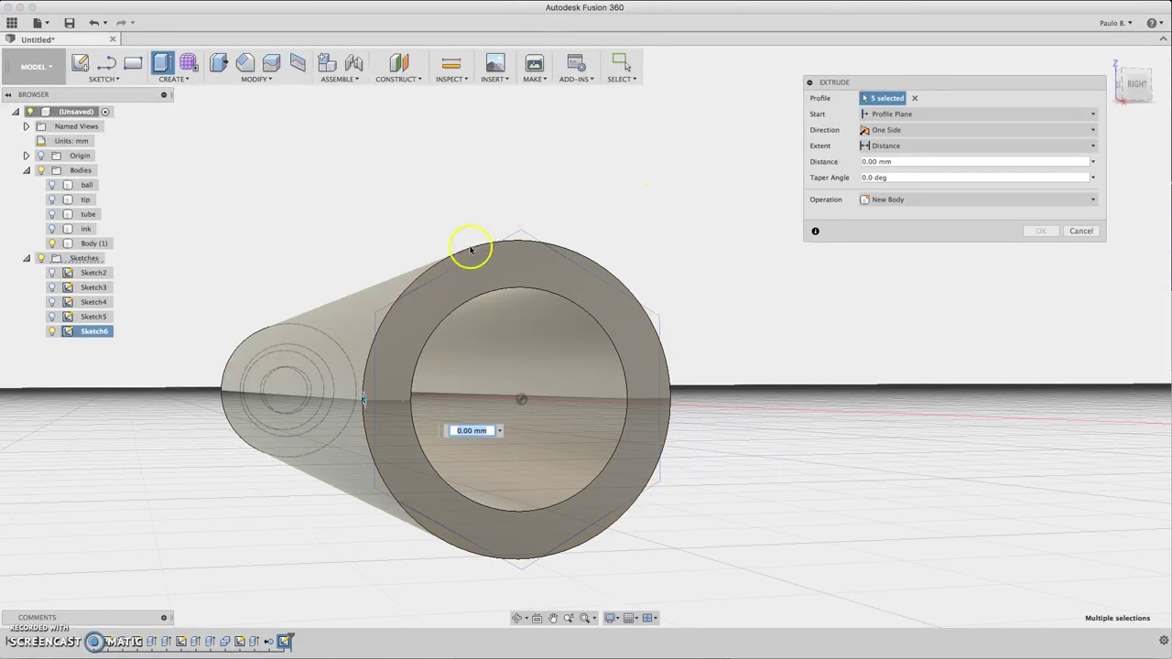
click(576, 275)
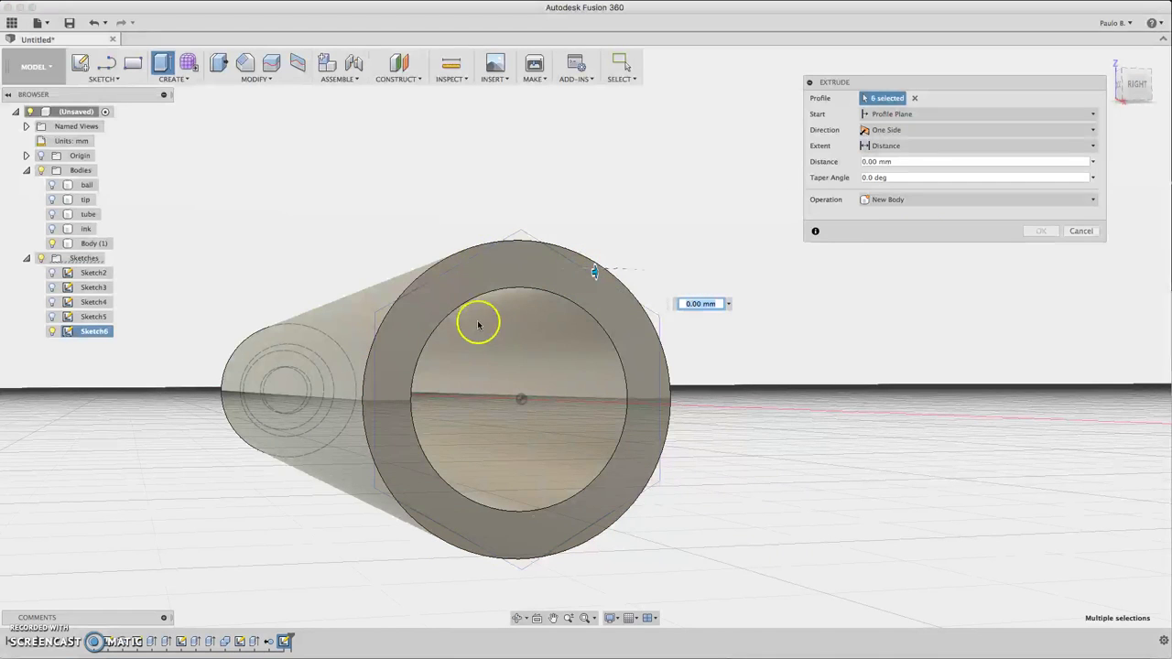
drag(594, 272, 265, 311)
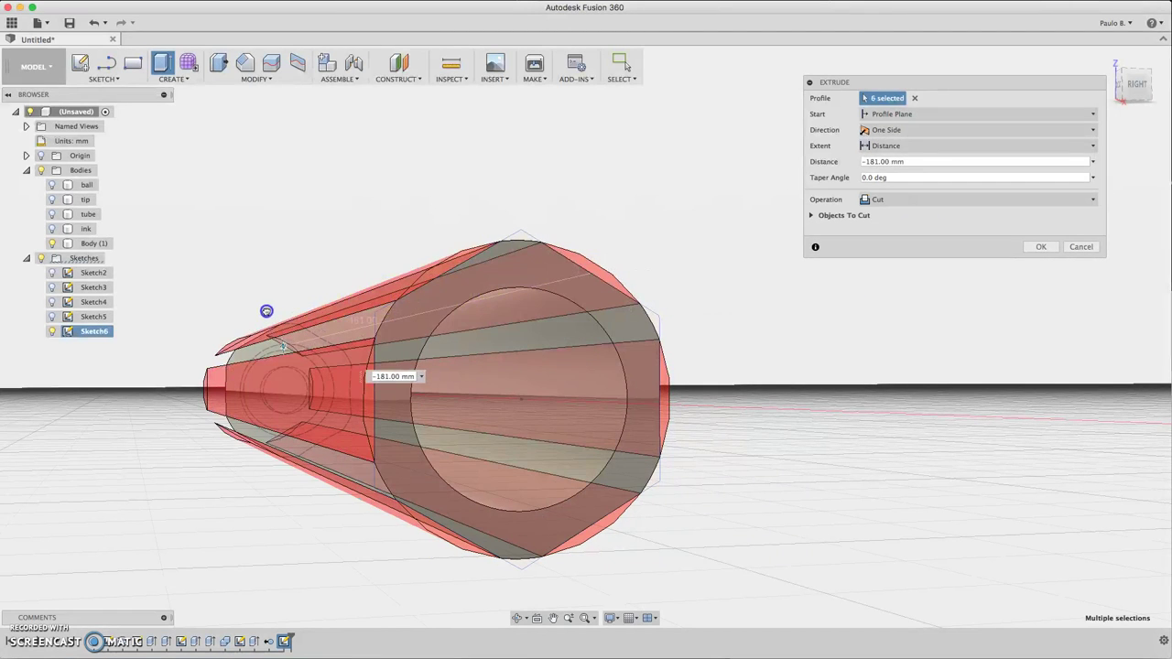
click(896, 145)
click(902, 189)
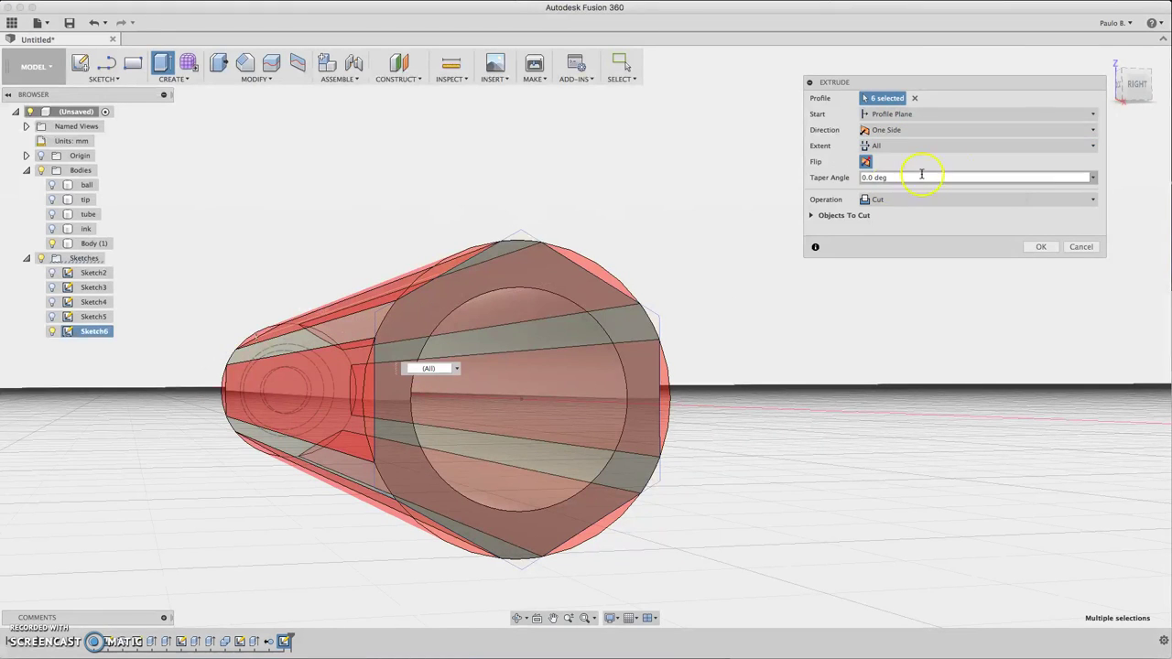
mouse_move(1136, 82)
mouse_down()
mouse_move(1169, 79)
mouse_move(1154, 84)
mouse_up()
click(1042, 248)
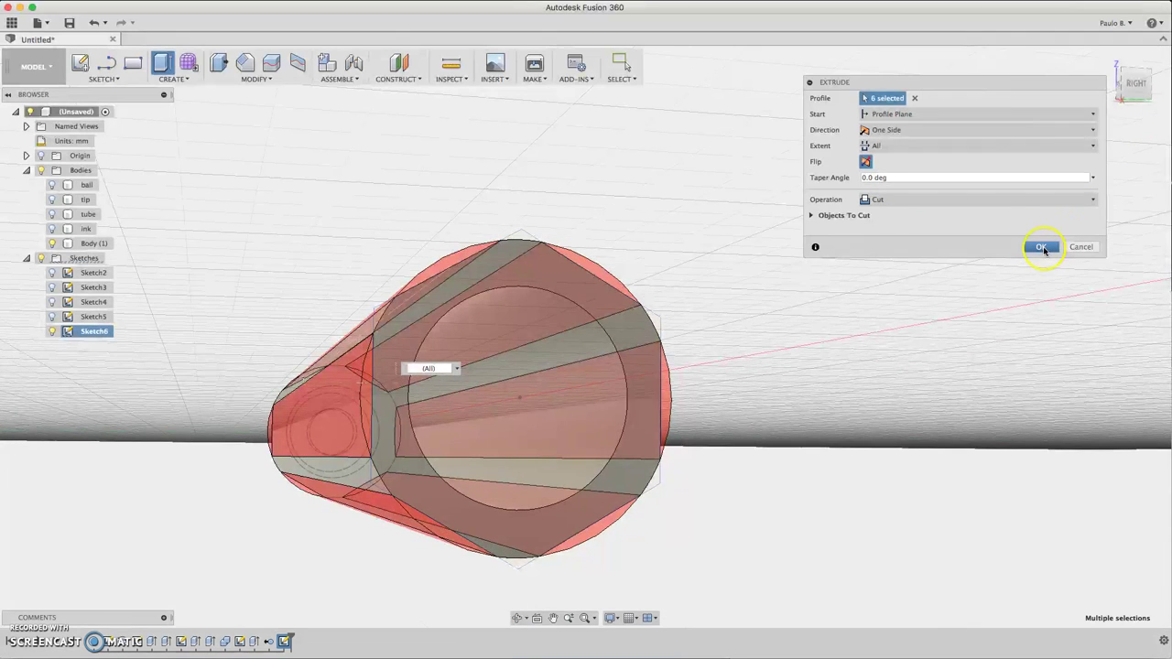
- Examine the hexagonal barrel from the rear and the side, and highlight Body (1) to check its overall shape
click(321, 418)
scroll(327, 419, up, 3)
scroll(327, 422, down, 8)
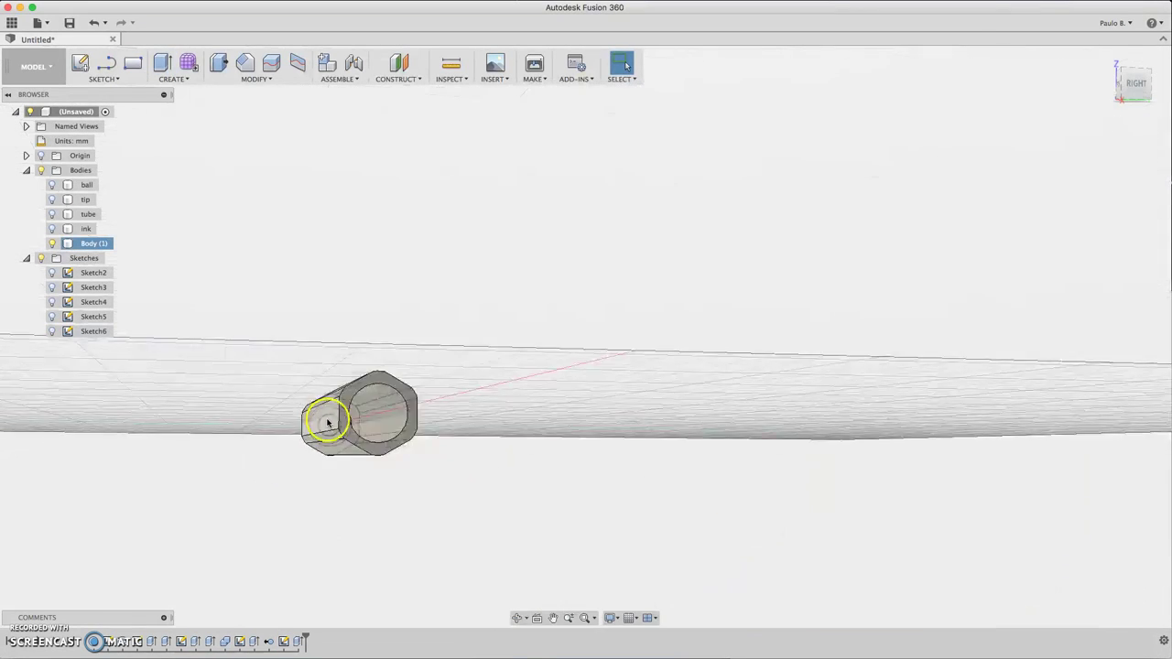
scroll(327, 422, down, 4)
click(1013, 221)
mouse_move(1134, 87)
mouse_down()
mouse_move(1170, 89)
mouse_move(1081, 86)
mouse_up()
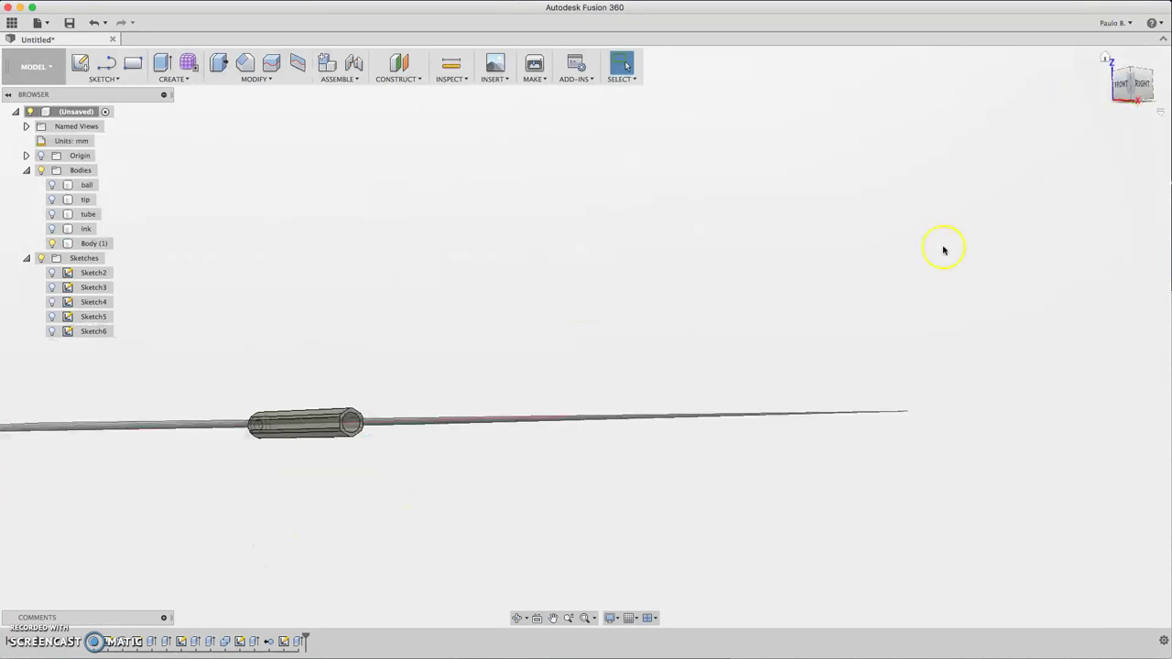
click(269, 418)
scroll(345, 420, up, 3)
scroll(358, 421, up, 2)
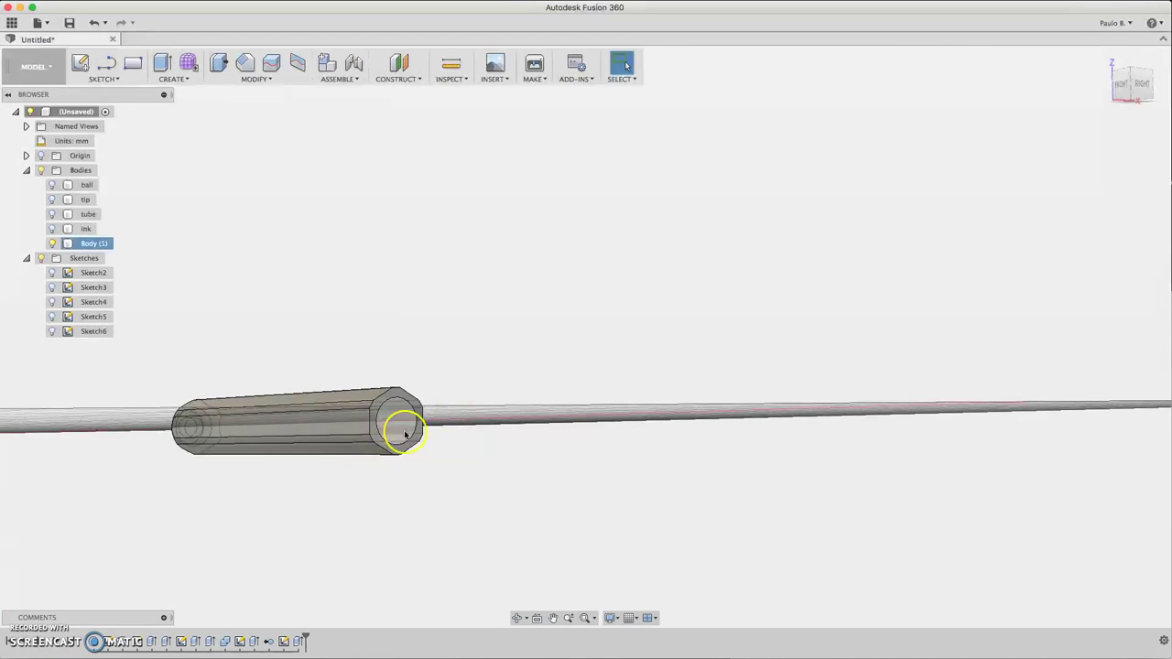
scroll(412, 414, up, 3)
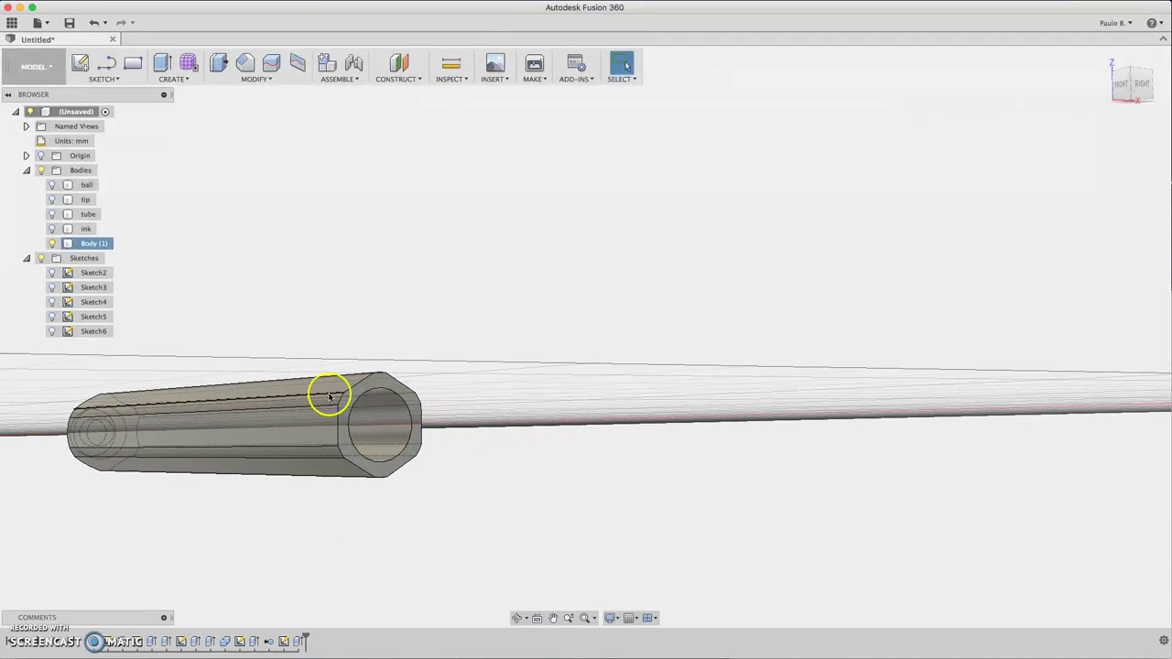
click(94, 244)
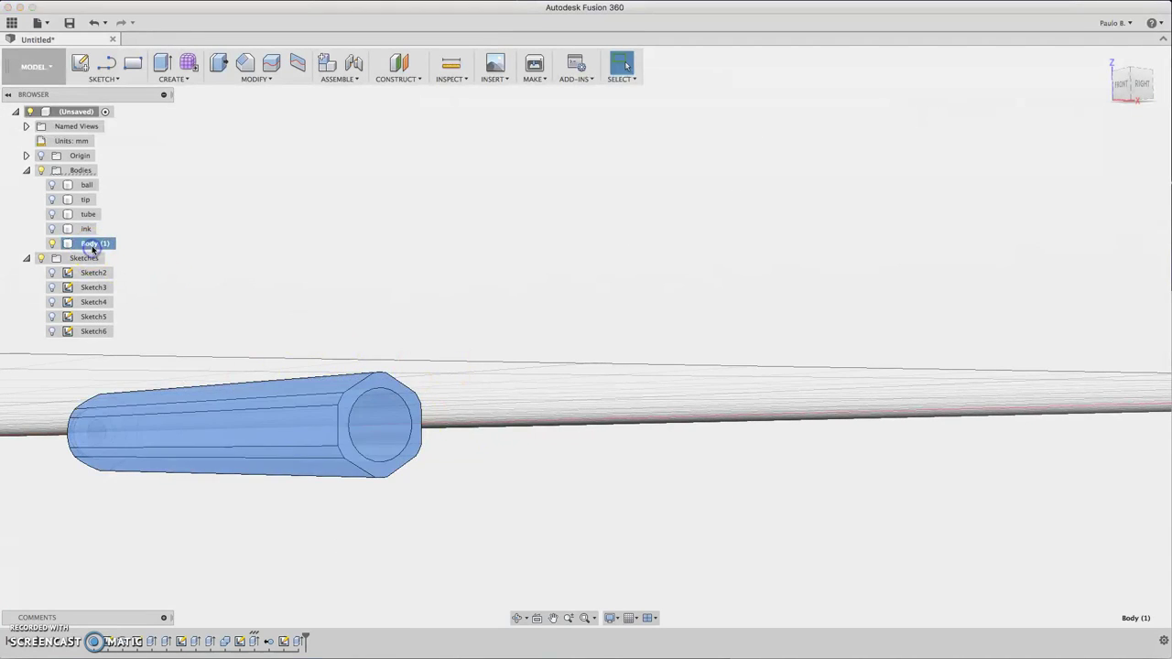
click(104, 245)
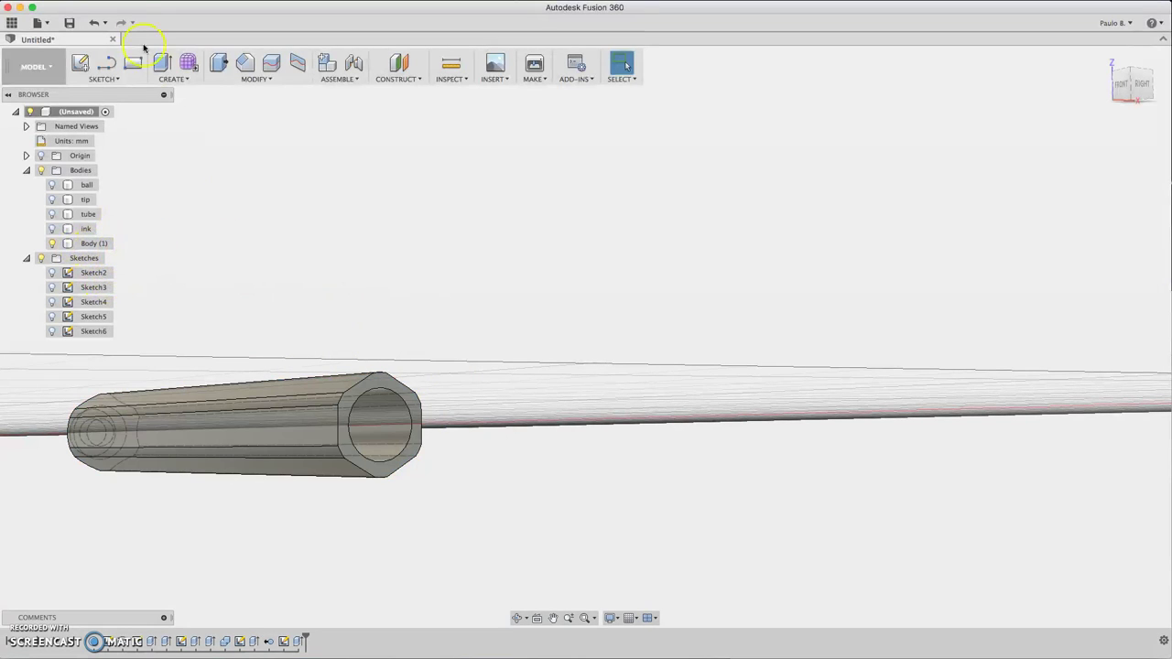
- Start a sketch on the barrel's rear end face and draw a circle about 17 mm in diameter centred on the axis
click(80, 62)
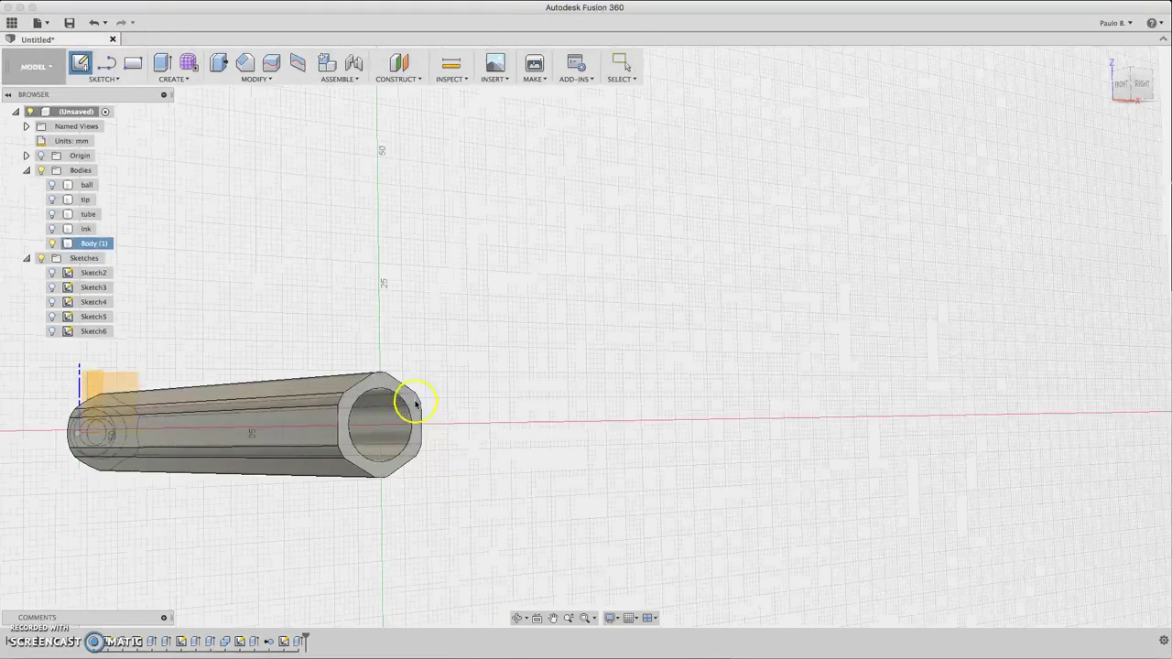
click(417, 406)
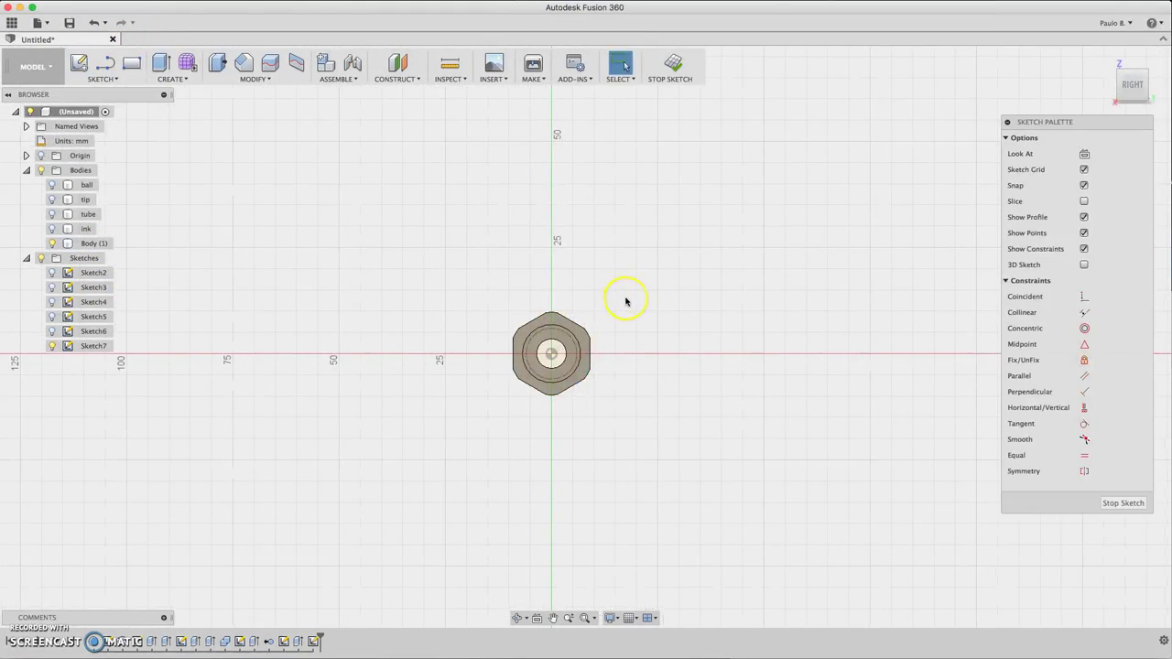
key(c)
click(550, 355)
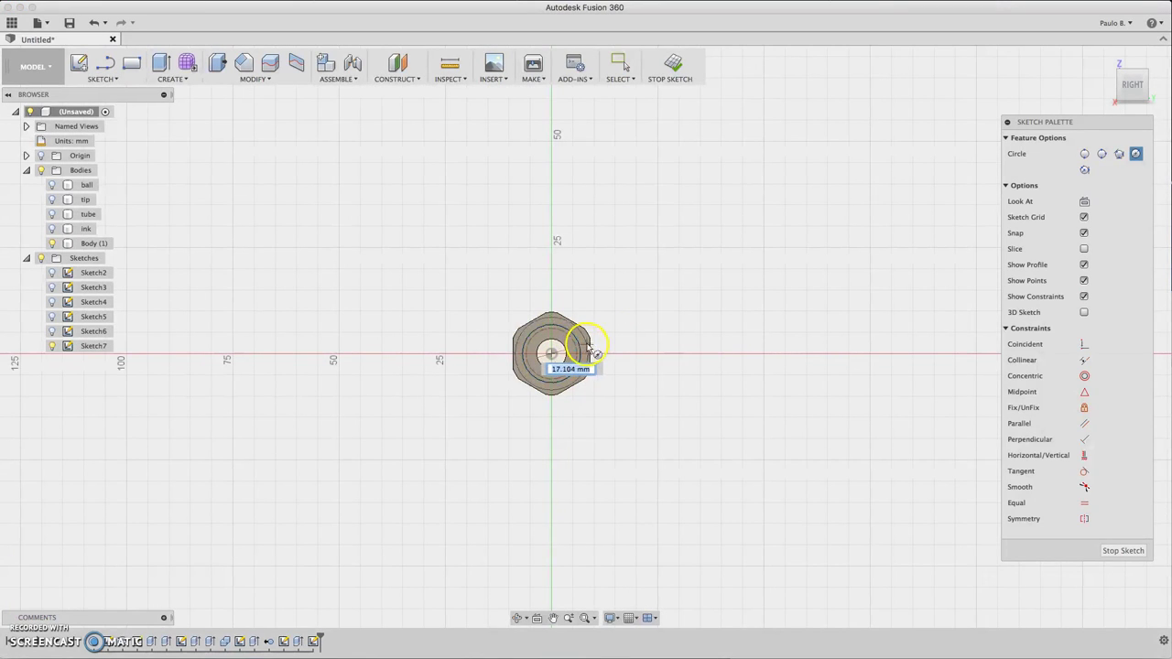
scroll(568, 355, up, 5)
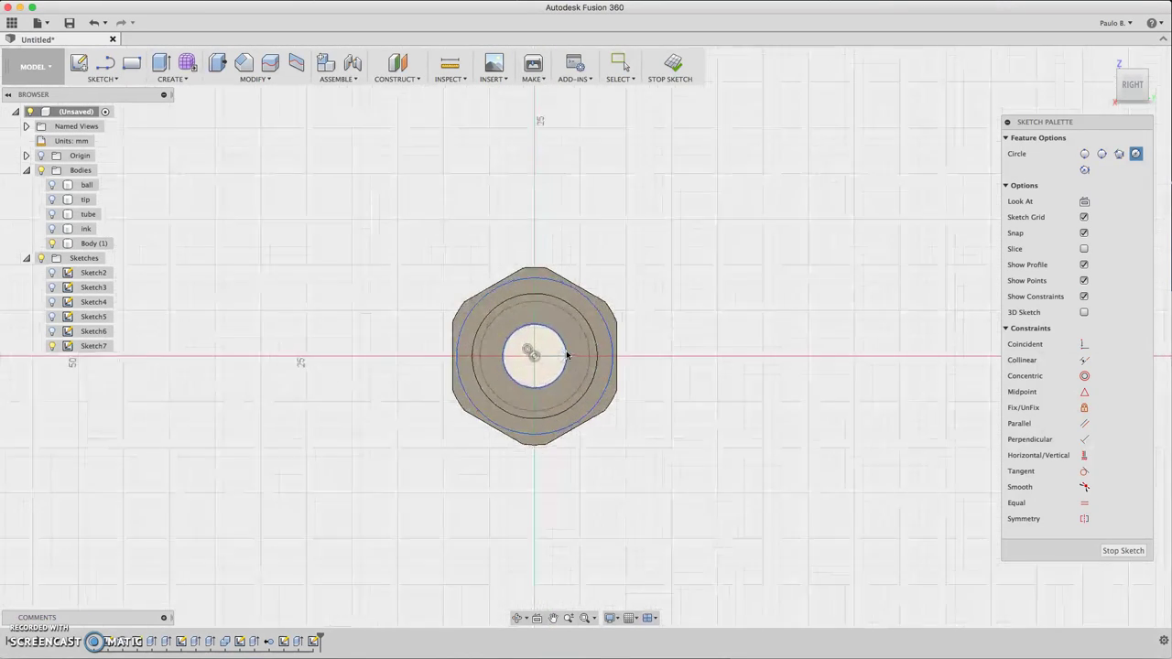
click(580, 347)
- Project the bore edge into the sketch and draw a concentric circle about 10 mm in diameter inside it
key(p)
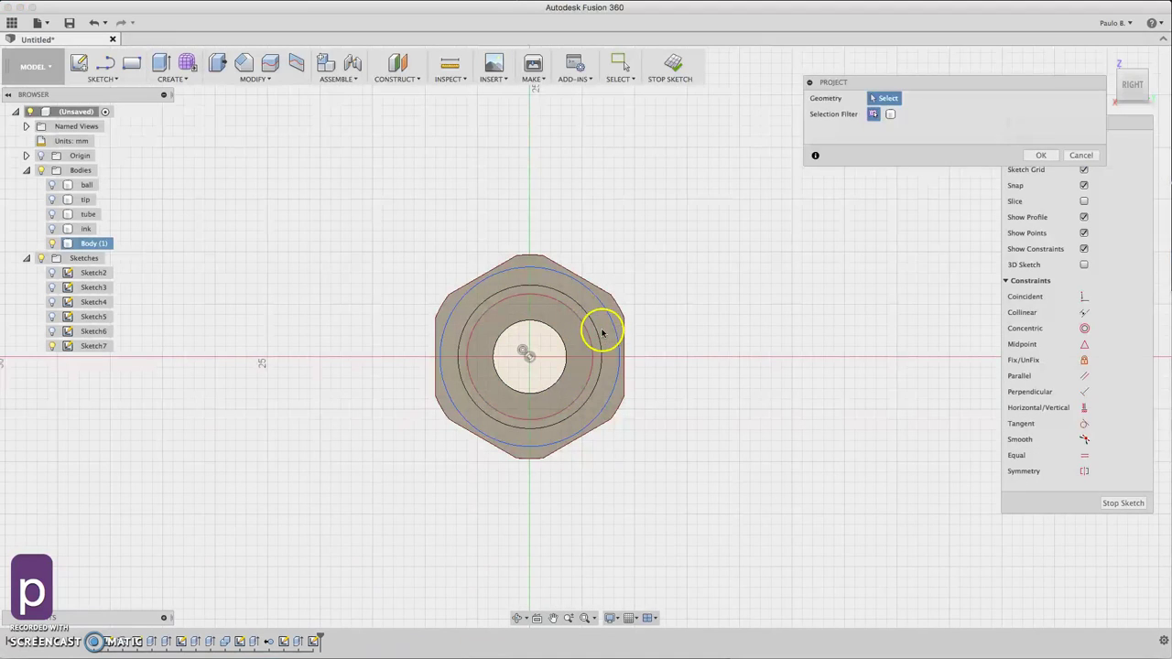
click(598, 334)
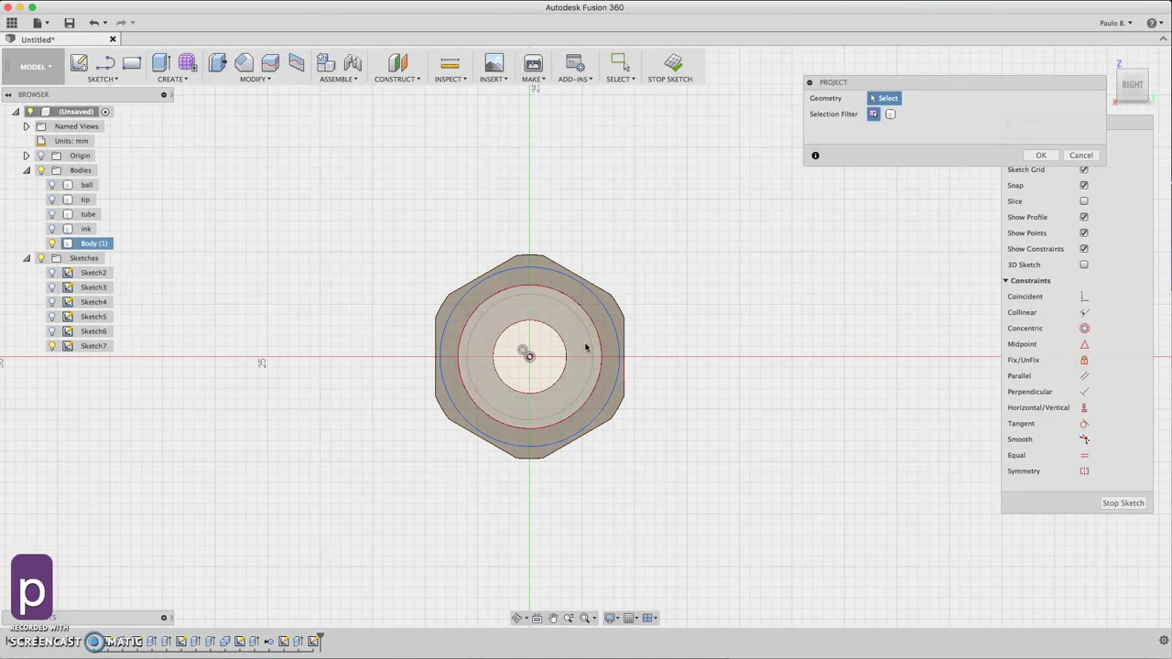
key(c)
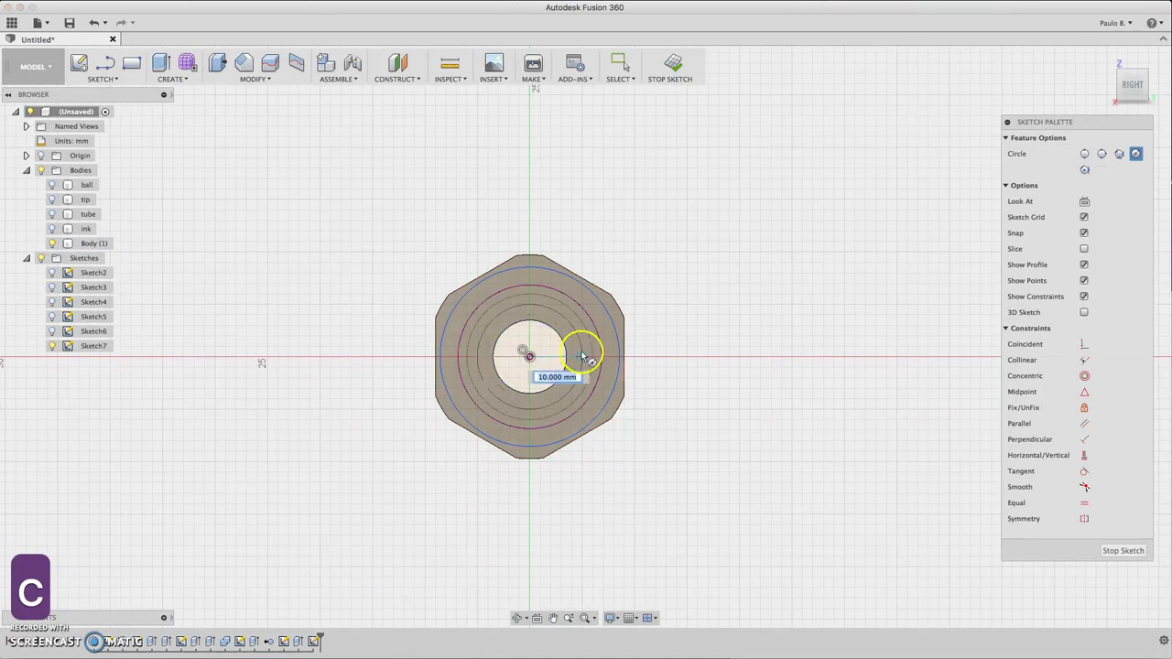
click(582, 353)
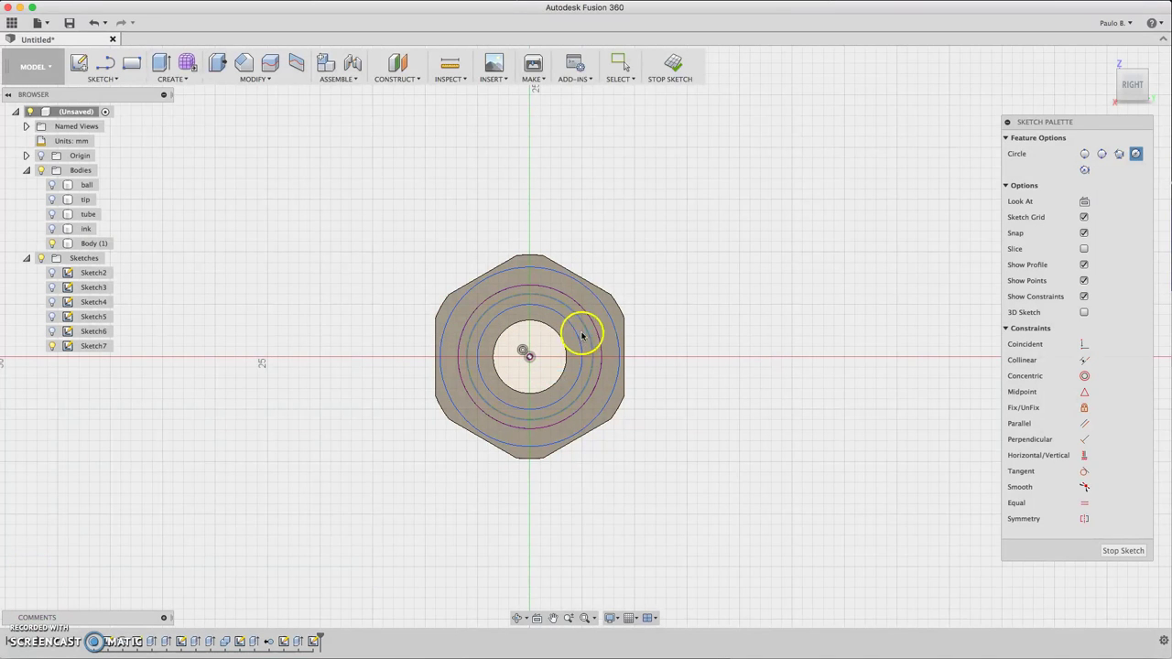
- Extrude the ring between the bore edge and the 10 mm circle by -6 mm into the barrel as a new body
drag(1136, 91, 1158, 95)
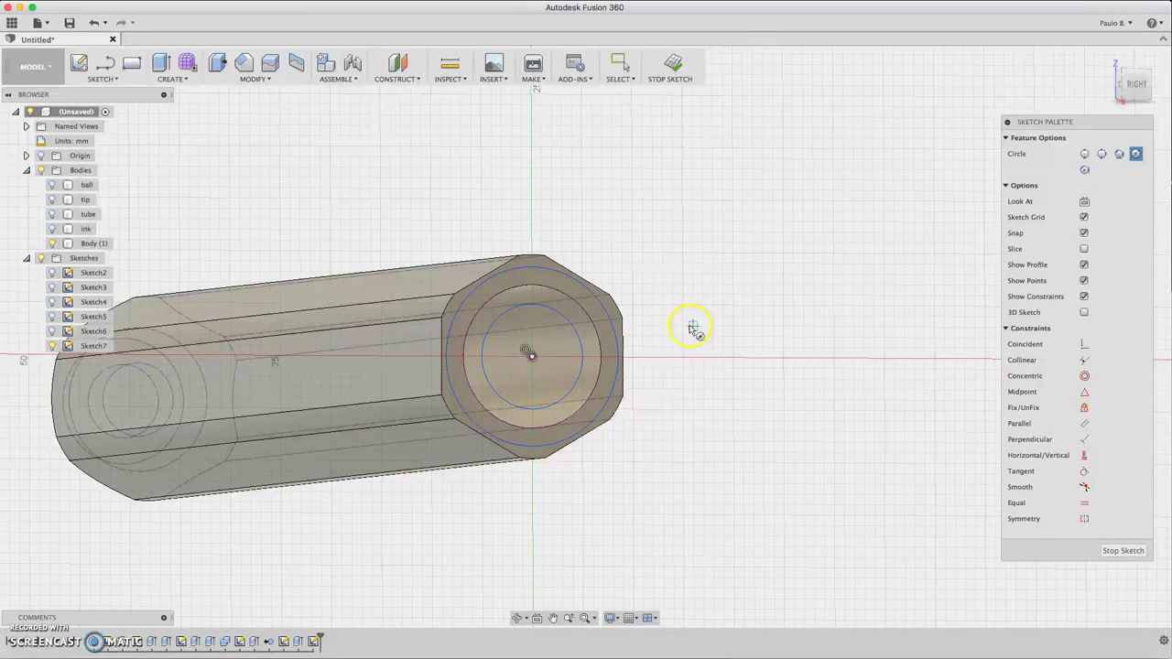
key(e)
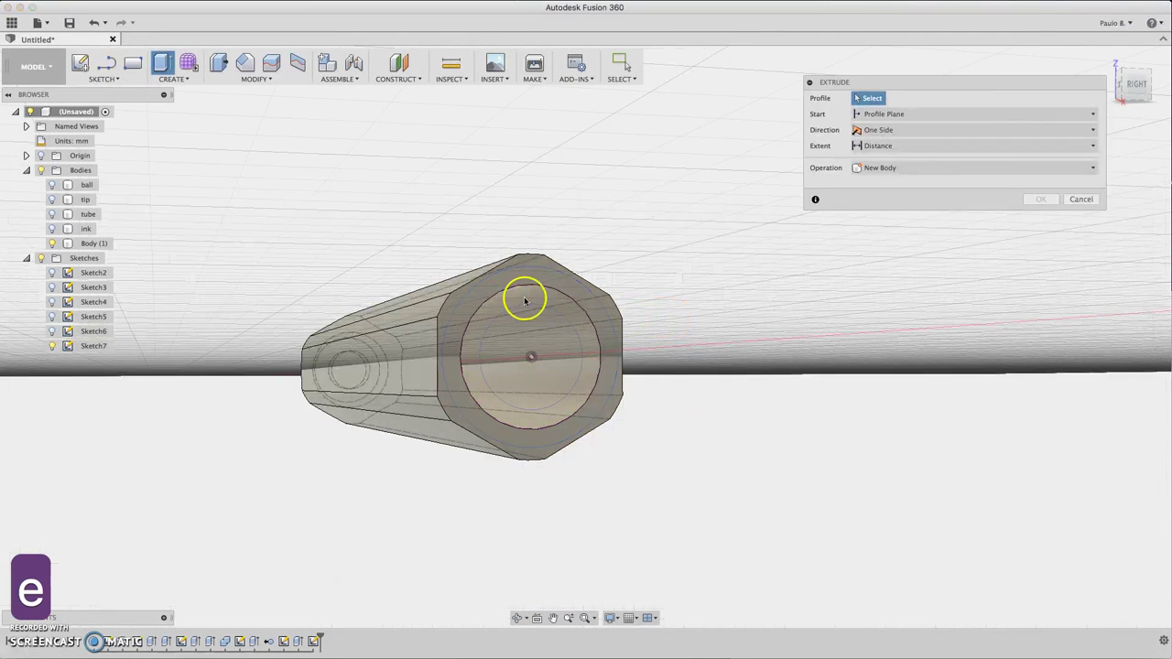
click(537, 300)
drag(586, 356, 563, 358)
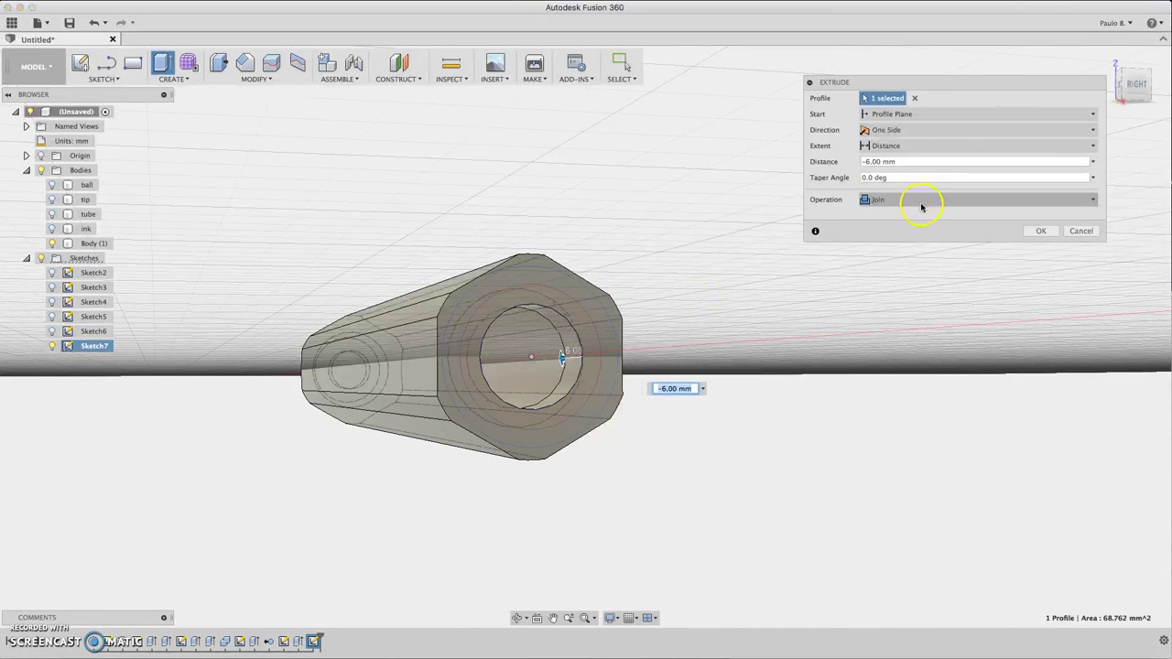
click(921, 200)
click(916, 248)
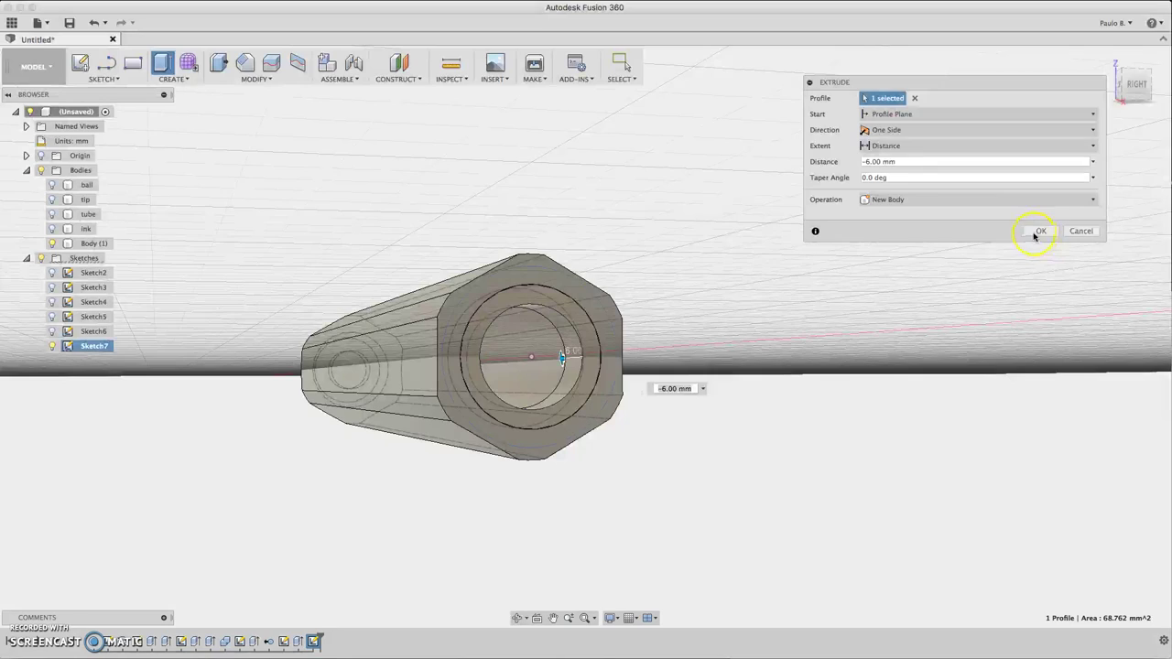
- Set the ring extrusion's taper angle to -1 degree and confirm it
shift+middle_drag(560, 357, 499, 362)
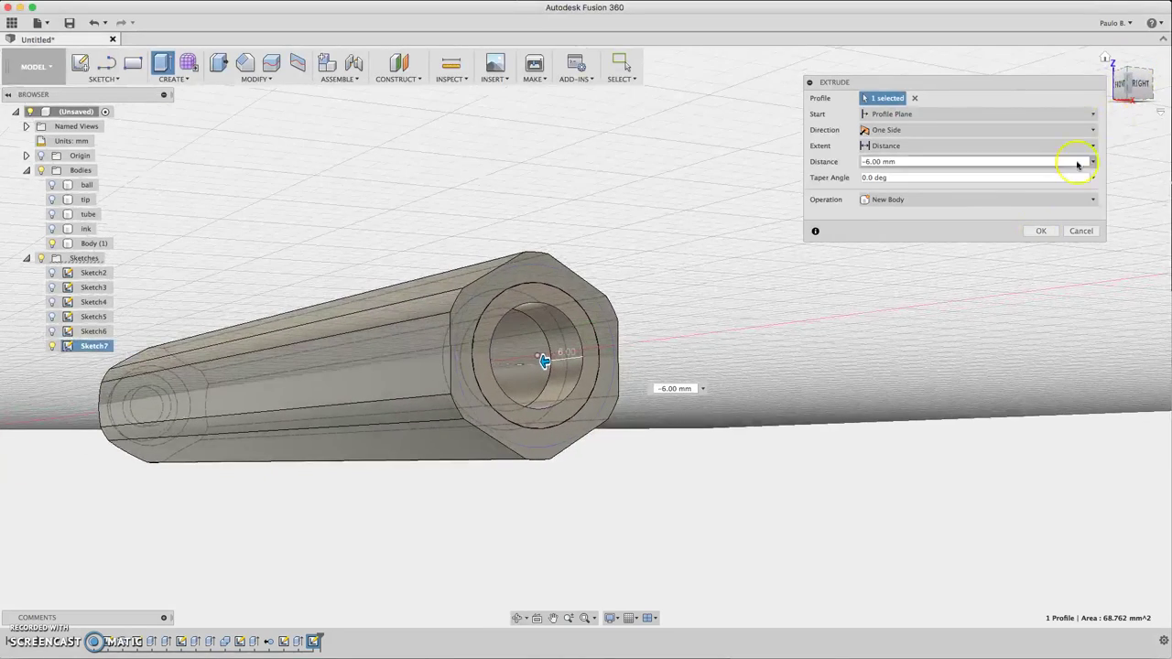
click(885, 178)
drag(891, 177, 810, 172)
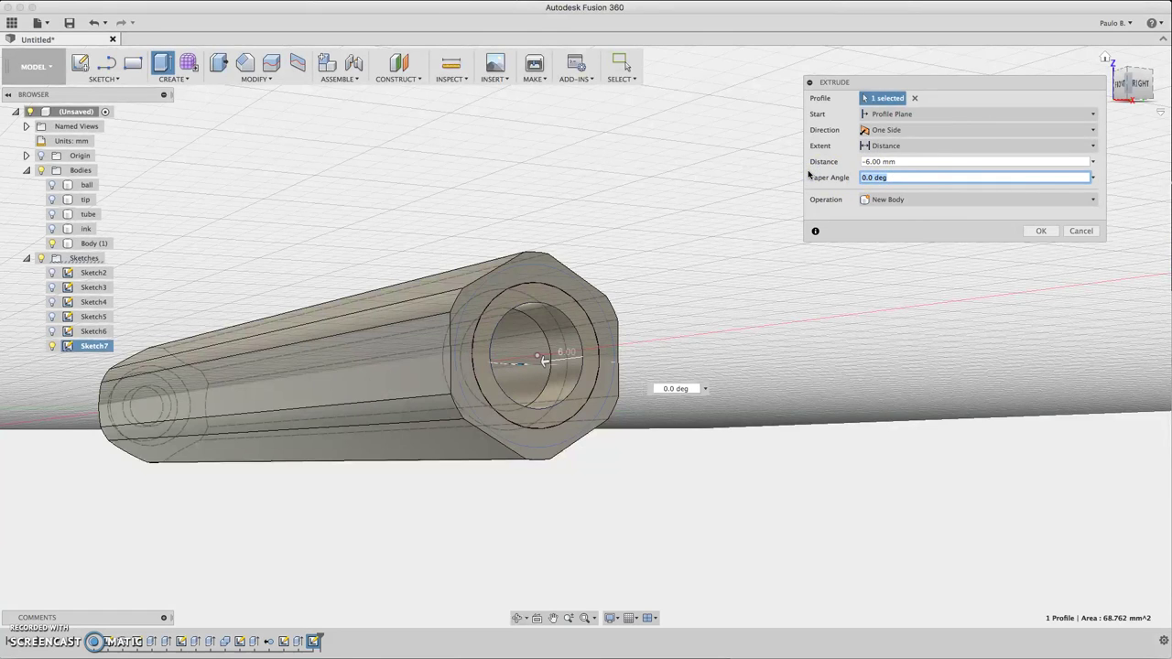
text(-1)
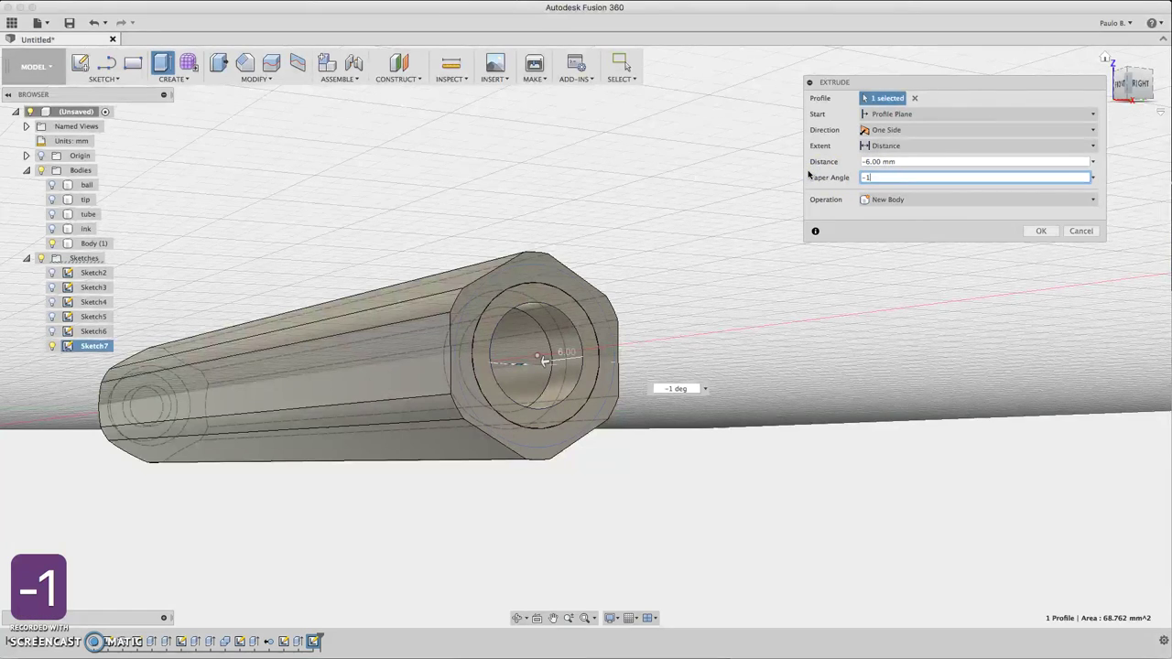
mouse_move(1143, 84)
mouse_down()
mouse_move(1165, 85)
mouse_move(1020, 83)
mouse_up()
click(1039, 232)
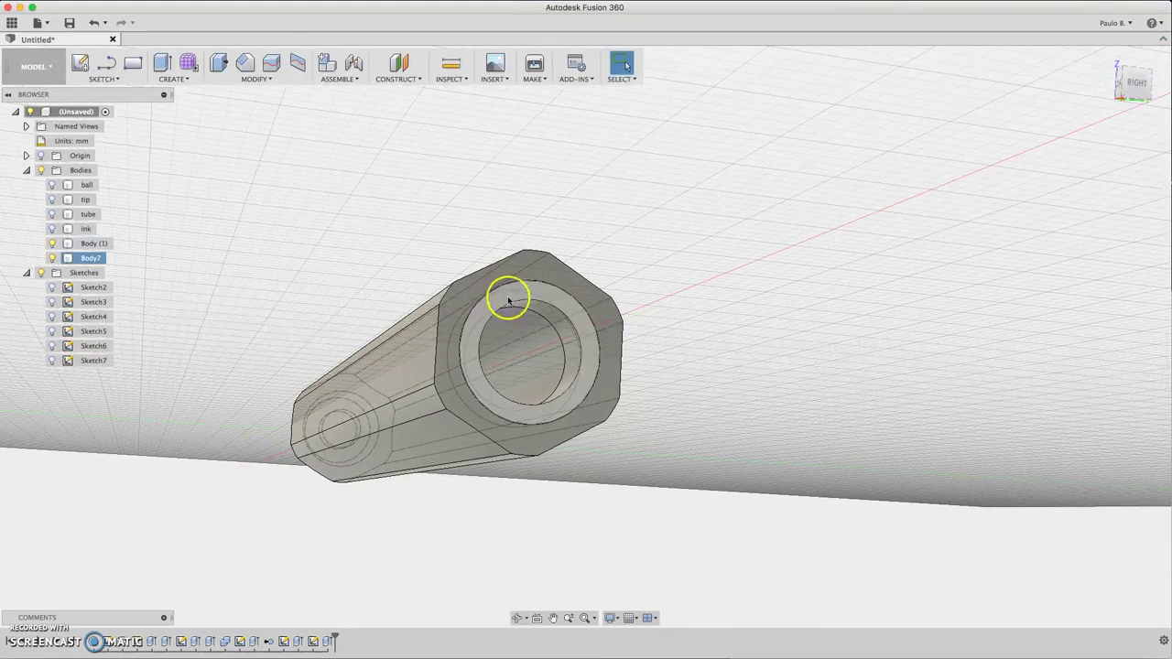
- Show the rear end-face sketch again and extrude its three concentric regions together by 0.5 mm as a closing disc
click(505, 340)
click(51, 360)
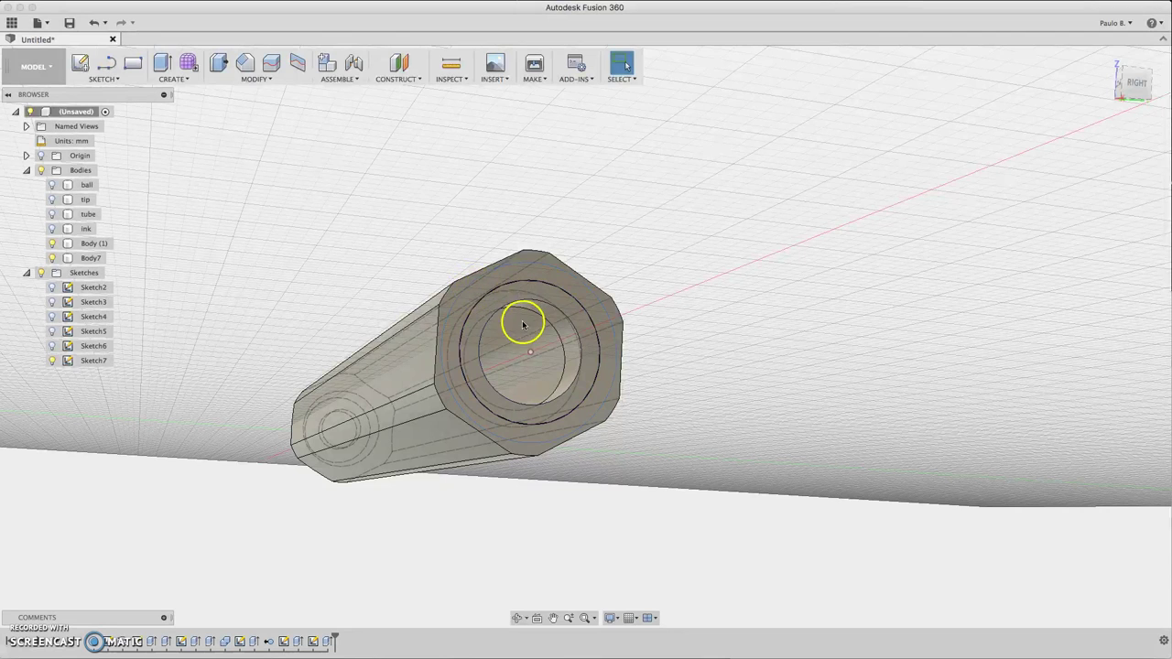
click(504, 298)
key(e)
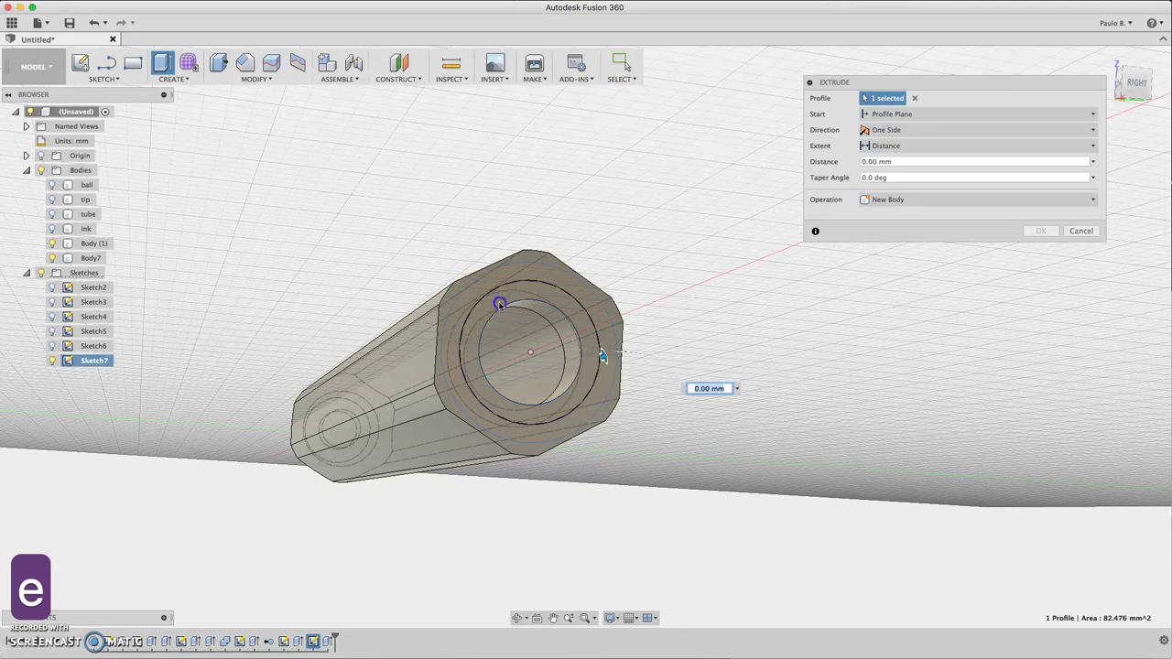
click(555, 341)
click(565, 349)
text(0)
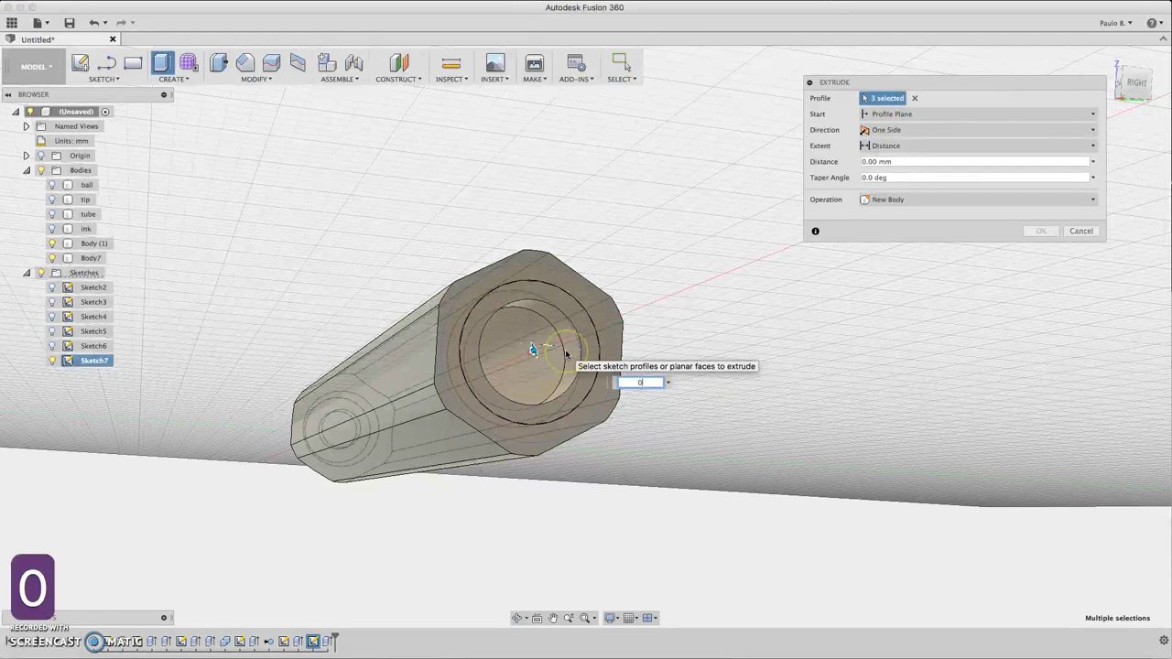
text(.5)
key(Return)
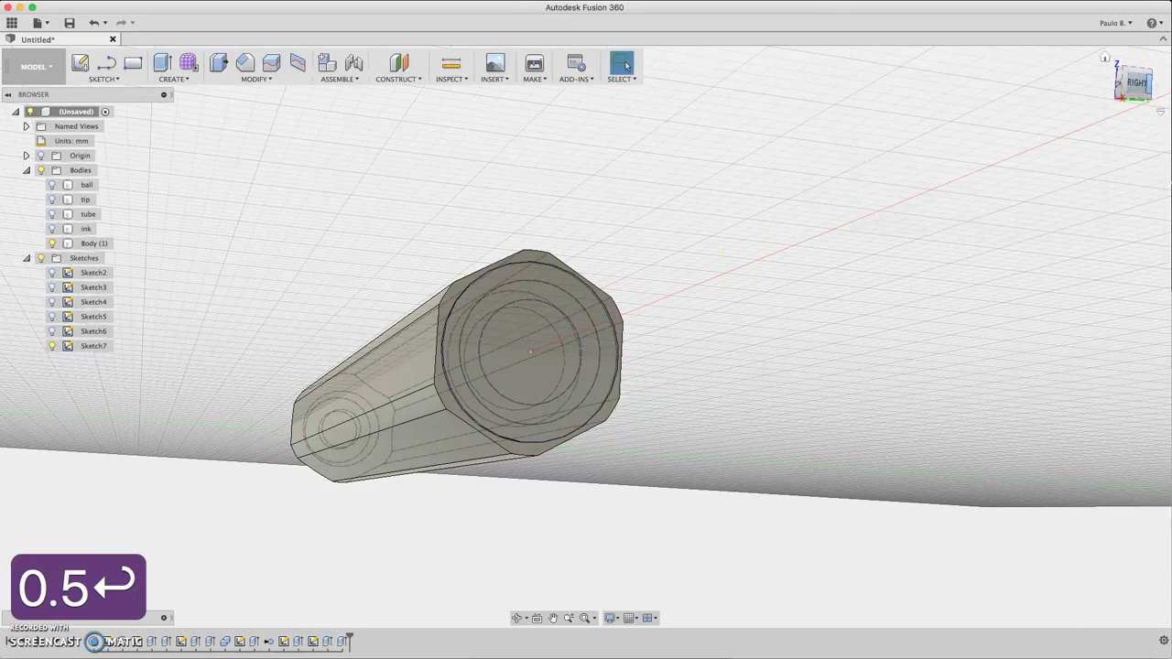
- Start a new sketch on the lengthwise XY origin plane, viewed at the barrel's rear end
drag(1130, 88, 1100, 16)
click(570, 330)
click(1136, 83)
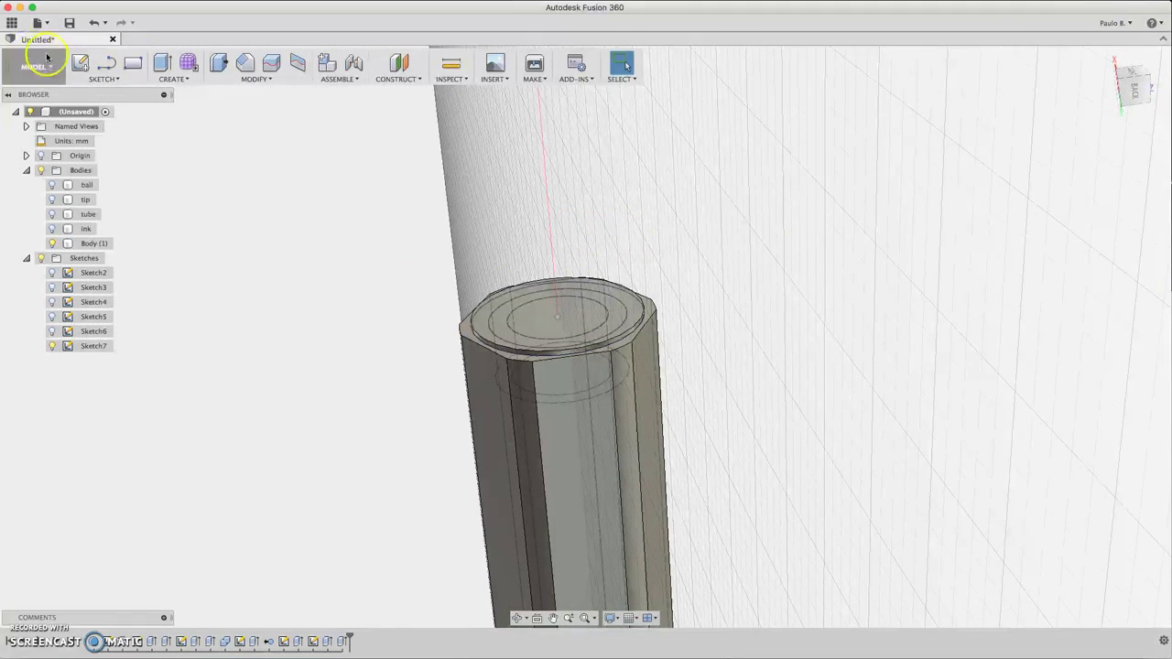
click(81, 63)
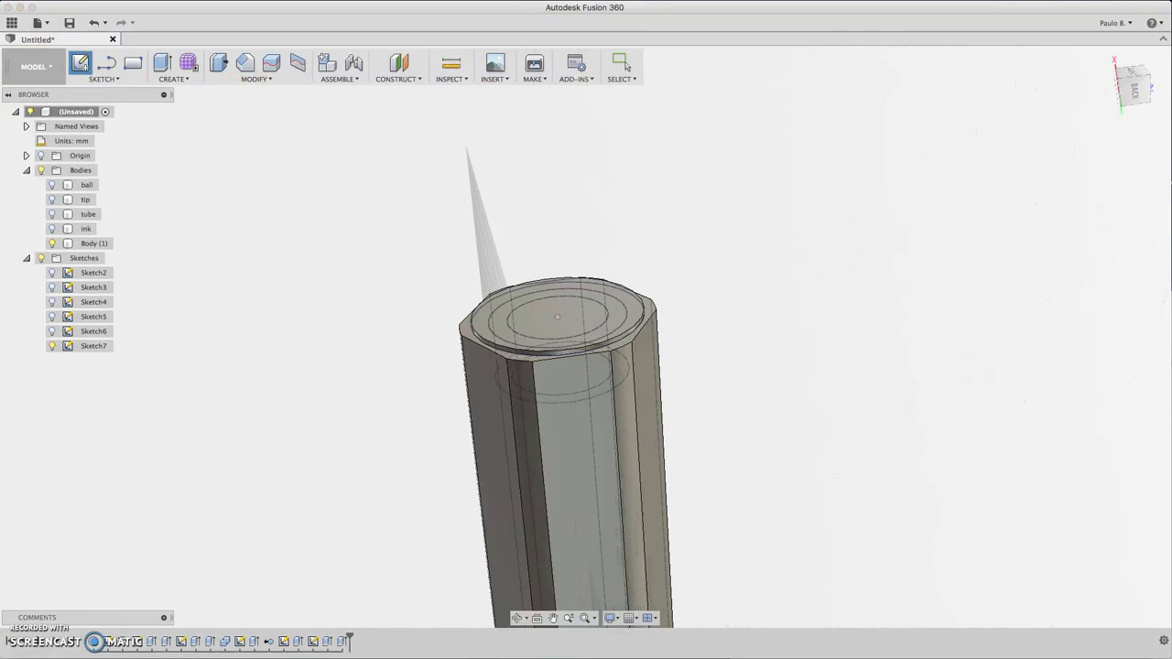
mouse_move(1139, 86)
mouse_down()
mouse_move(1156, 75)
mouse_move(1129, 92)
mouse_up()
click(1133, 87)
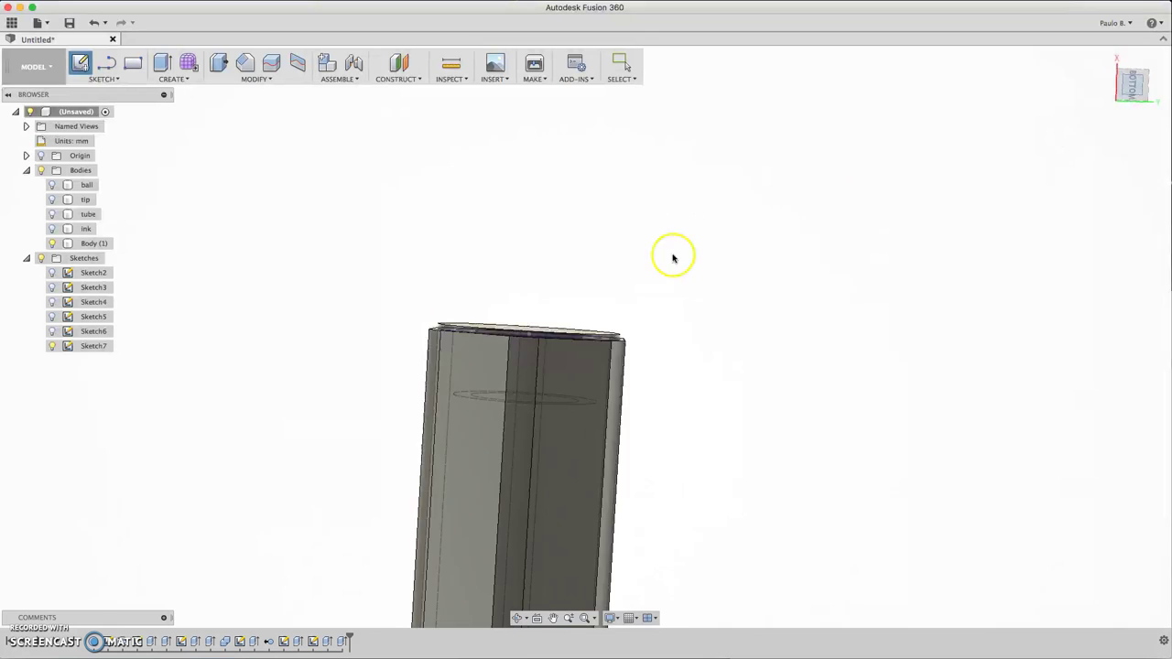
click(712, 363)
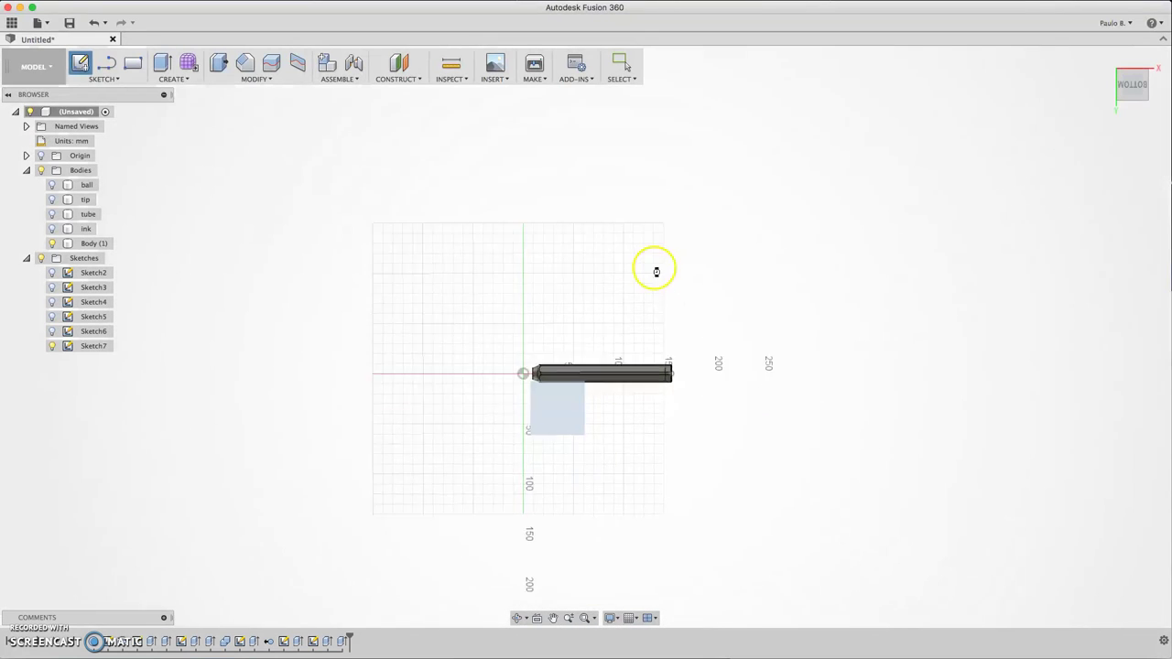
scroll(686, 284, up, 10)
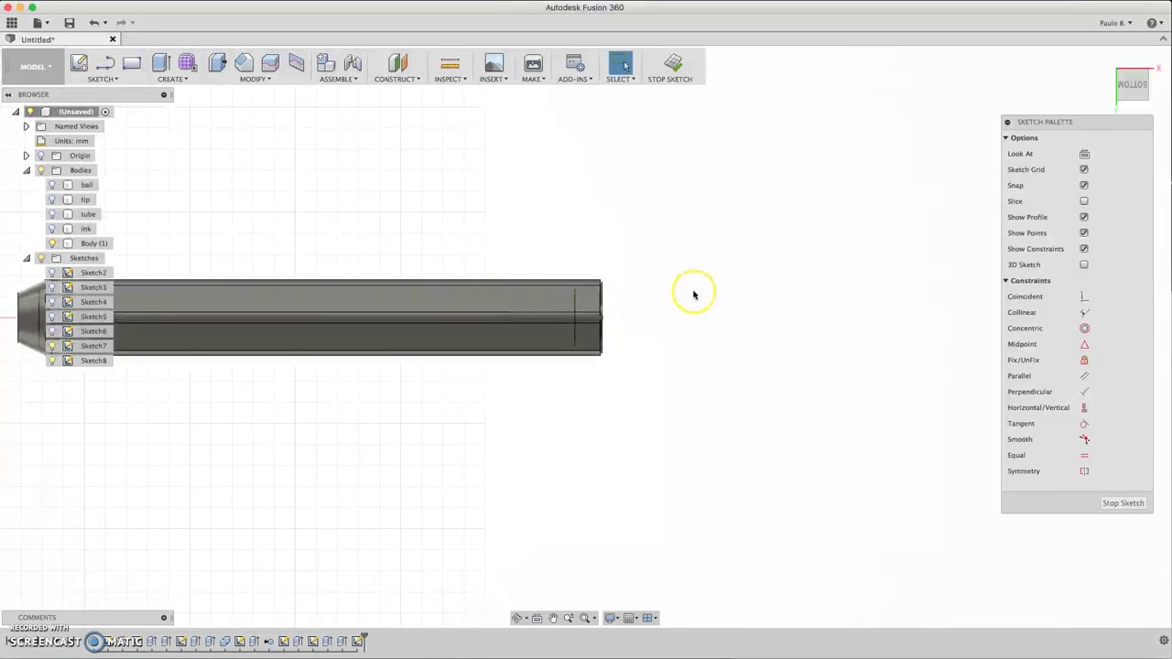
scroll(693, 295, up, 3)
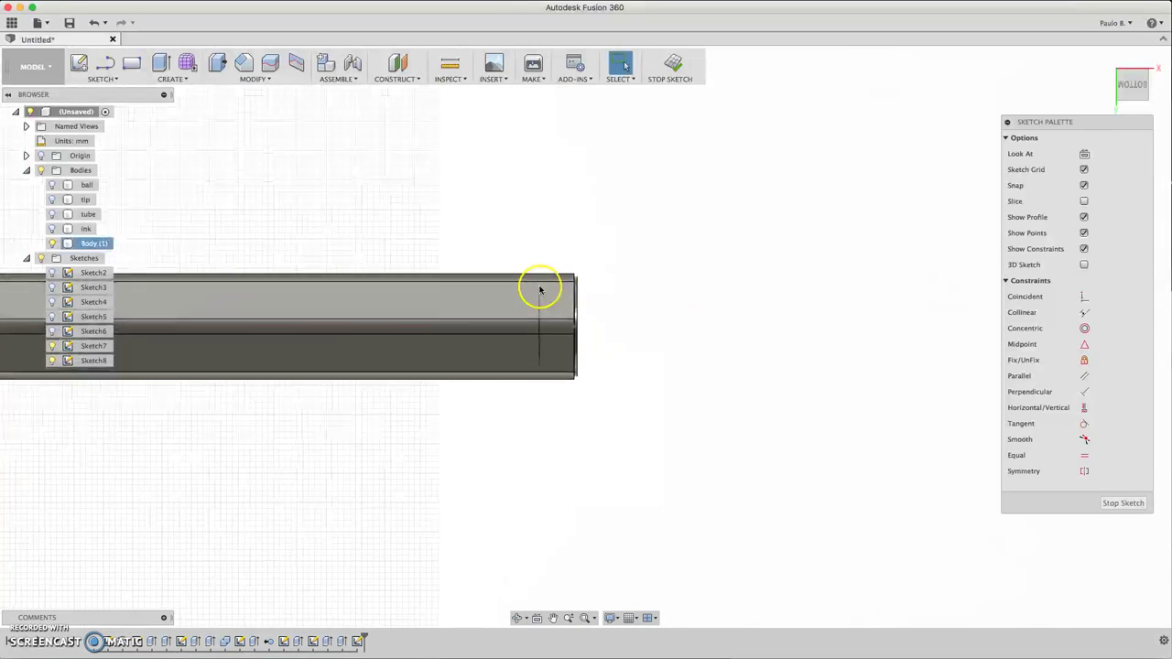
- Draw an ellipse centred on the closing disc's outer face, with its long axis reaching the disc's edge and its short axis along the barrel
click(115, 79)
click(117, 169)
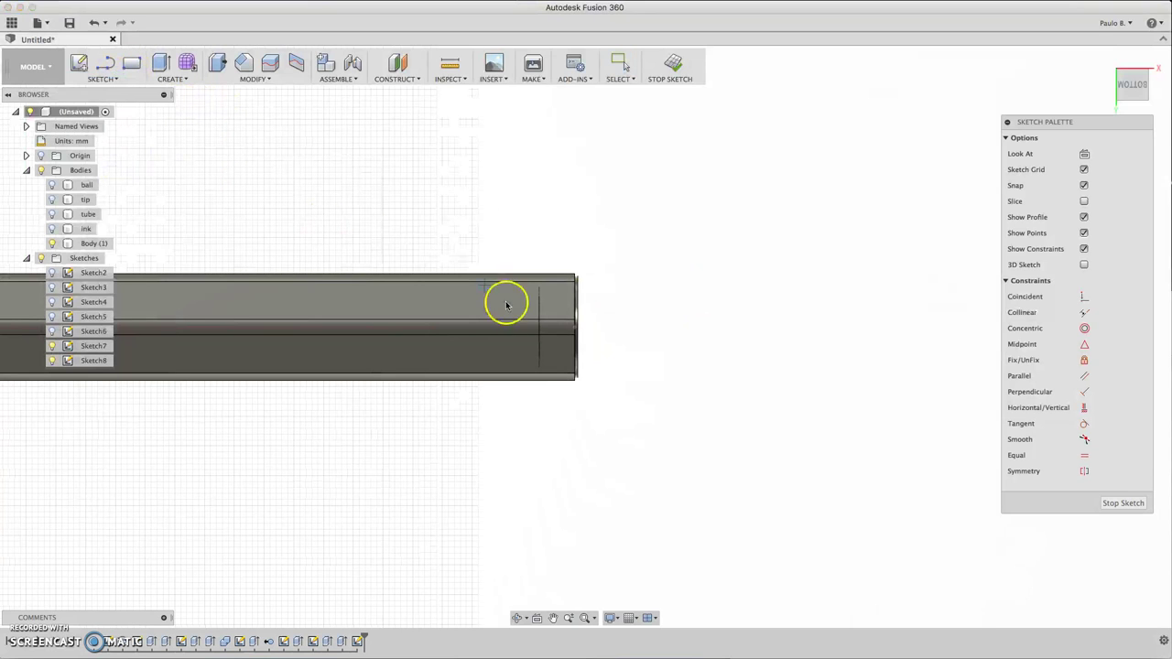
scroll(591, 330, up, 5)
click(566, 326)
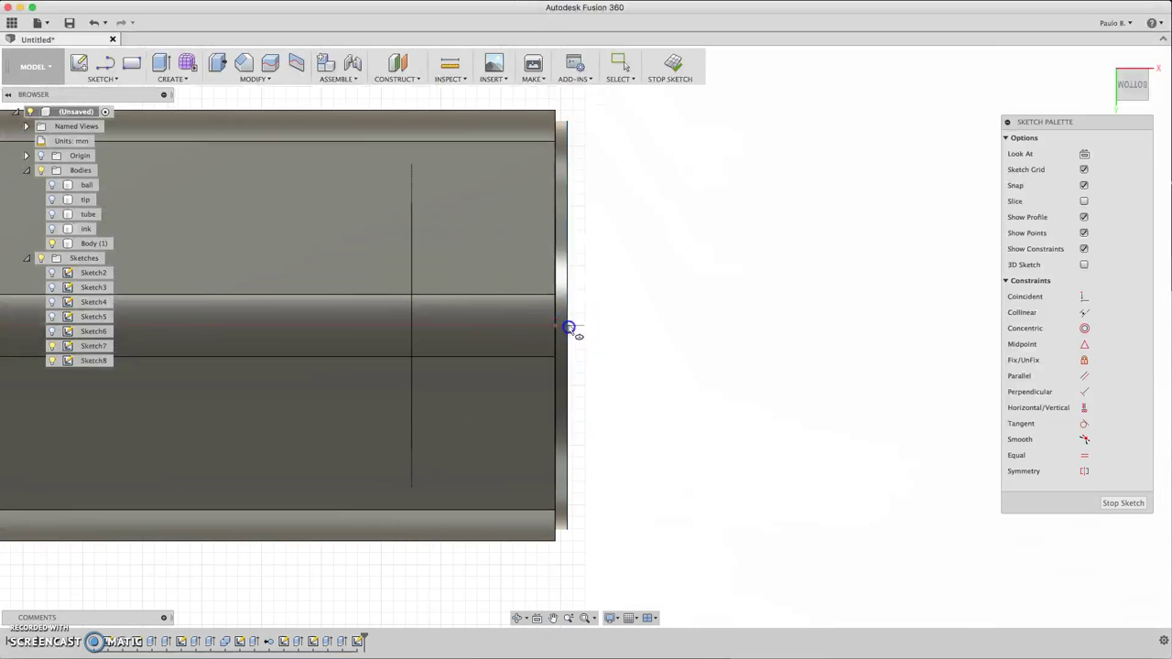
click(569, 121)
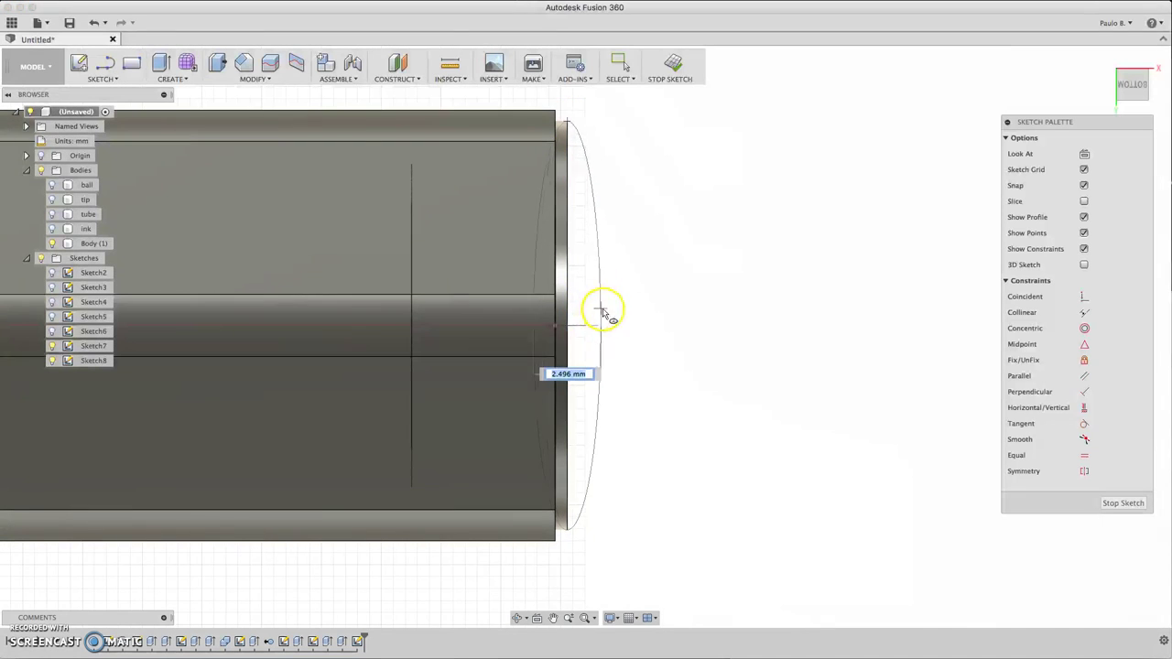
click(606, 334)
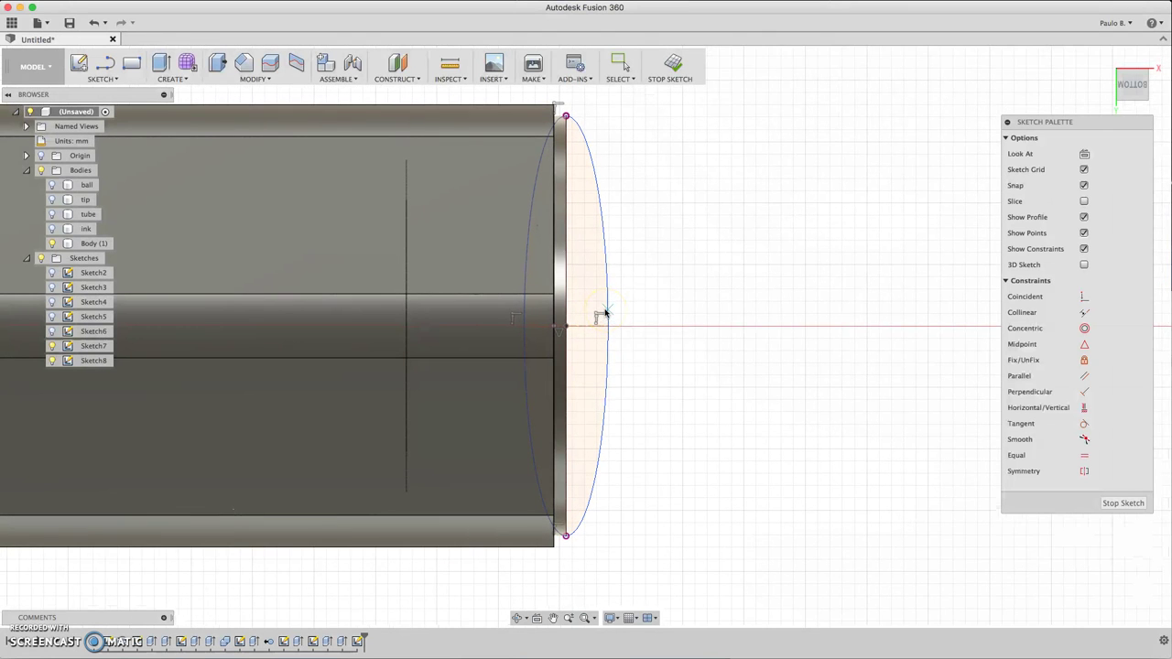
- Draw a line from the ellipse's outermost point to its centre and trim the ellipse to one closed quarter outside the disc
key(l)
click(609, 327)
click(565, 326)
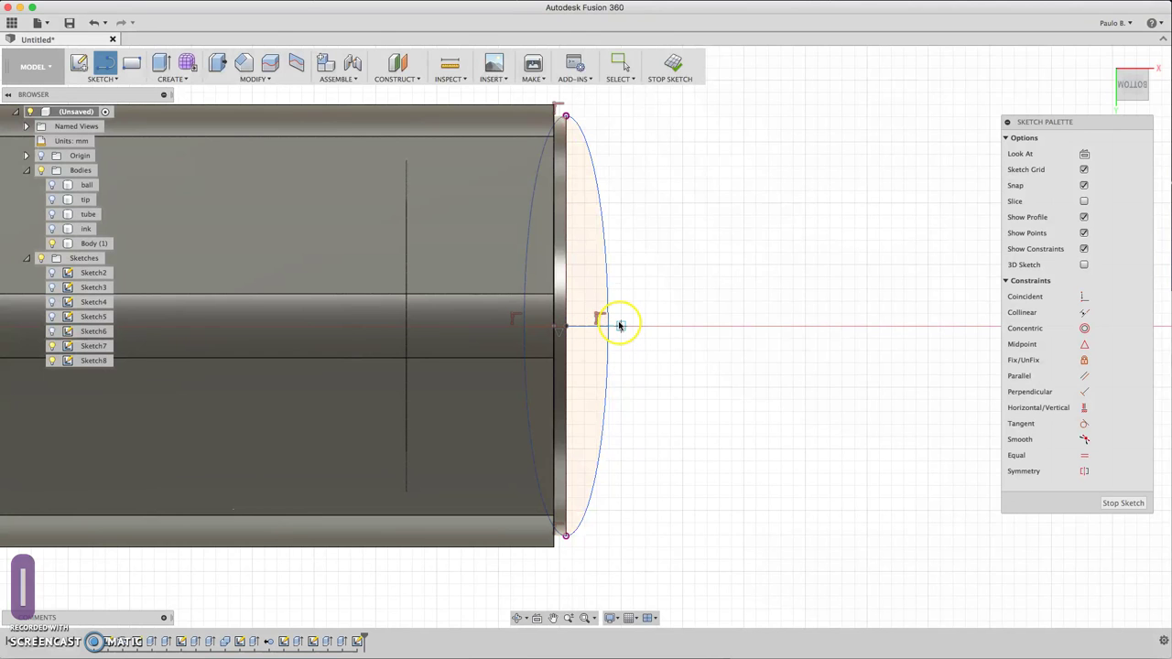
key(t)
click(596, 333)
click(521, 369)
click(547, 203)
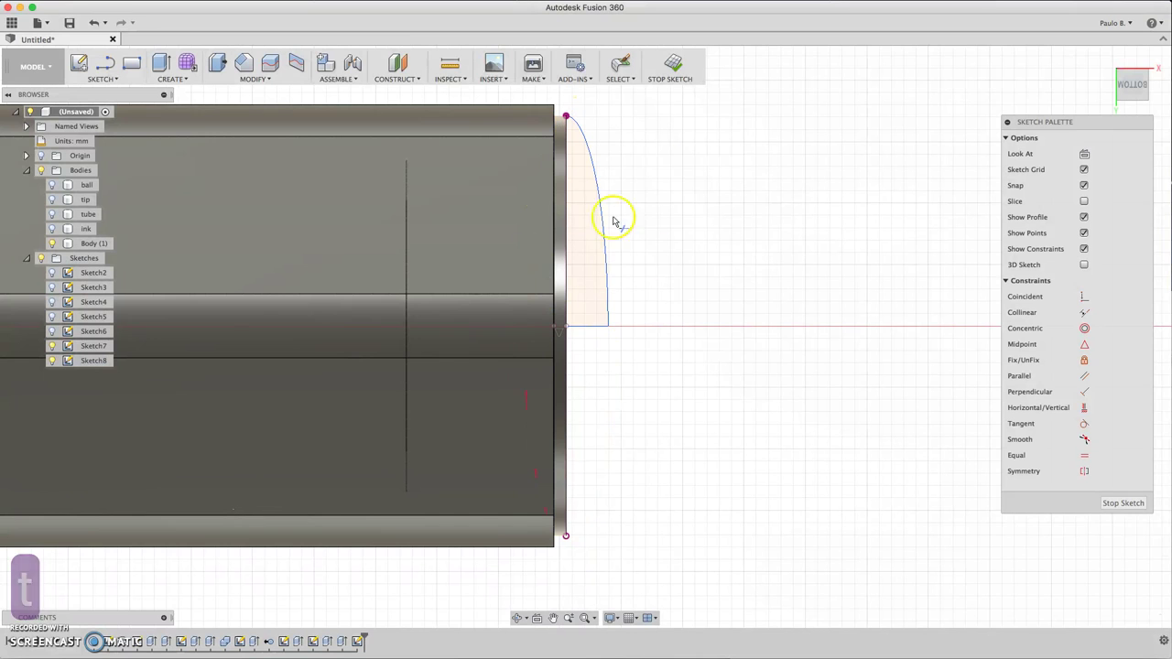
- Revolve the quarter-ellipse profile 360 degrees around the X axis with the Join operation, forming a domed end cap
click(161, 65)
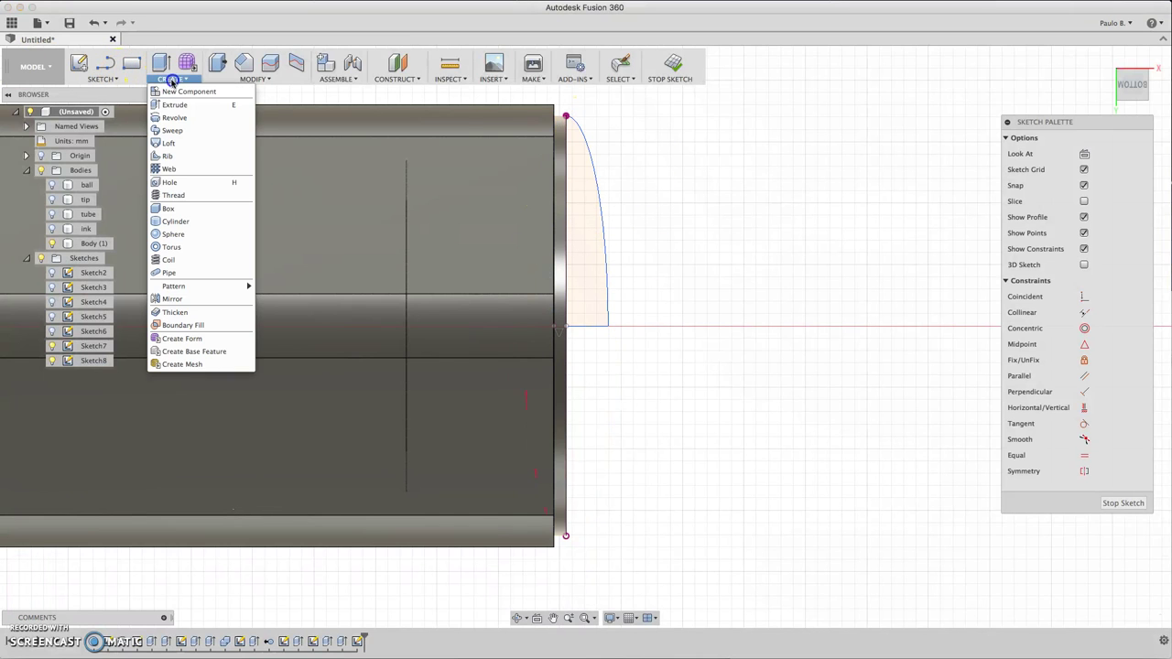
click(161, 116)
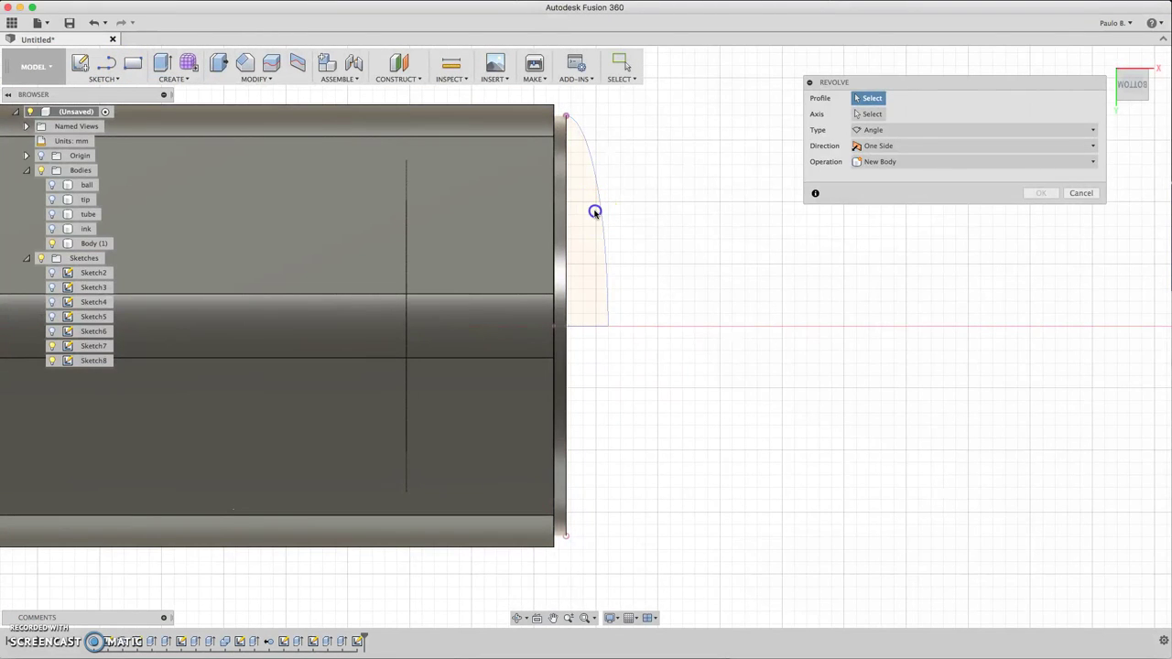
click(595, 212)
click(871, 114)
scroll(272, 370, down, 6)
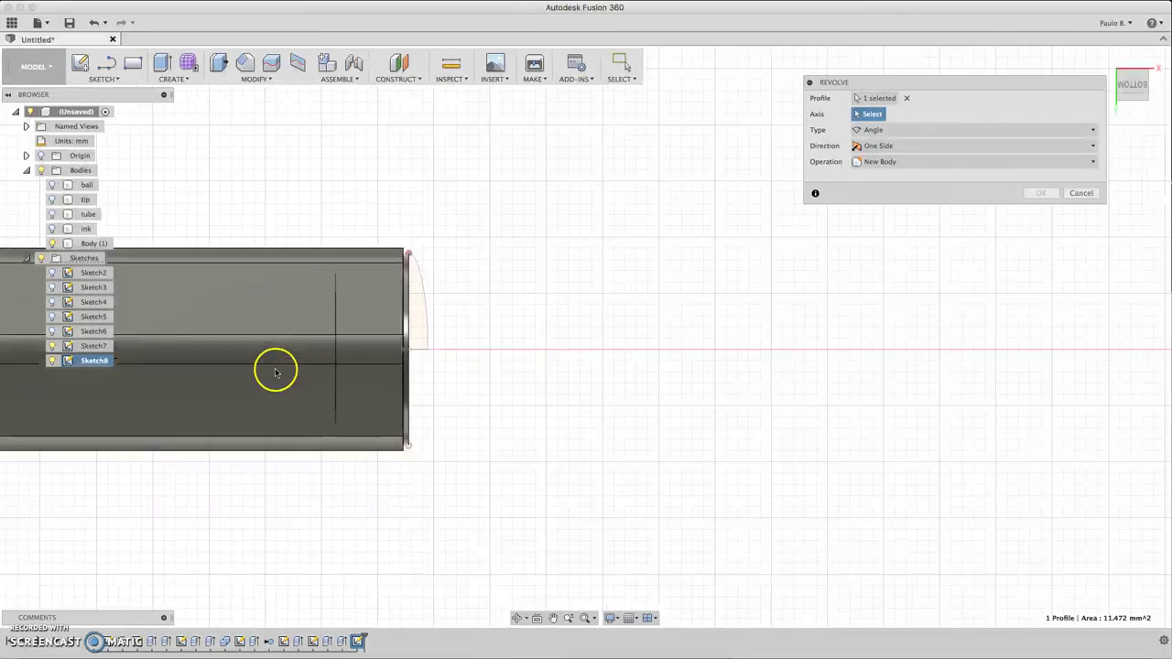
click(552, 619)
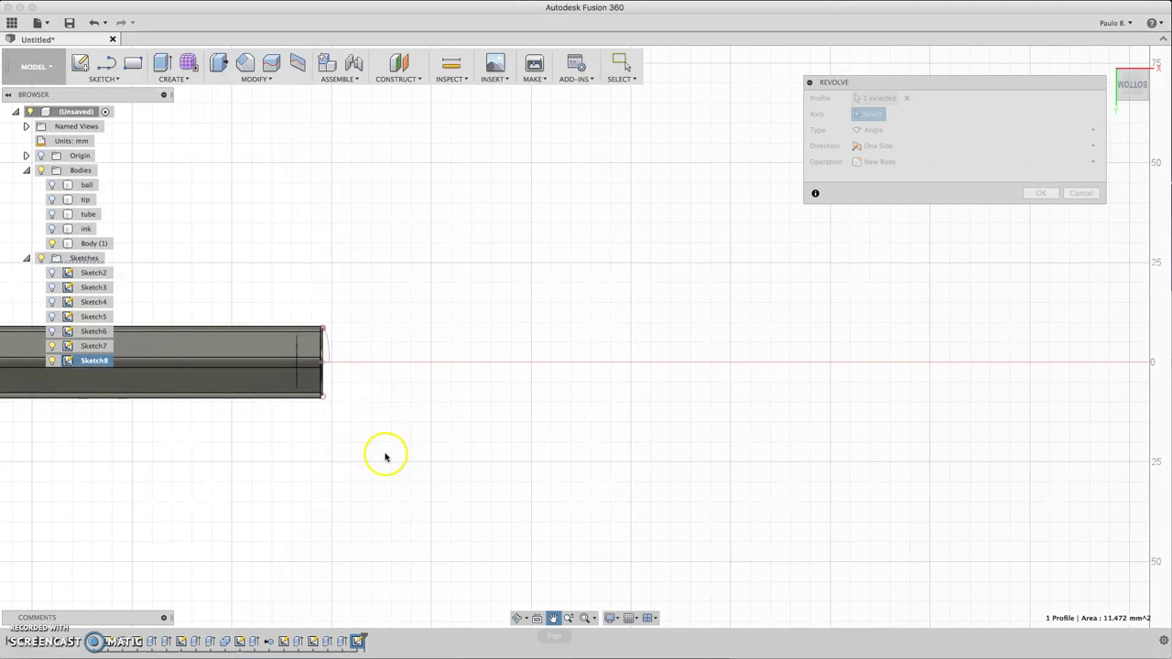
drag(170, 359, 833, 361)
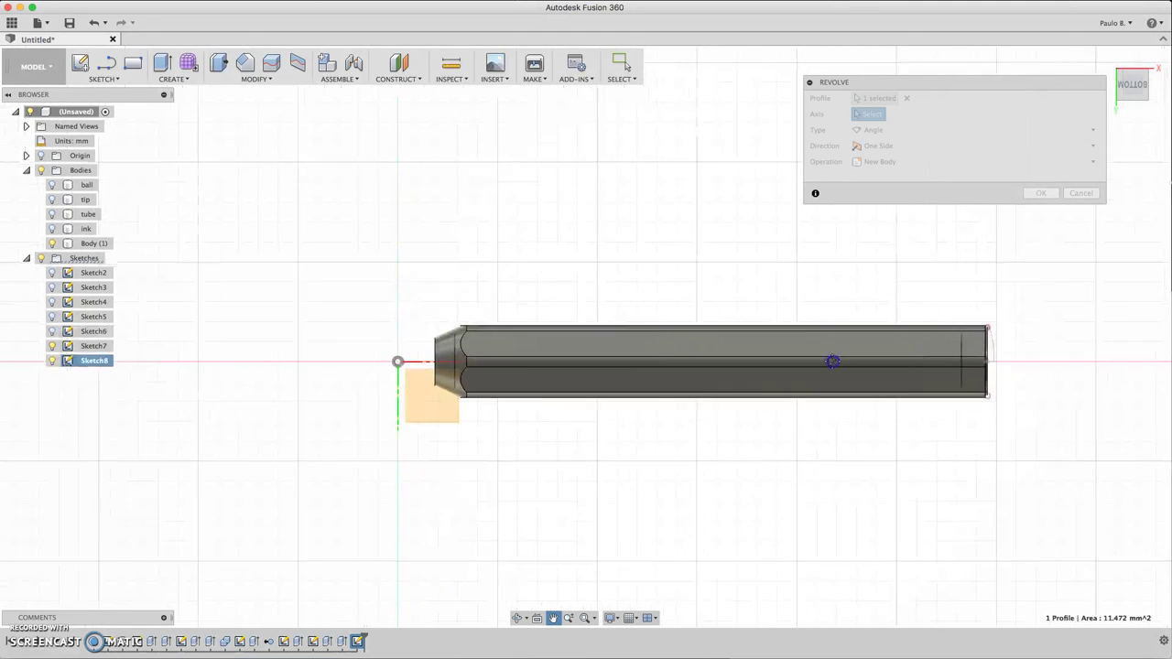
key(Escape)
click(413, 363)
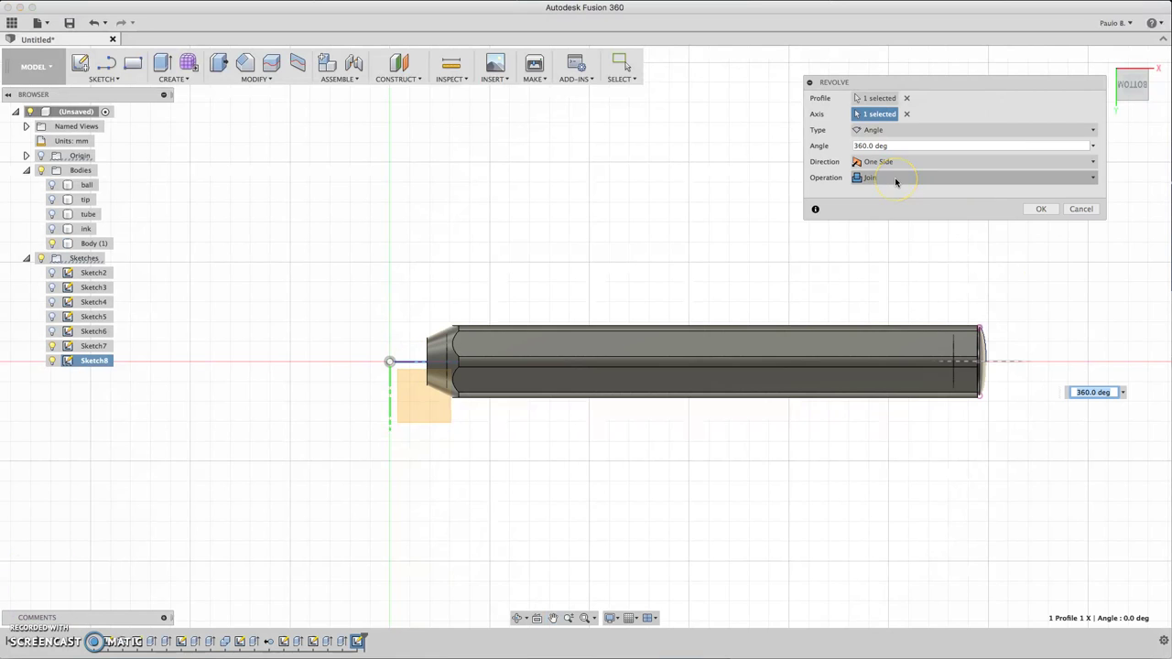
click(1041, 209)
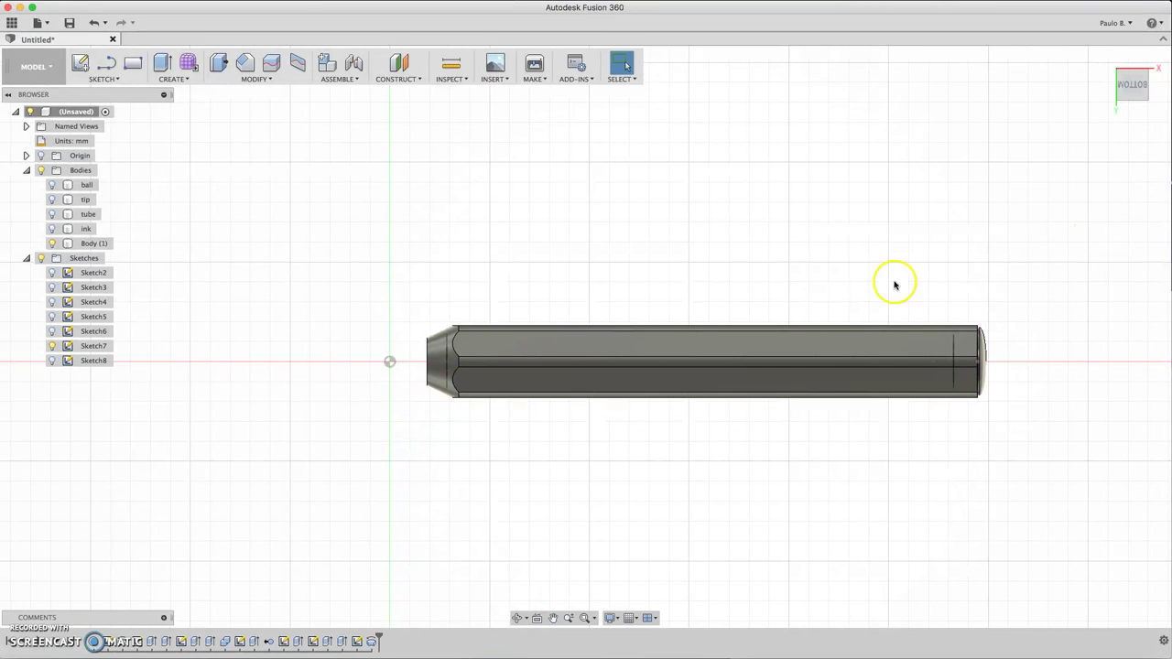
- Toggle the visibility of Body (1) and the ink body to check which geometry each contains
drag(1145, 77, 1000, 79)
click(51, 243)
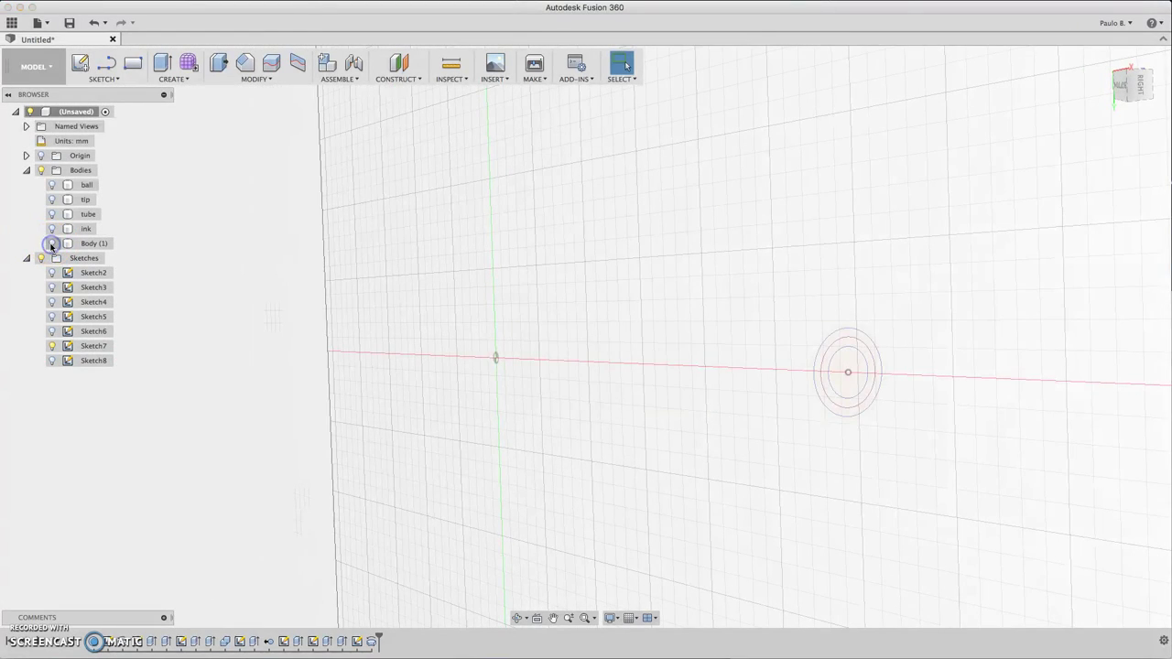
click(52, 243)
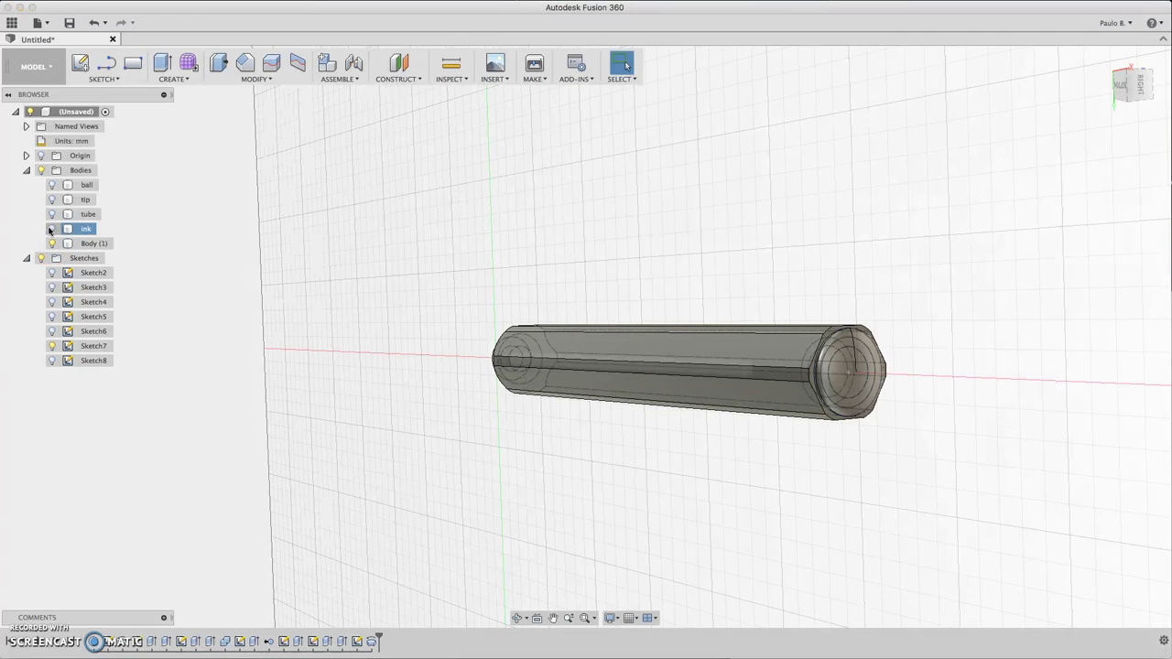
click(50, 229)
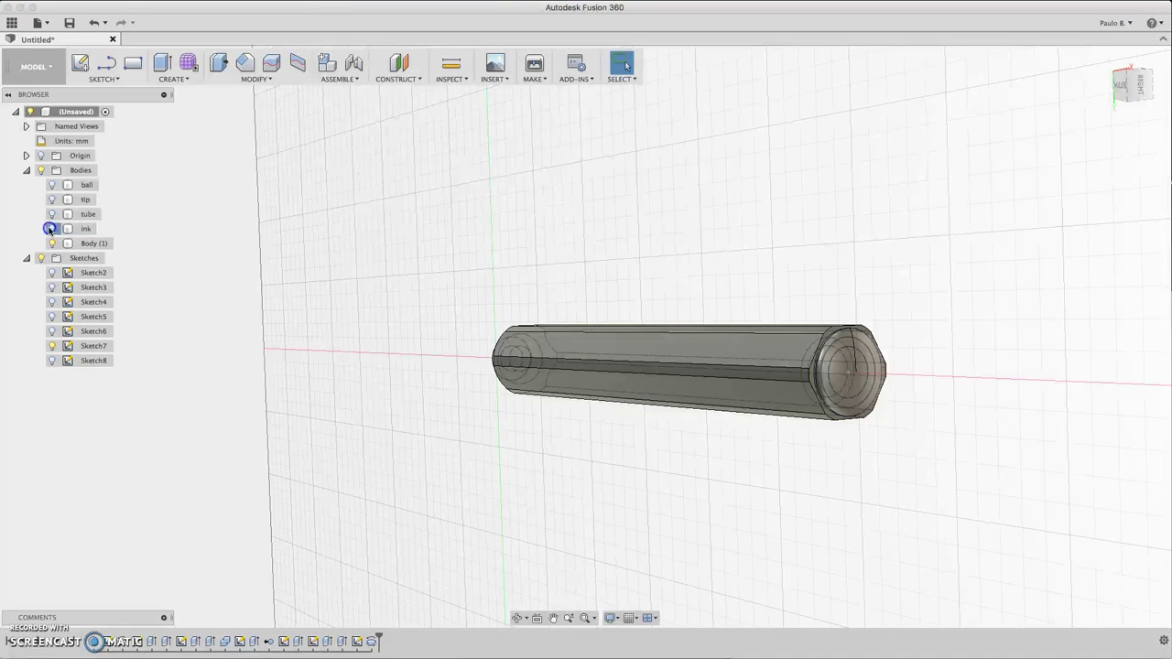
click(52, 242)
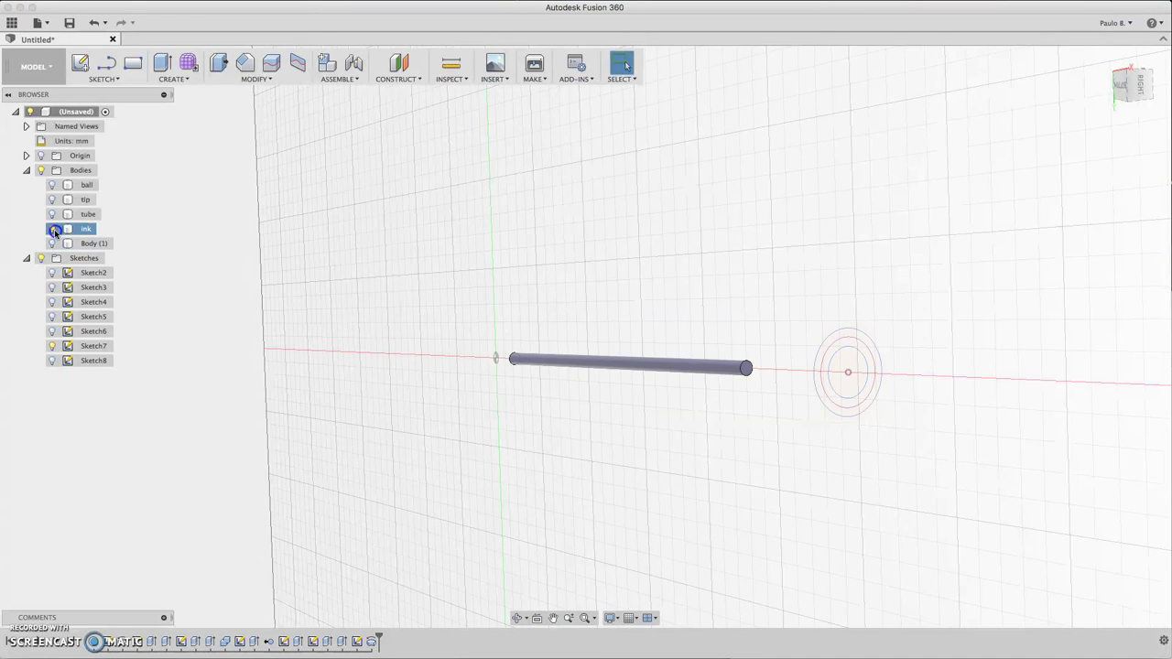
click(53, 231)
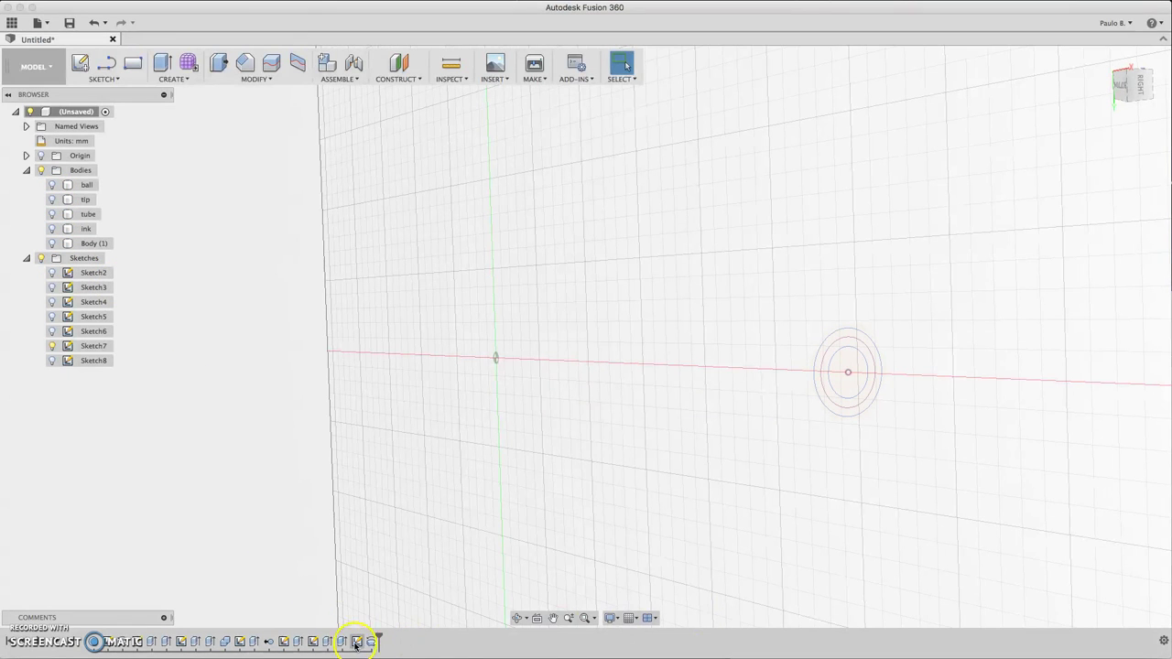
- Hide the rear end-face sketch Sketch7 and show Body (1) again
click(51, 346)
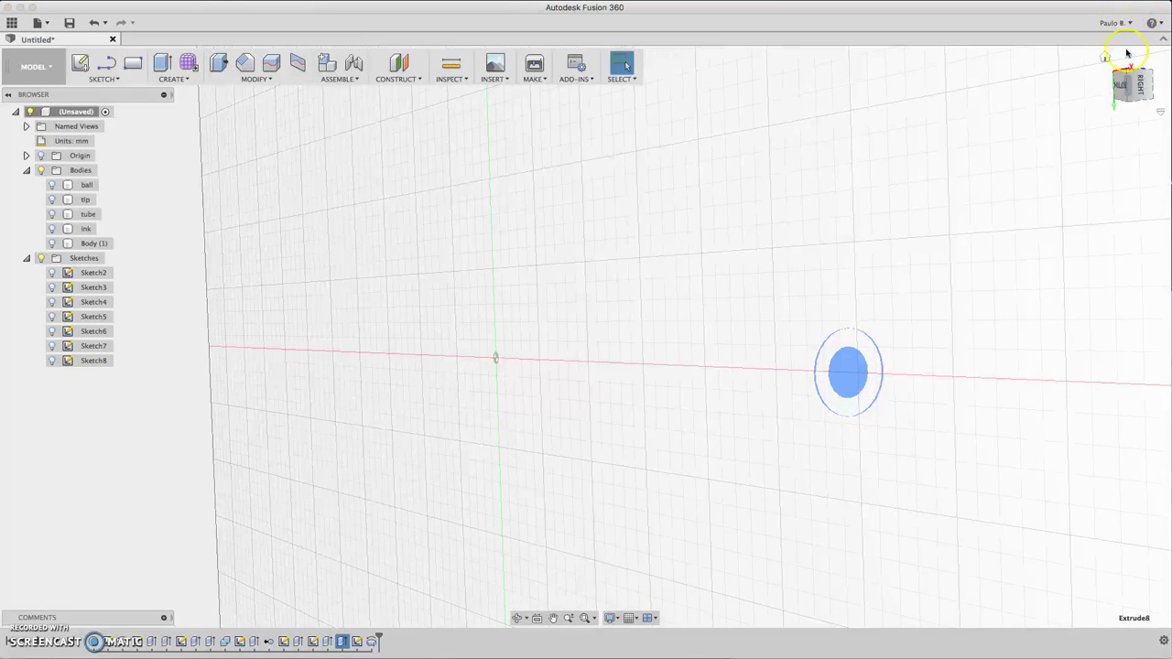
mouse_move(1131, 86)
mouse_down()
mouse_move(1166, 84)
mouse_move(1154, 86)
mouse_up()
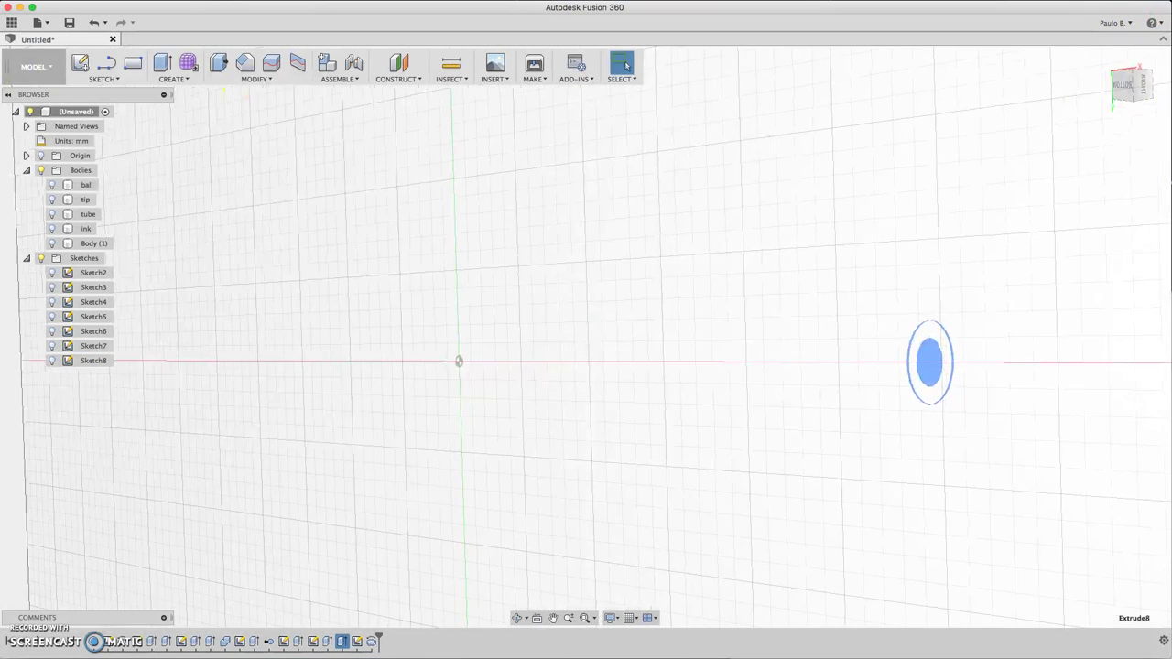
click(53, 213)
click(55, 214)
click(52, 243)
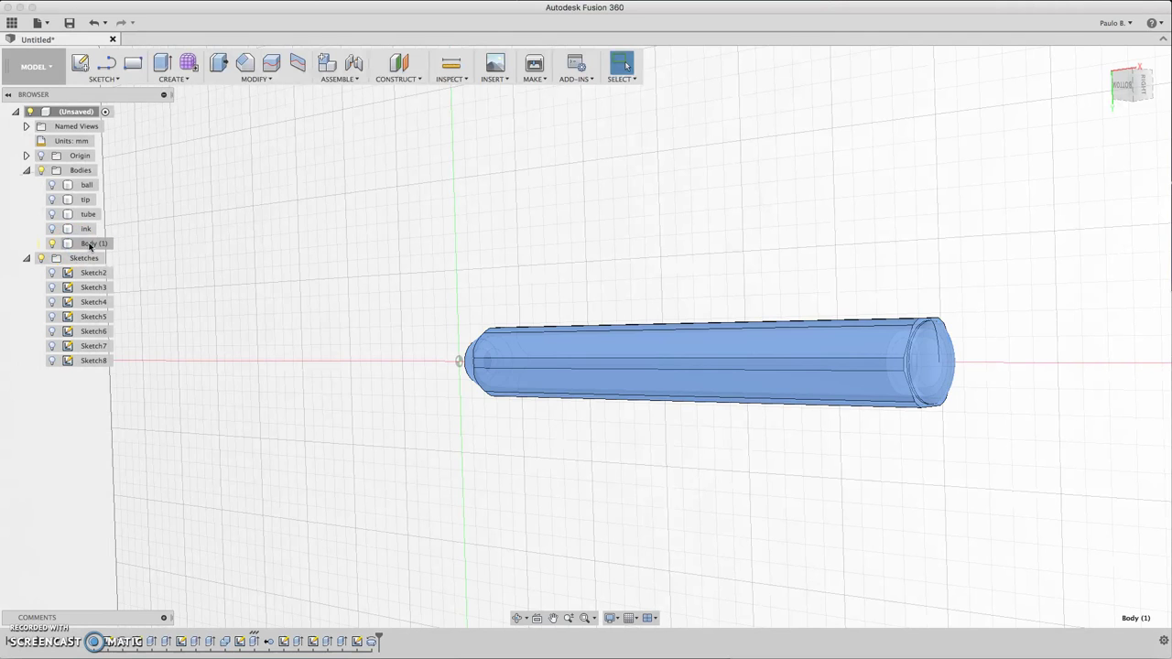
- Select Body (1) and check the extrude features in the timeline to find which ones built the plug
click(95, 244)
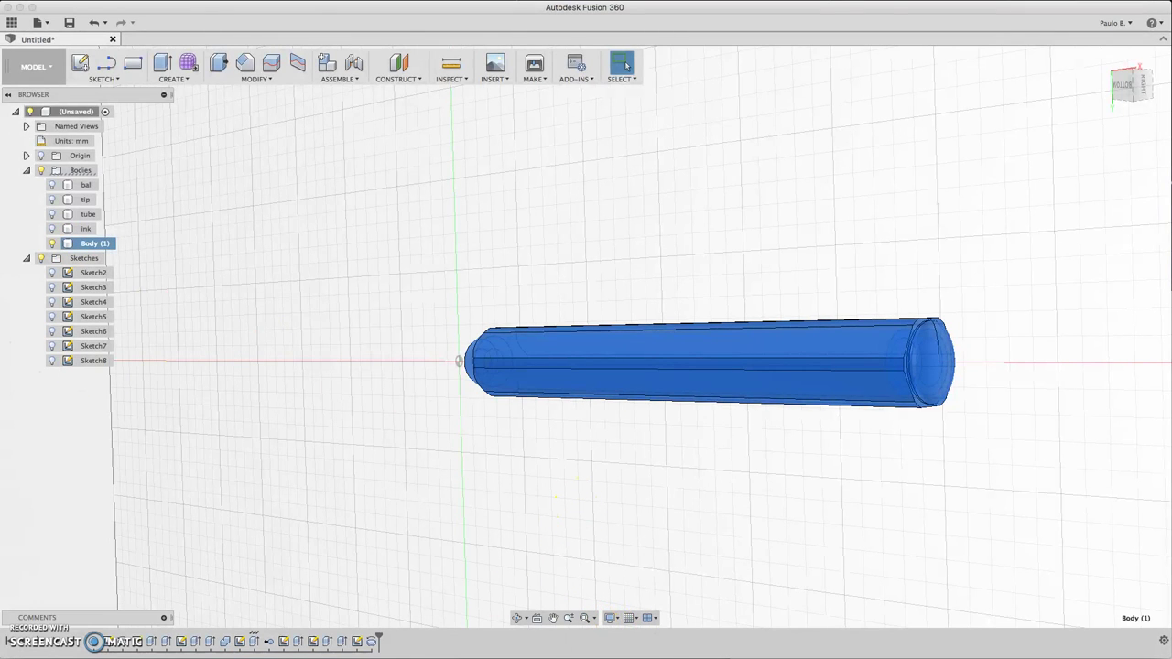
click(254, 641)
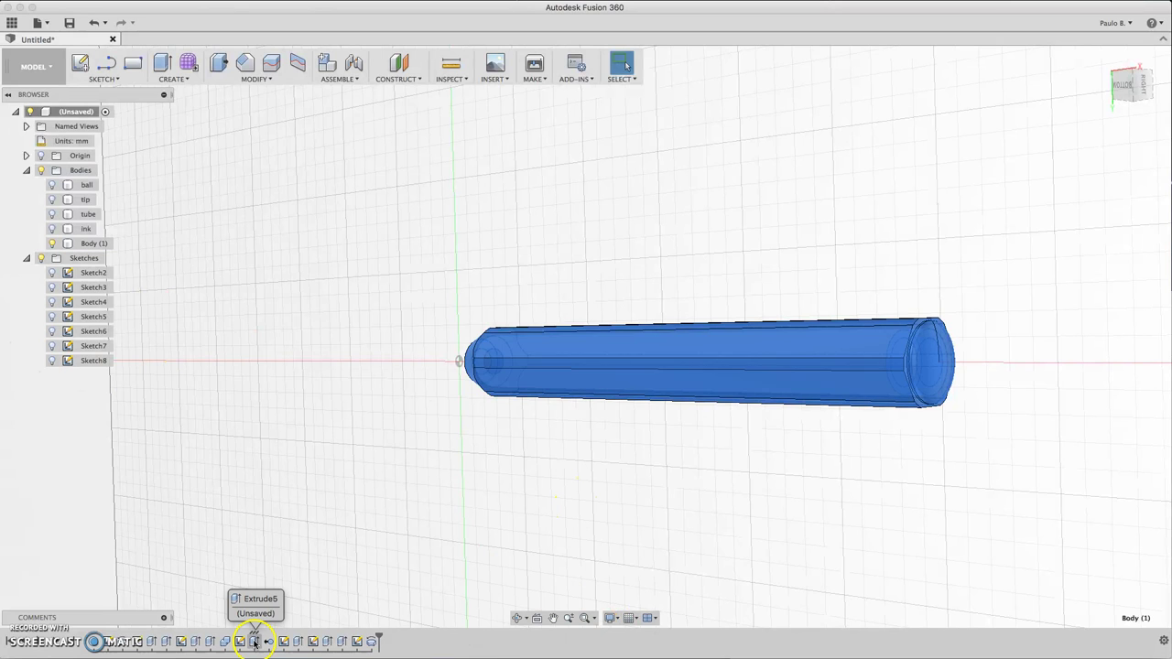
click(297, 641)
click(584, 512)
click(341, 641)
click(365, 604)
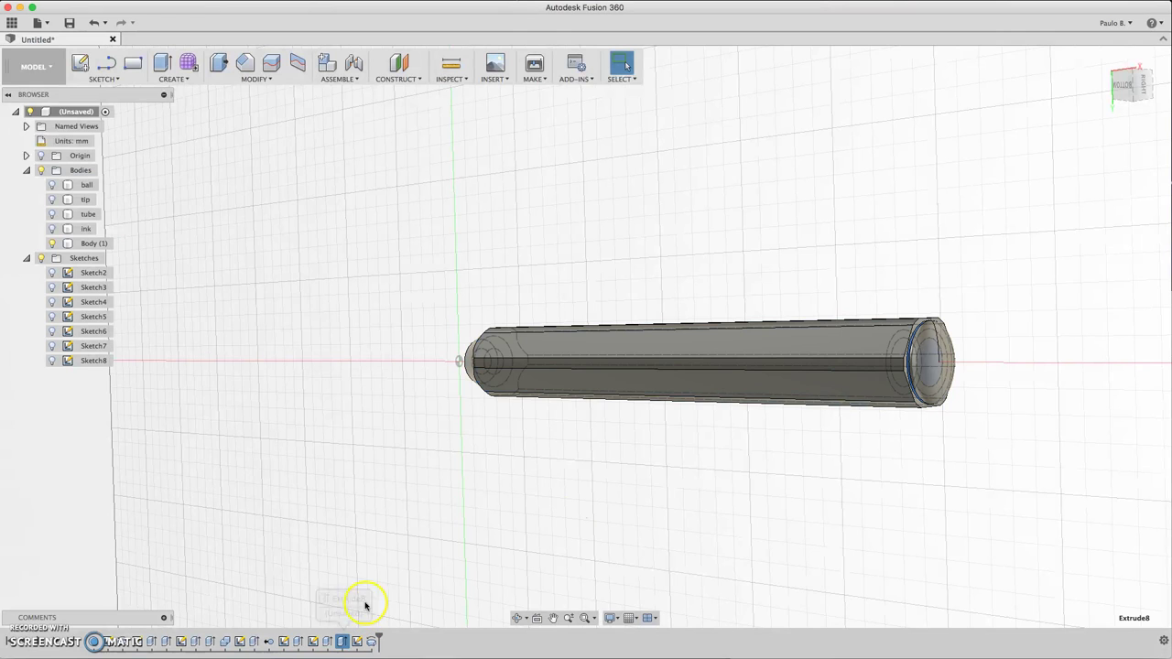
- Reopen the plug ring's -6 mm extrusion, check its operation and confirm it as New Body, and hide Body (1)
click(327, 641)
right_click(330, 641)
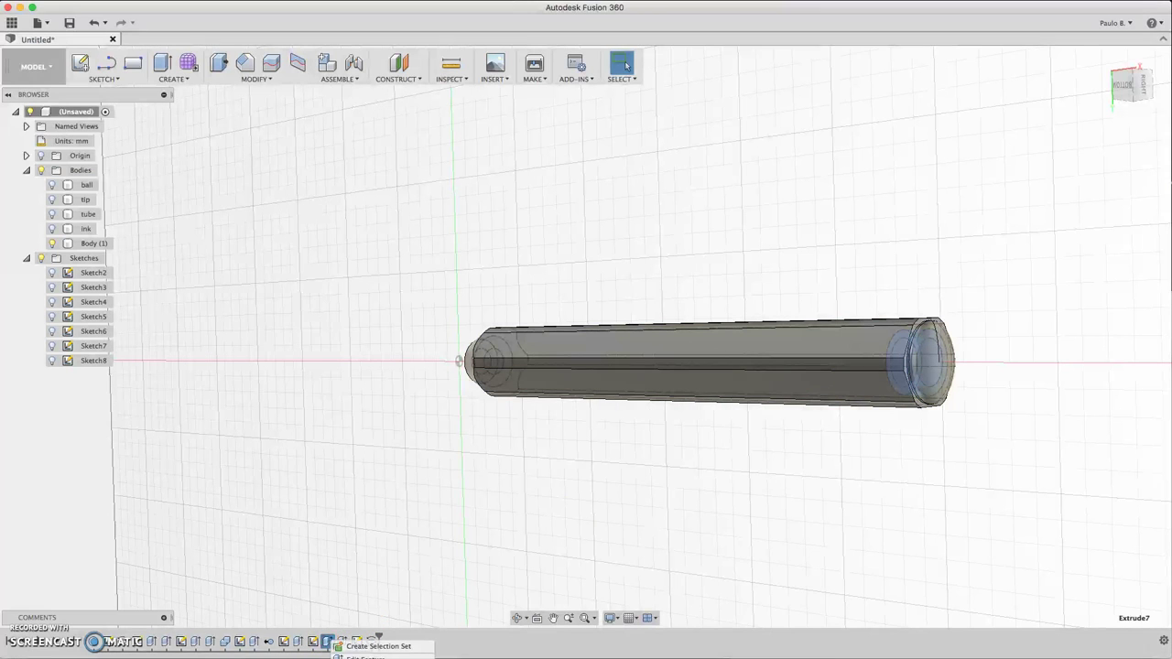
click(357, 656)
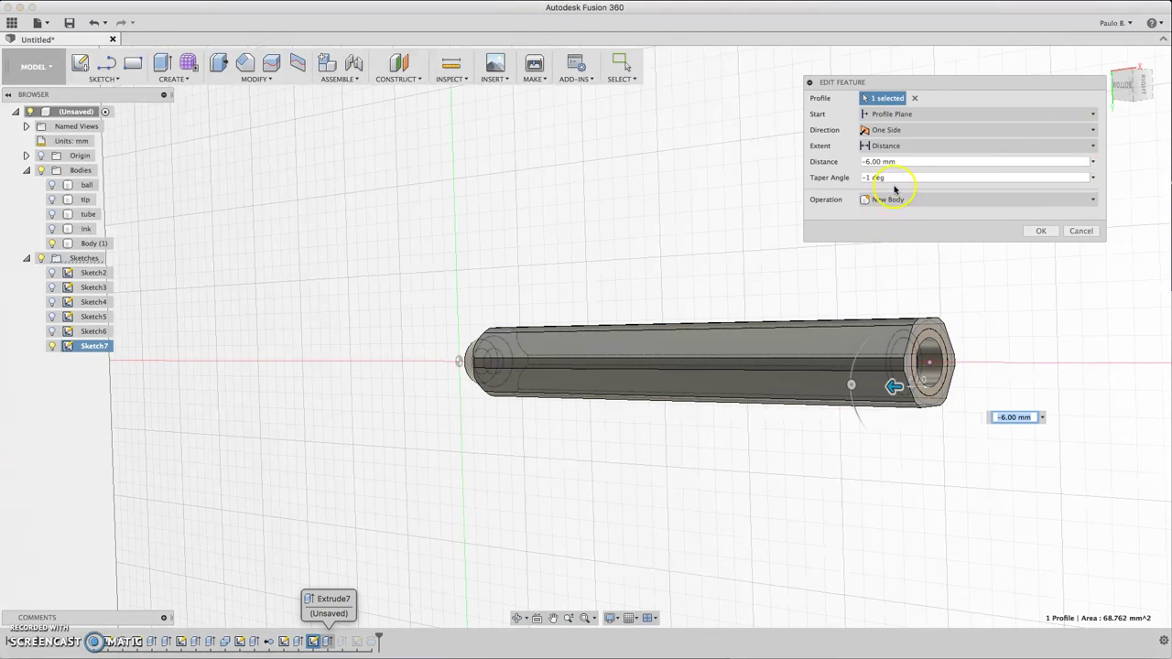
click(962, 199)
click(964, 198)
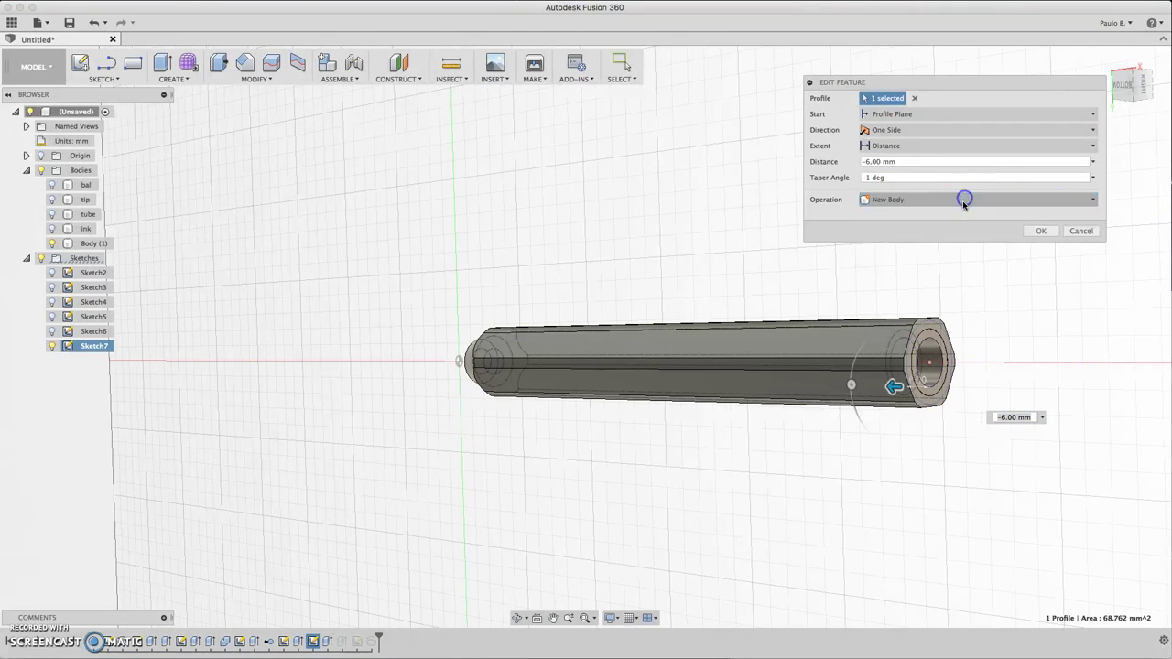
click(1043, 232)
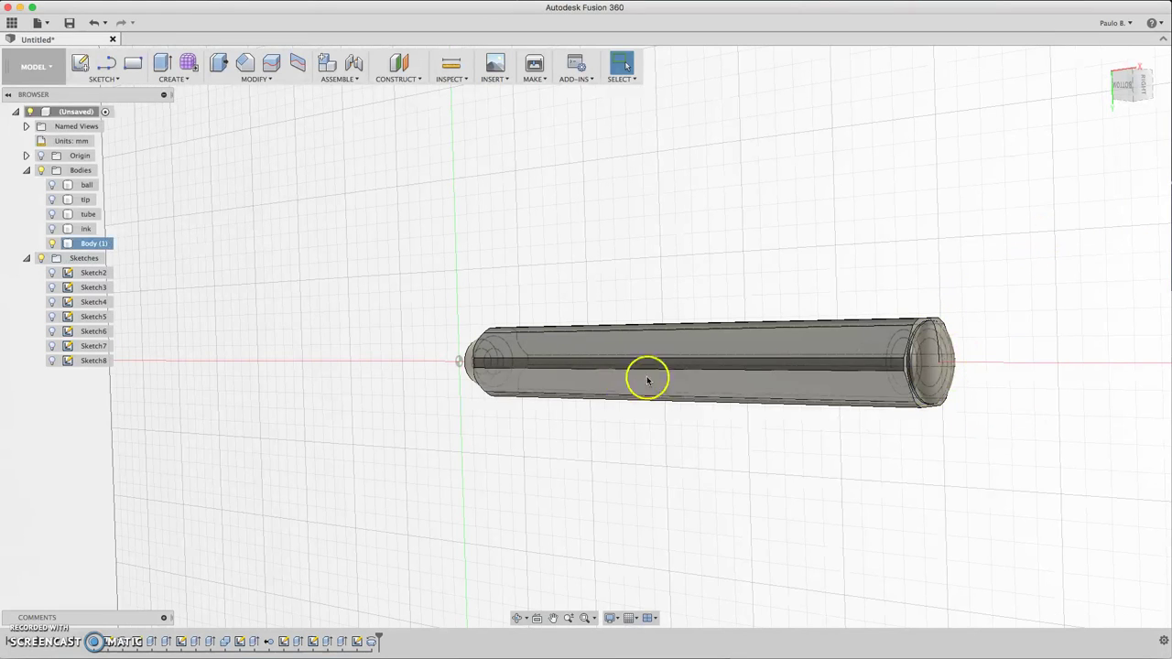
click(52, 243)
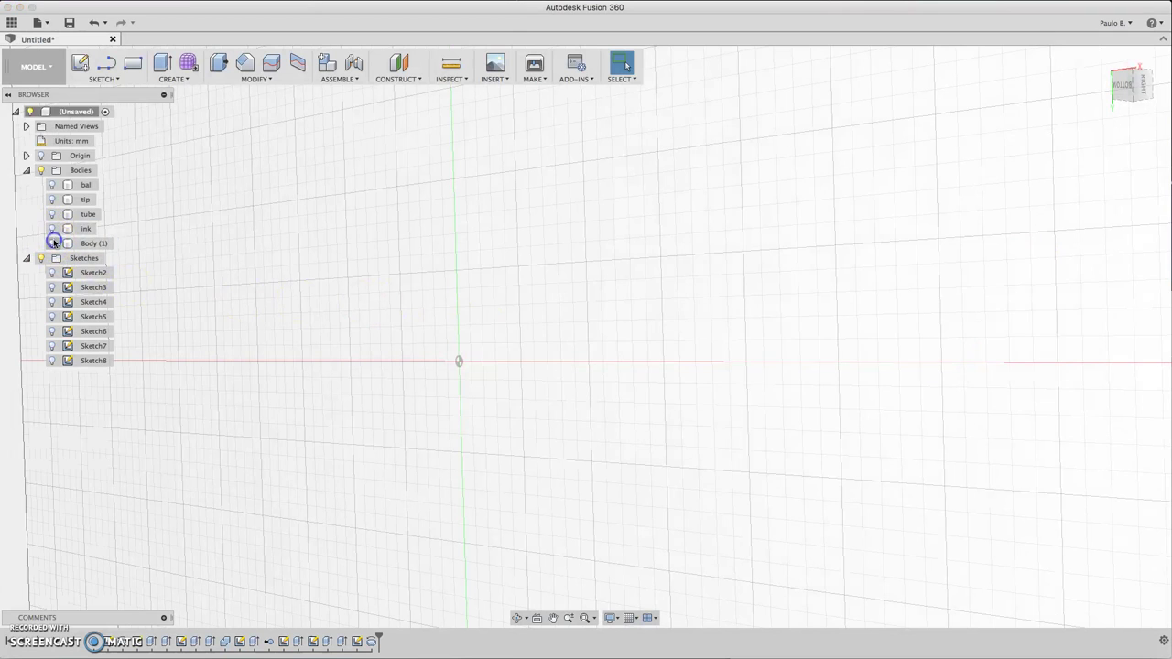
- Show Body (1) and edit the plug ring's extrusion to a distance of -5 mm, keeping the operation as New Body
click(53, 243)
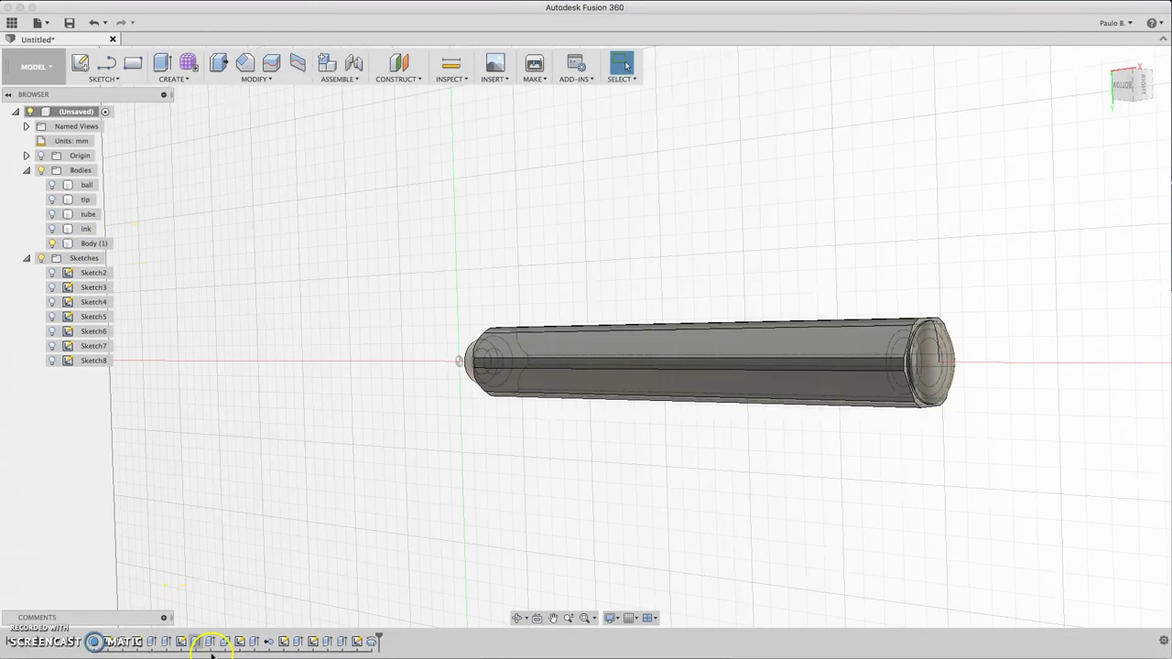
click(328, 642)
double_click(328, 642)
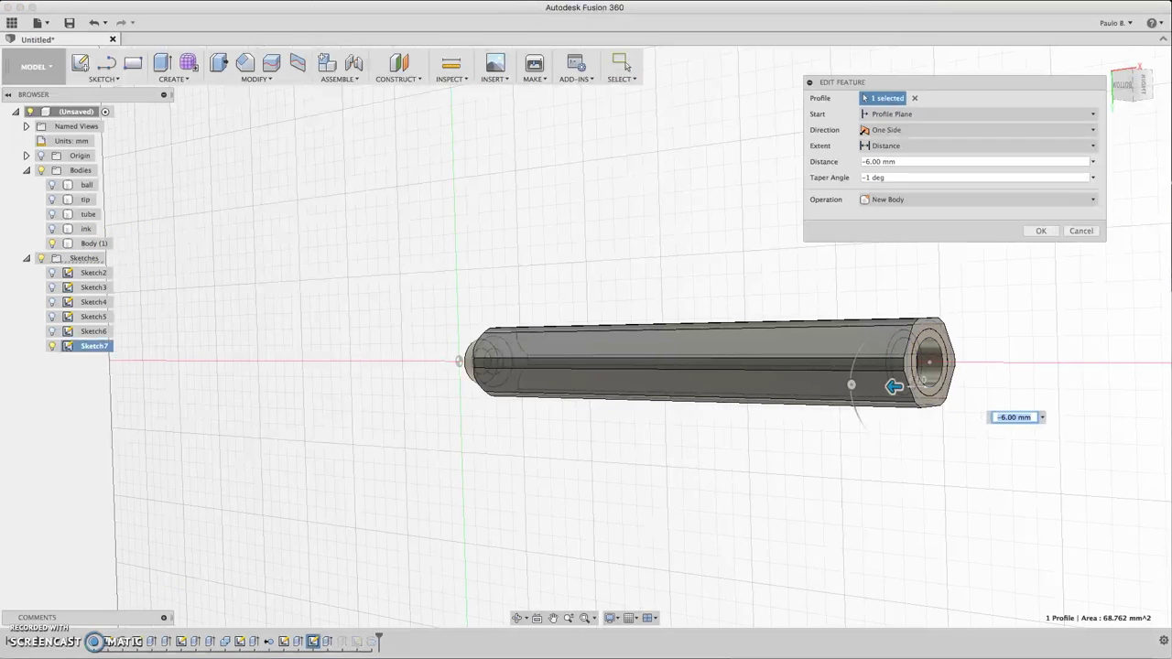
click(887, 206)
click(897, 199)
mouse_move(1121, 95)
mouse_down()
mouse_move(1171, 97)
mouse_move(1139, 87)
mouse_up()
drag(933, 376, 906, 382)
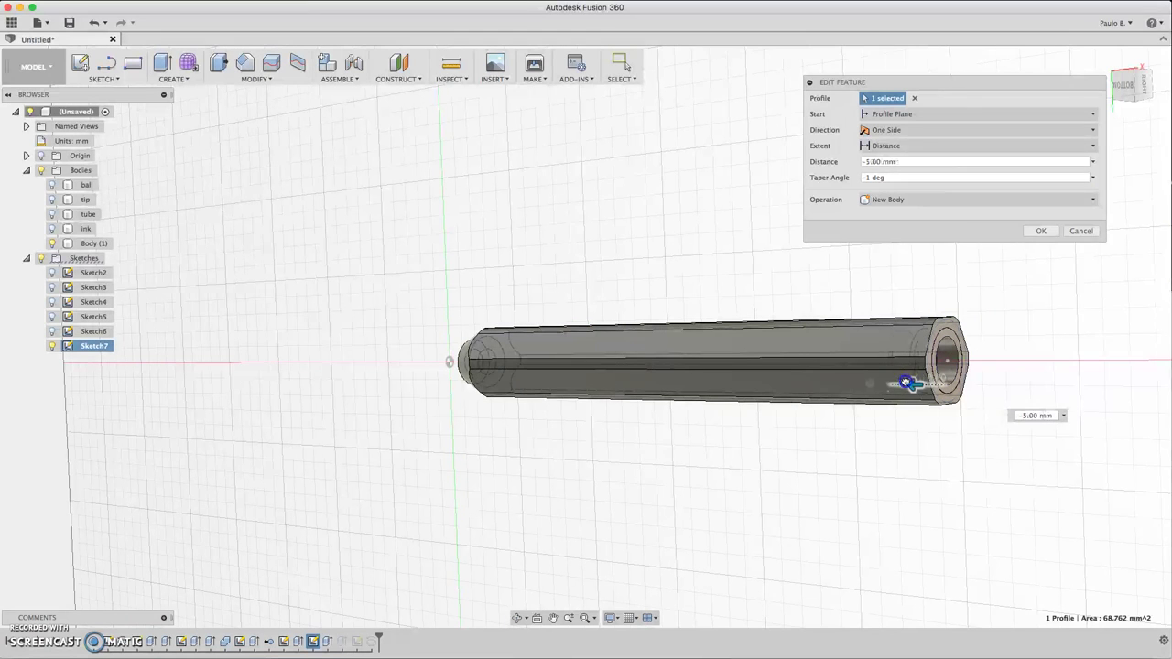
click(1049, 231)
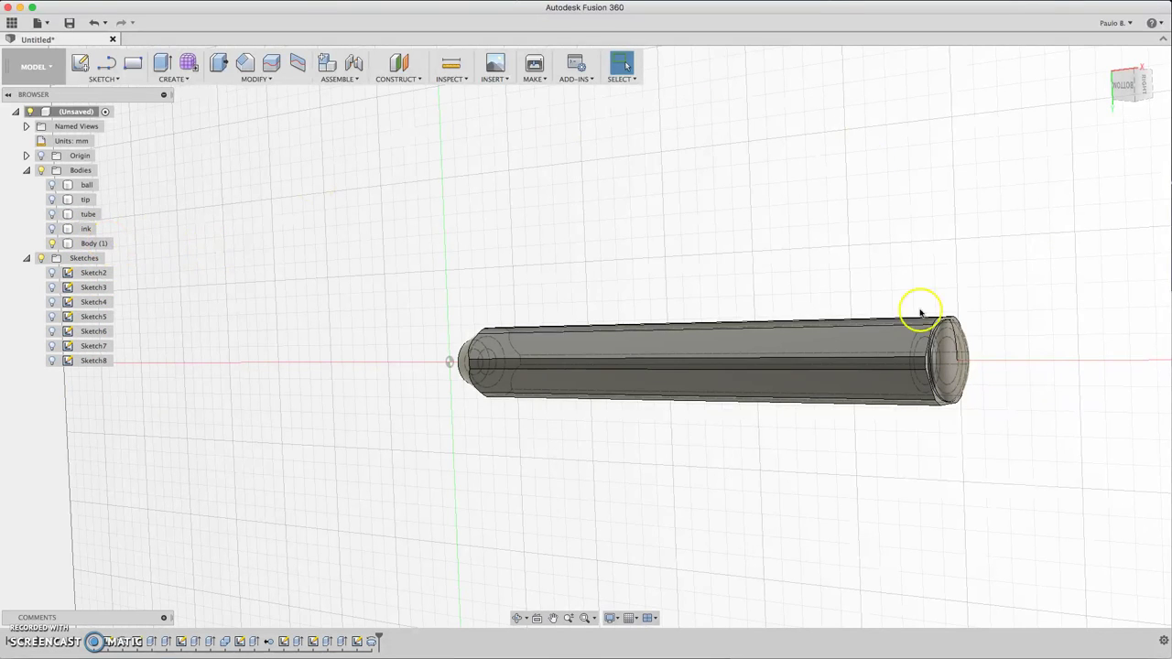
- Edit the plug head's 0.5 mm Join extrusion with Body (1) hidden, so that it joins only the plug ring's body
right_click(342, 641)
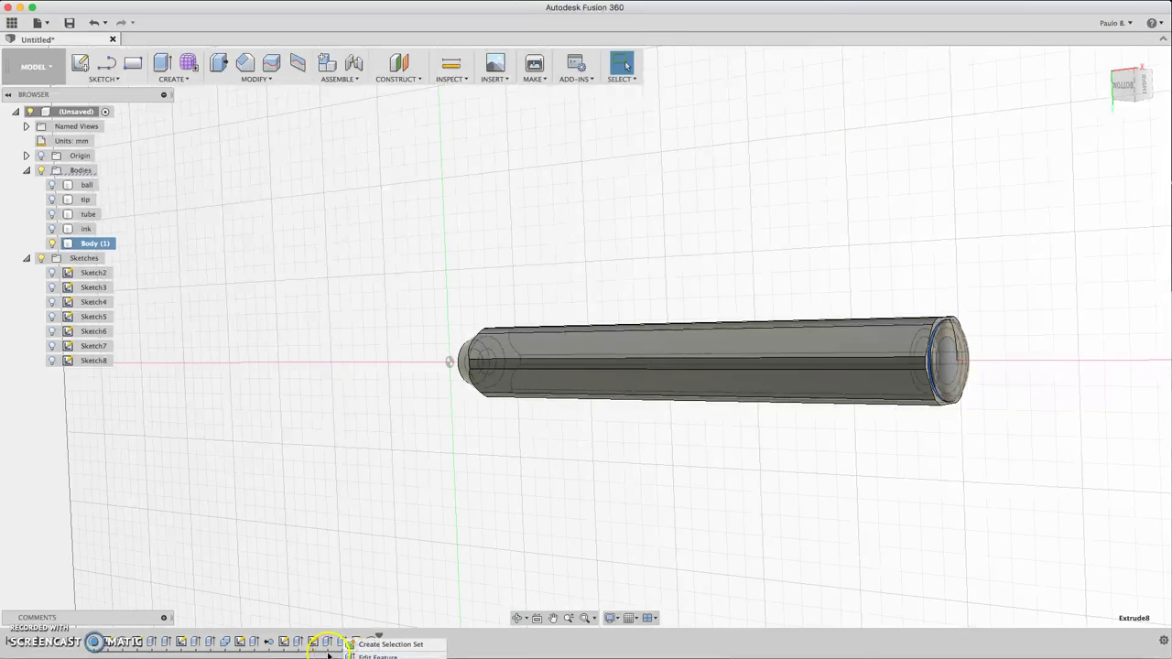
click(377, 655)
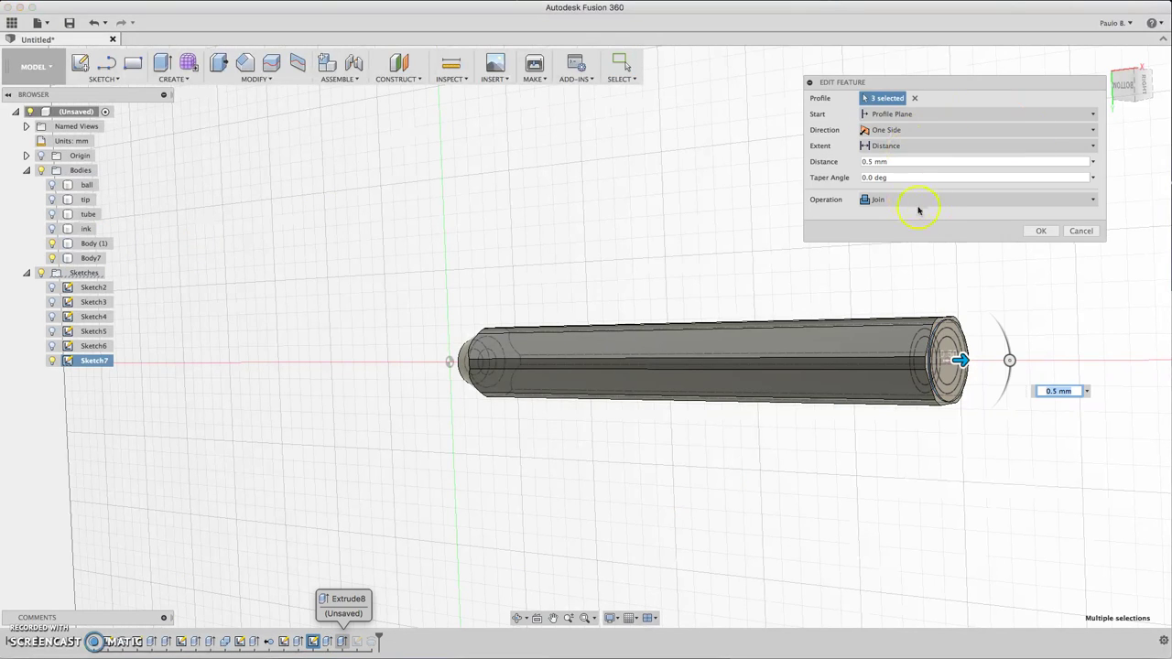
click(52, 245)
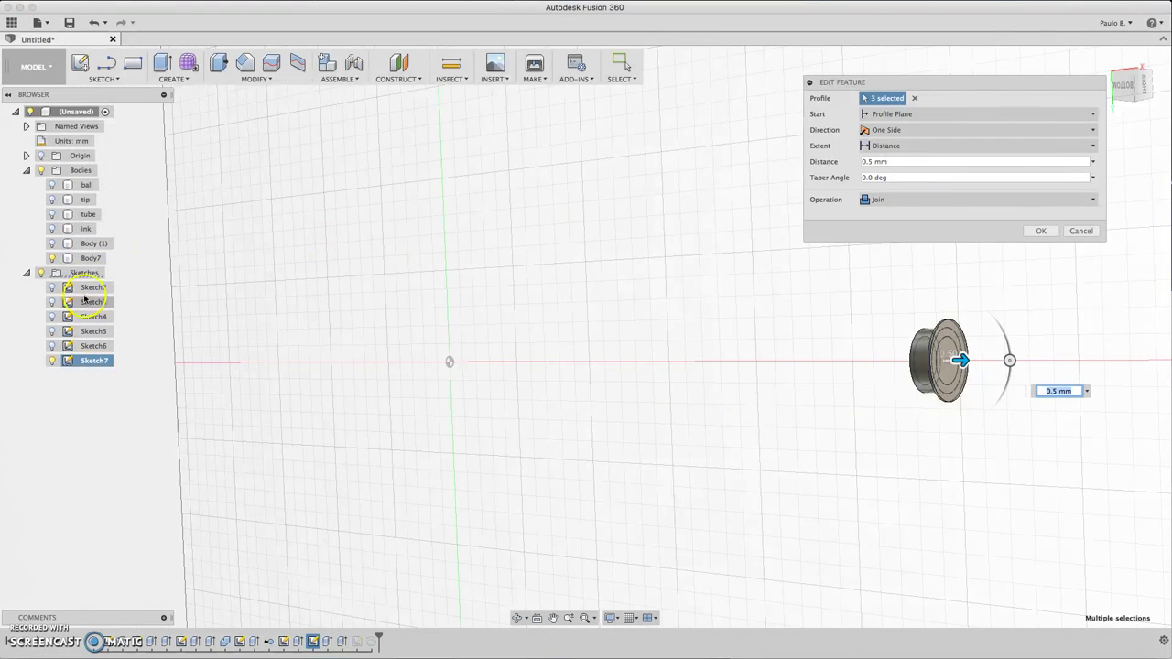
click(1040, 231)
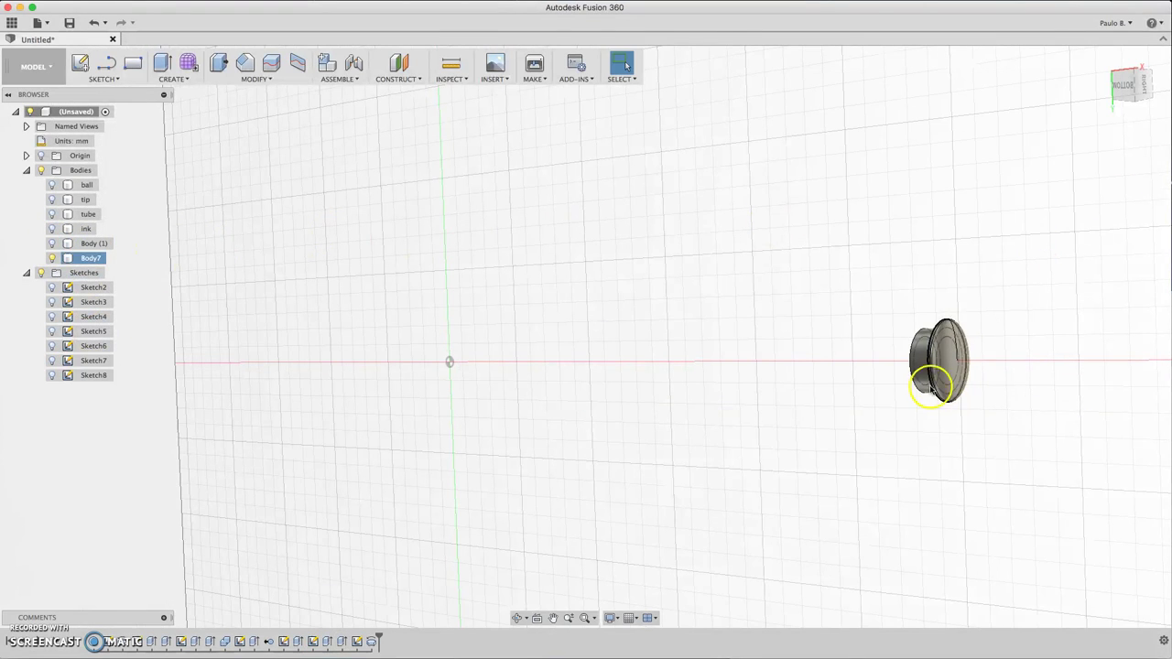
- Show Body (1) and the ball, tip, tube and ink bodies again together with the plug
click(52, 243)
click(52, 198)
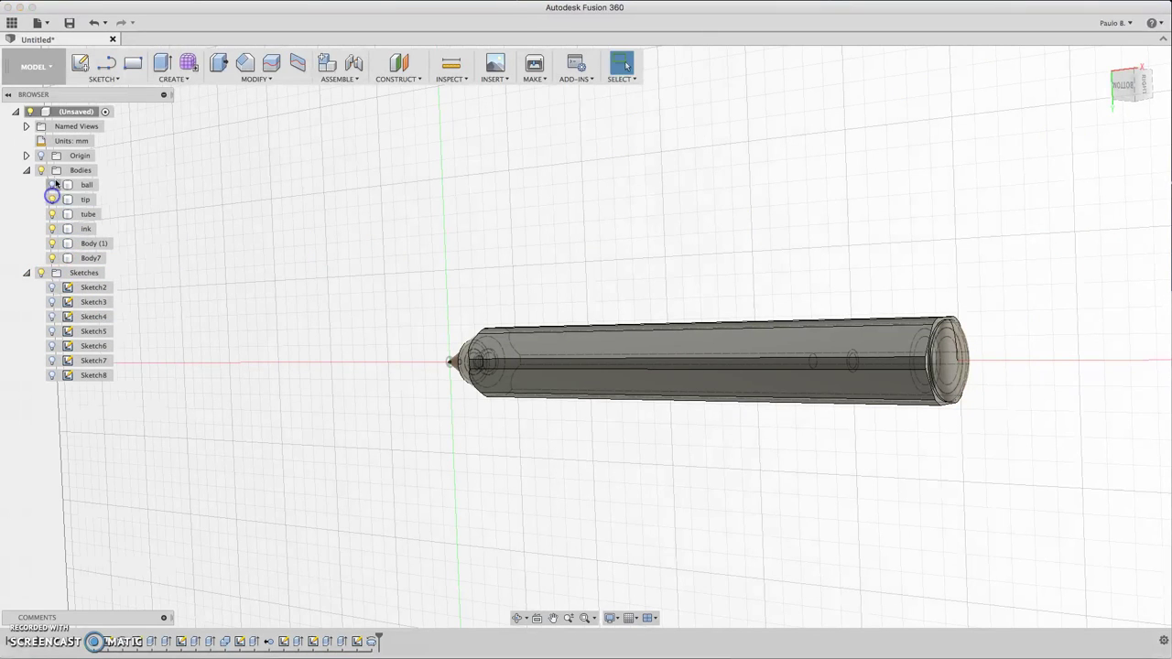
scroll(876, 132, down, 1)
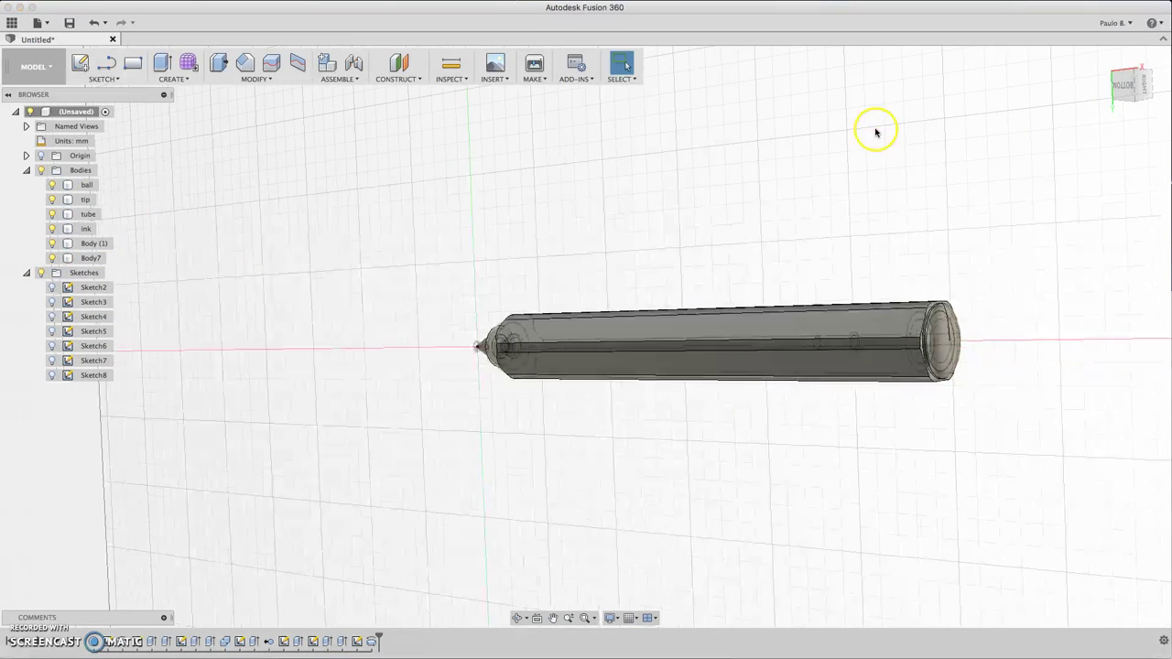
mouse_move(1154, 83)
mouse_down()
mouse_move(1052, 78)
mouse_move(1097, 83)
mouse_up()
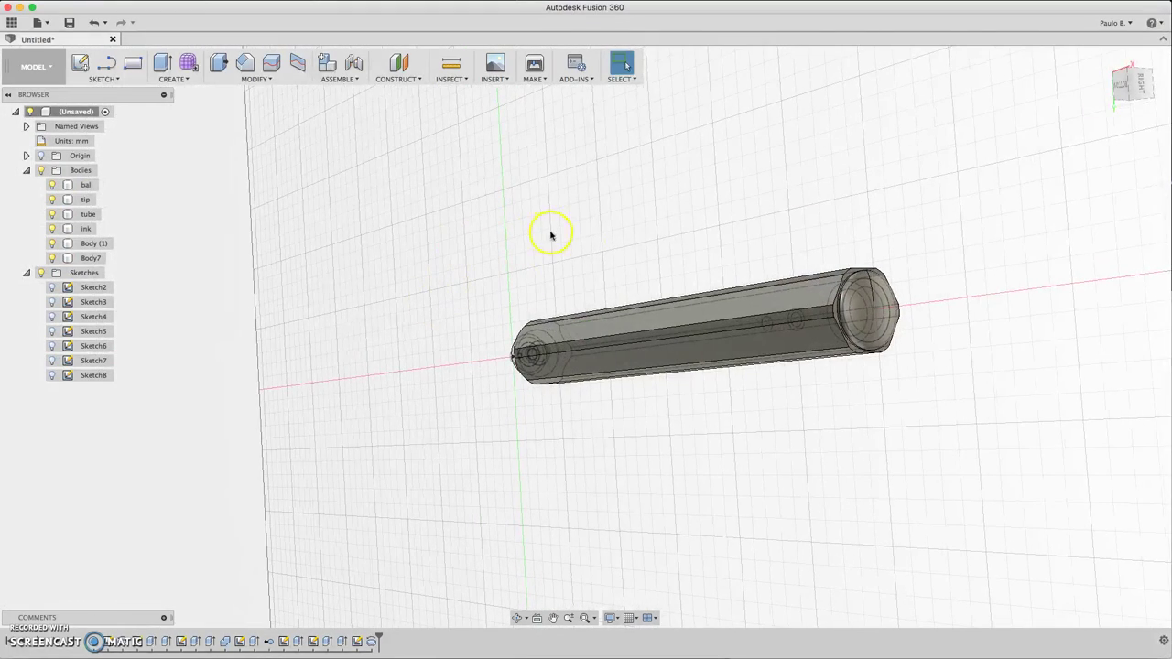
- Apply the opaque Plastic - Glossy (Blue) appearance to the rear plug body
key(a)
click(970, 144)
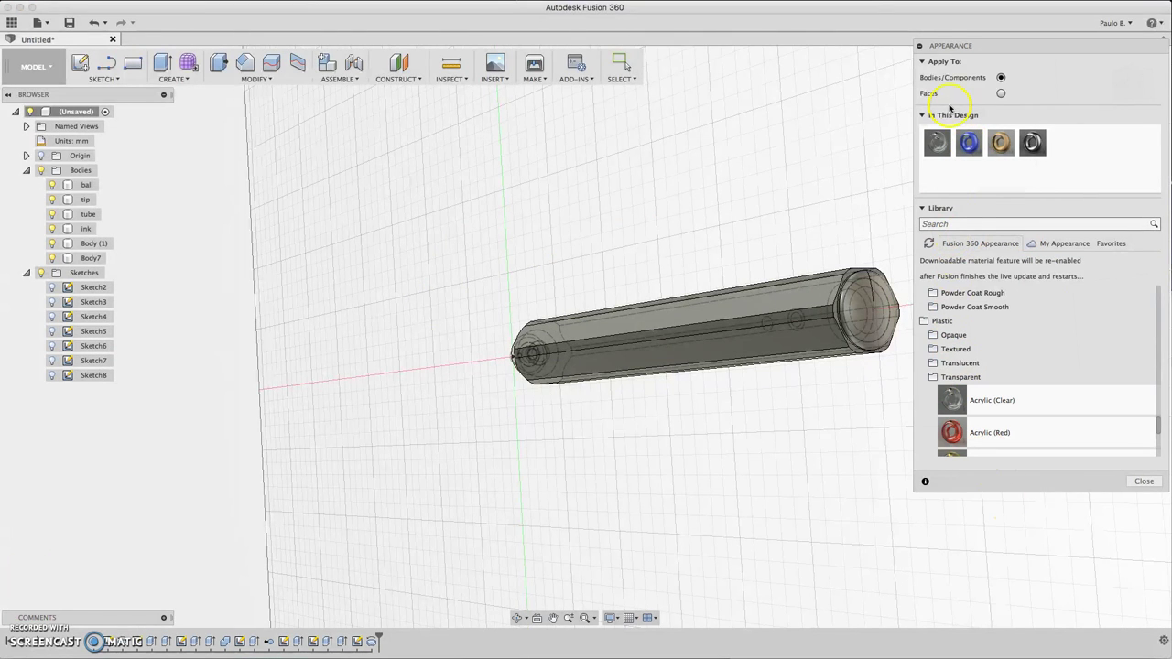
click(953, 335)
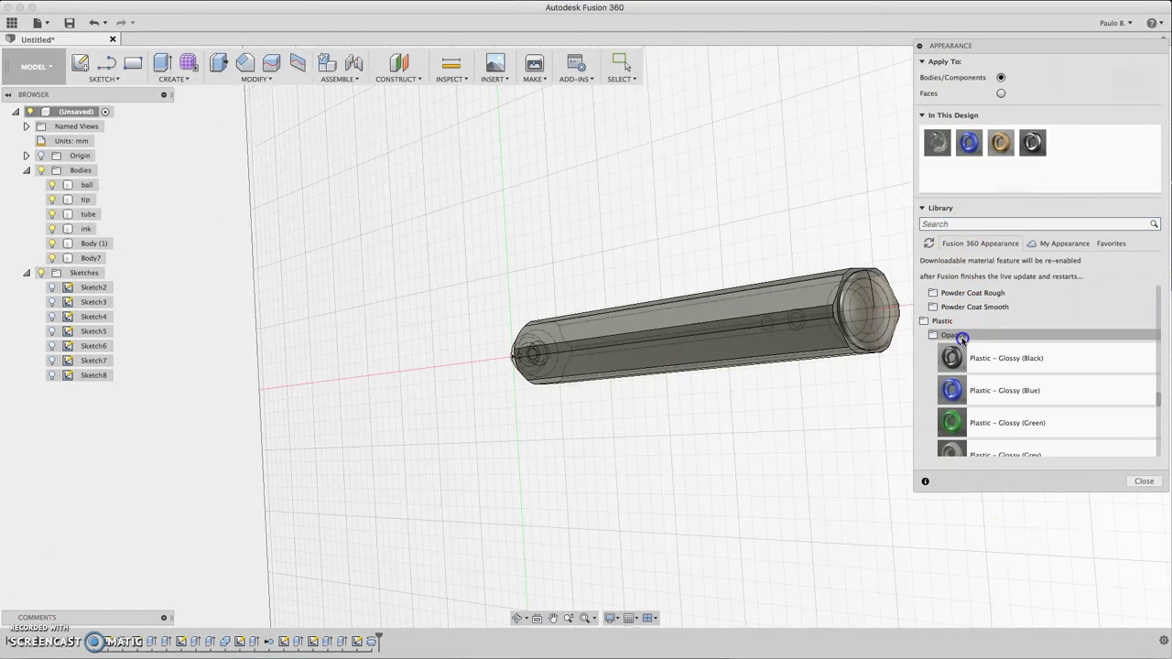
drag(955, 391, 884, 325)
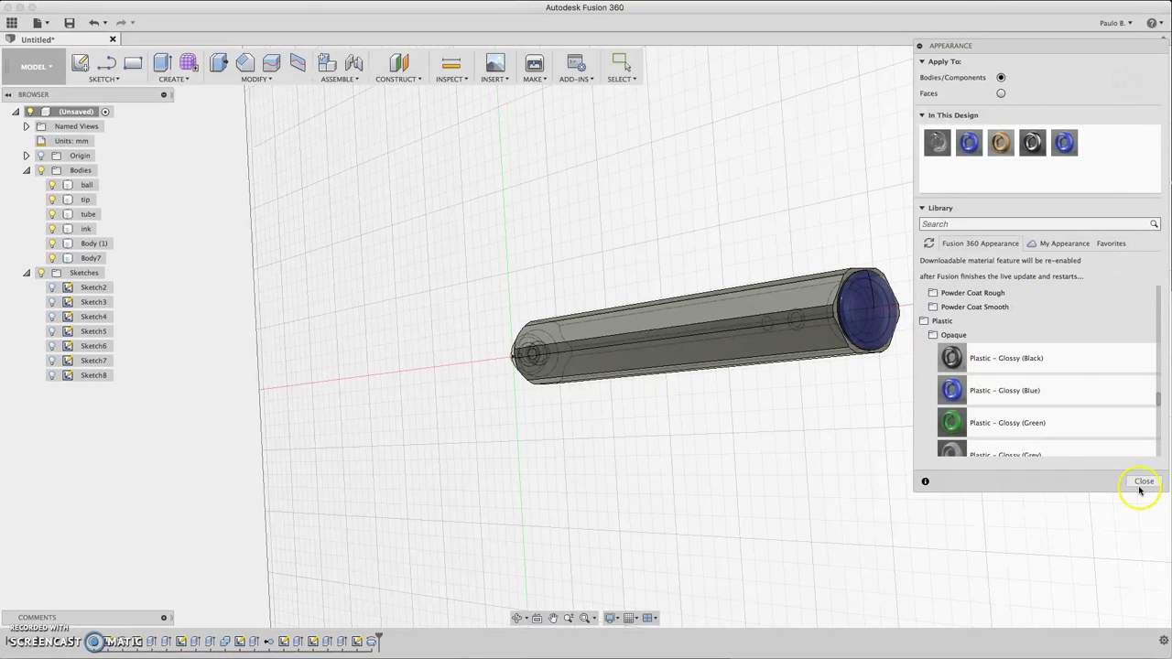
click(1144, 482)
- Return to the home view, switch to the Render workspace and orient the pen with its tip in view
click(1110, 60)
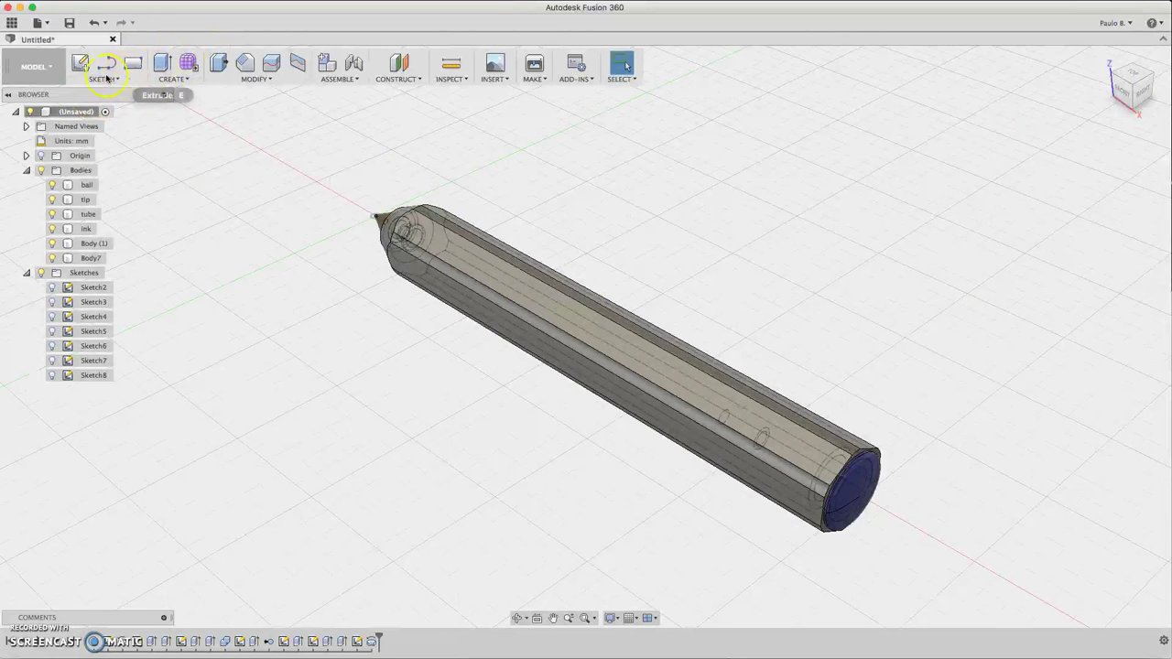
click(37, 66)
click(41, 138)
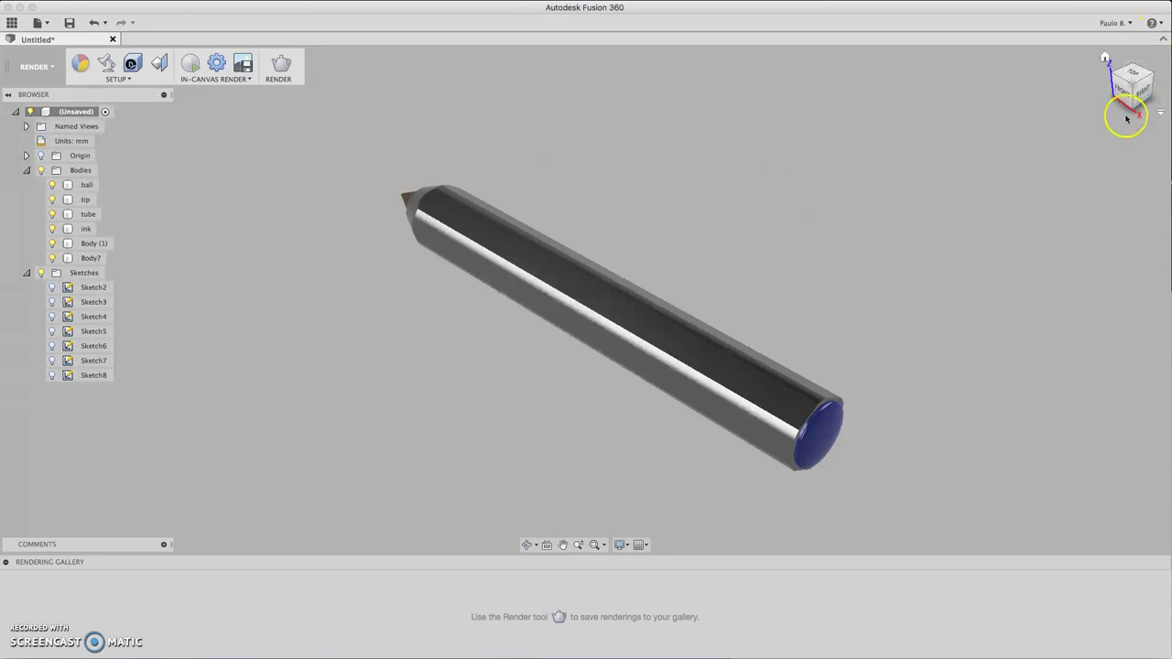
mouse_move(1159, 78)
mouse_down()
mouse_move(1132, 66)
mouse_move(1135, 77)
mouse_up()
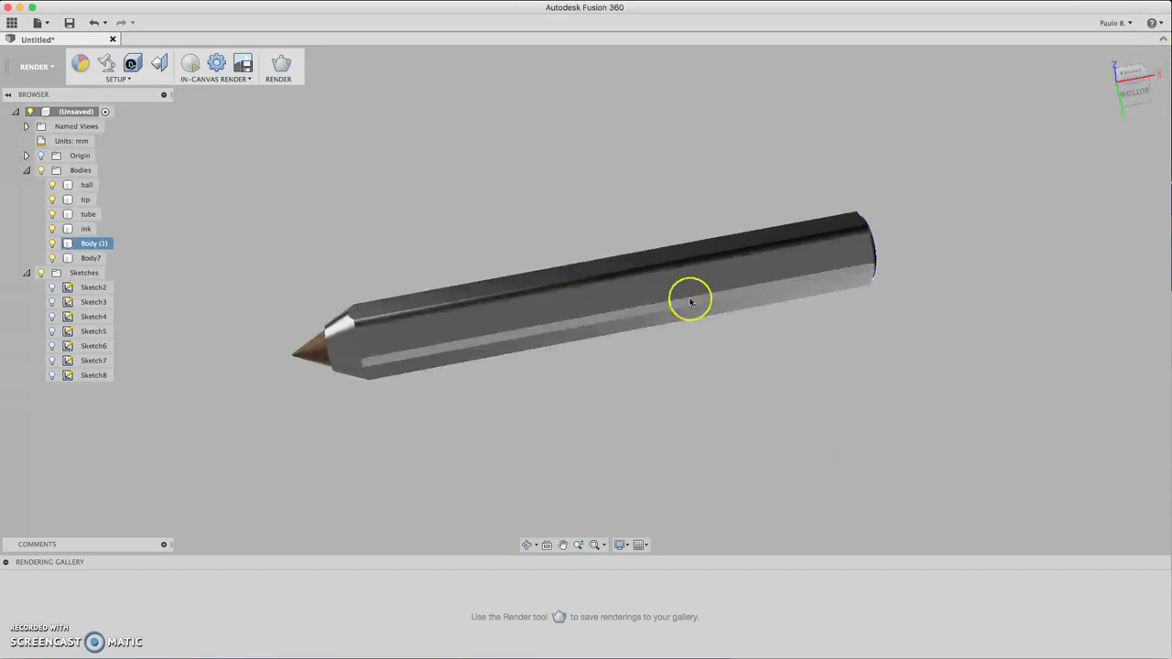
- Apply the transparent Polycarbonate (Clear) appearance to the pen's hexagonal barrel
click(654, 400)
key(a)
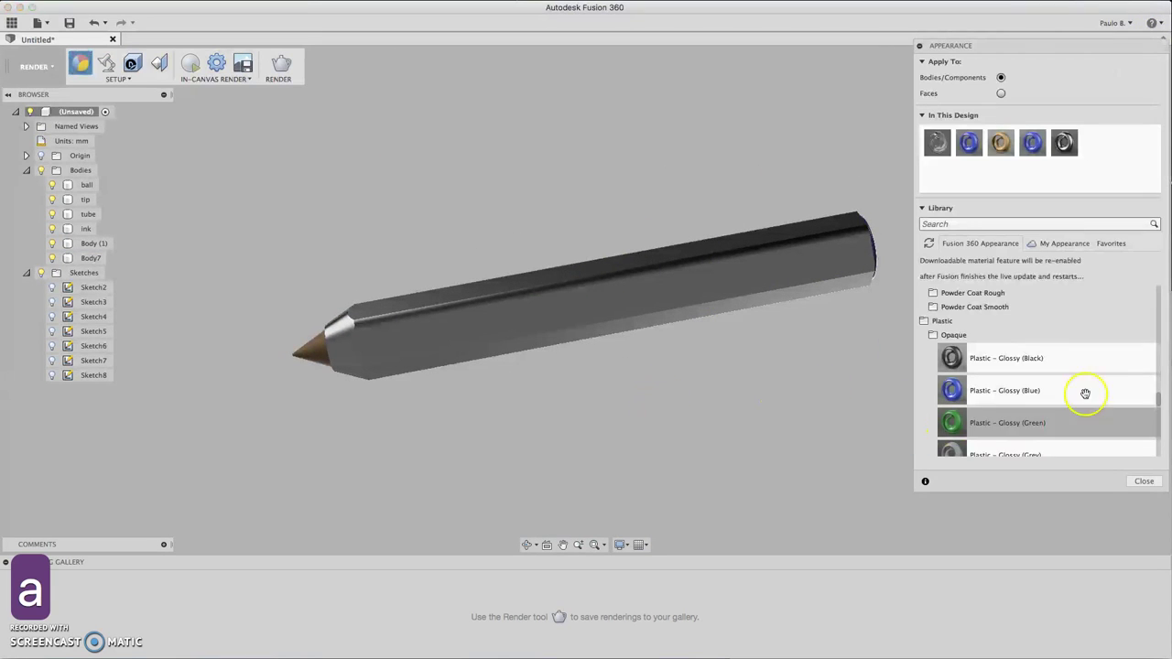
scroll(1026, 398, down, 2)
scroll(1041, 403, down, 10)
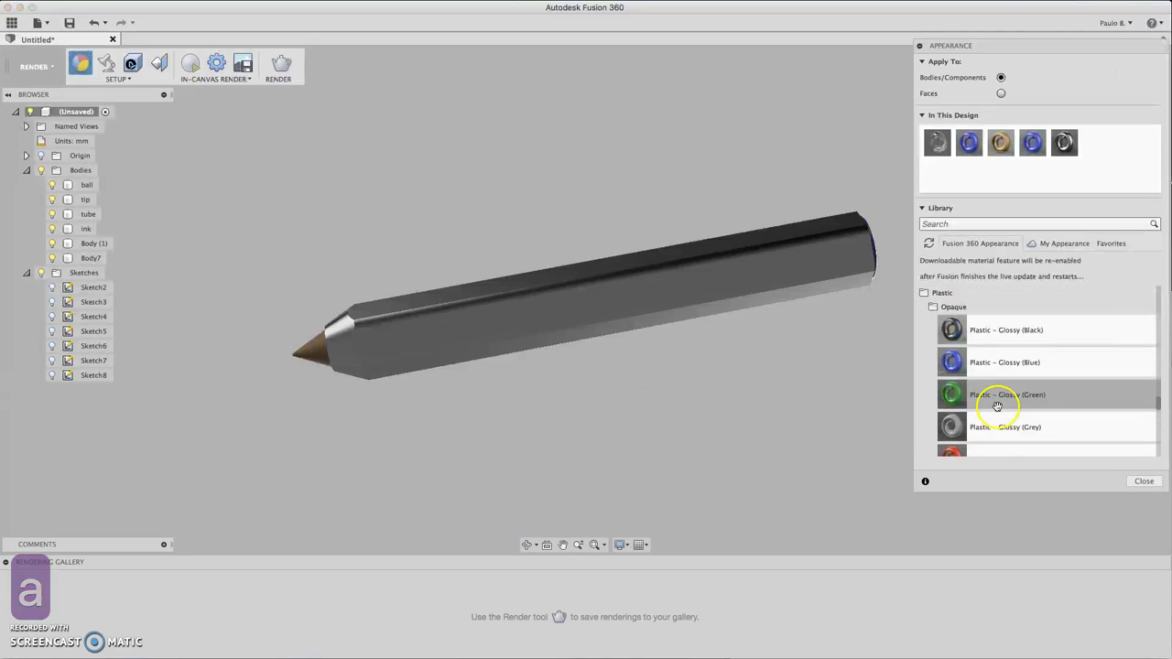
drag(999, 398, 693, 291)
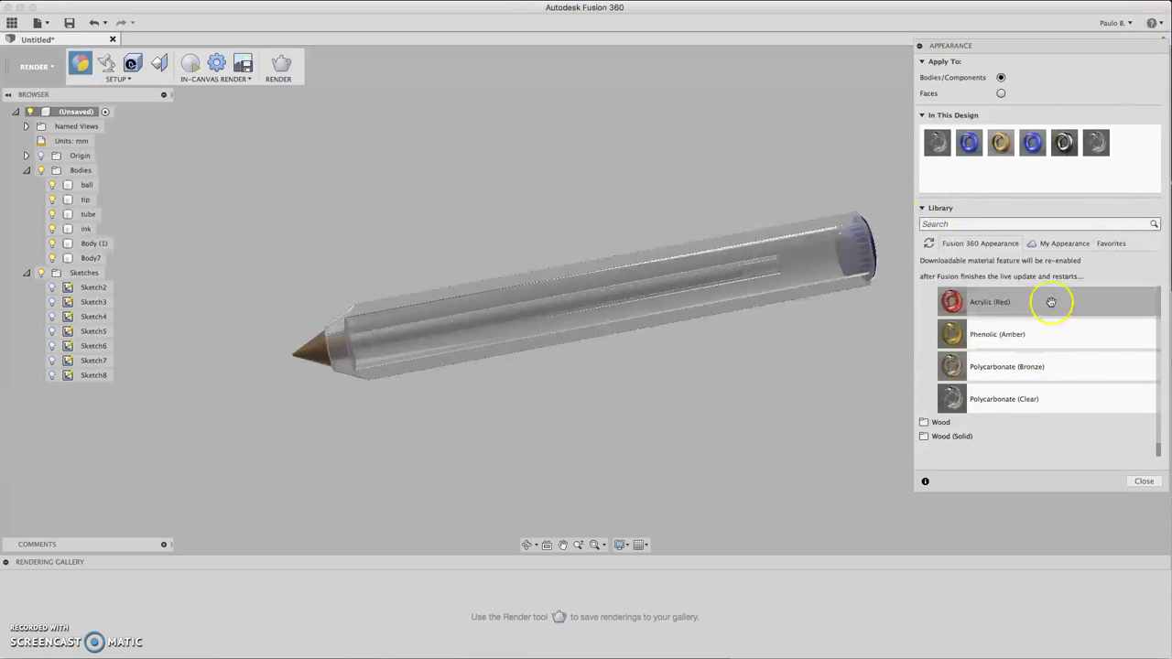
scroll(435, 345, up, 3)
scroll(437, 345, down, 8)
scroll(438, 344, up, 5)
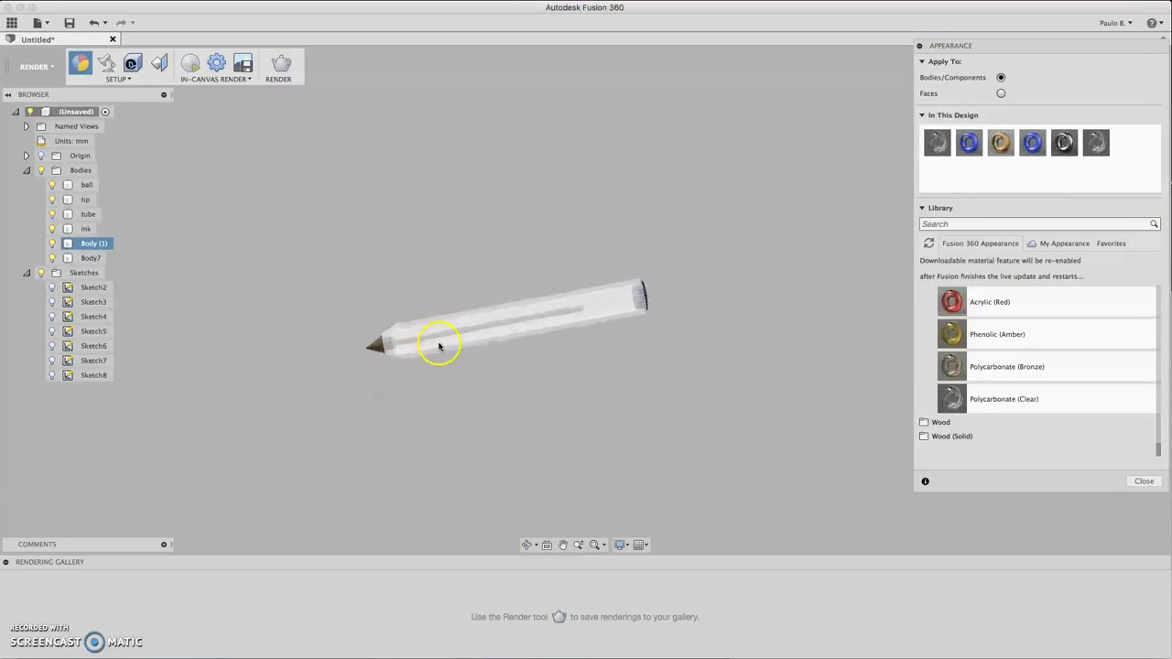
click(1144, 480)
- Frame the pen diagonally with the tip toward the viewer, run an in-canvas render and stop it after about 30 seconds
mouse_move(1131, 99)
mouse_down()
mouse_move(1161, 101)
mouse_move(1144, 107)
mouse_move(1143, 94)
mouse_up()
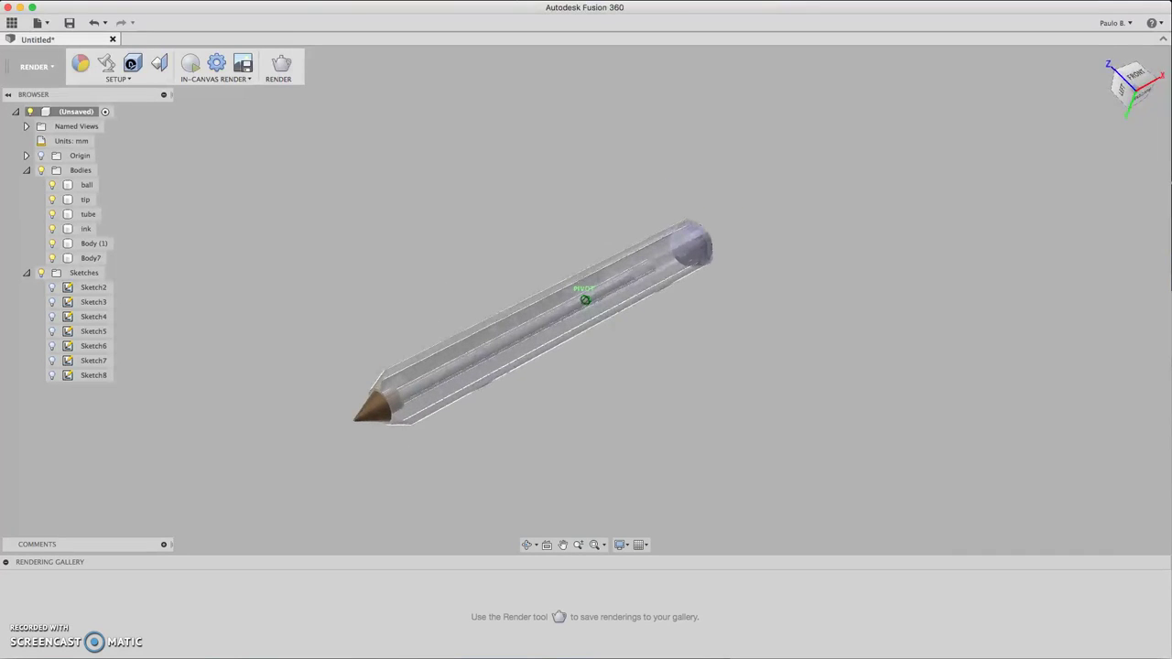
scroll(400, 417, up, 2)
scroll(399, 416, up, 2)
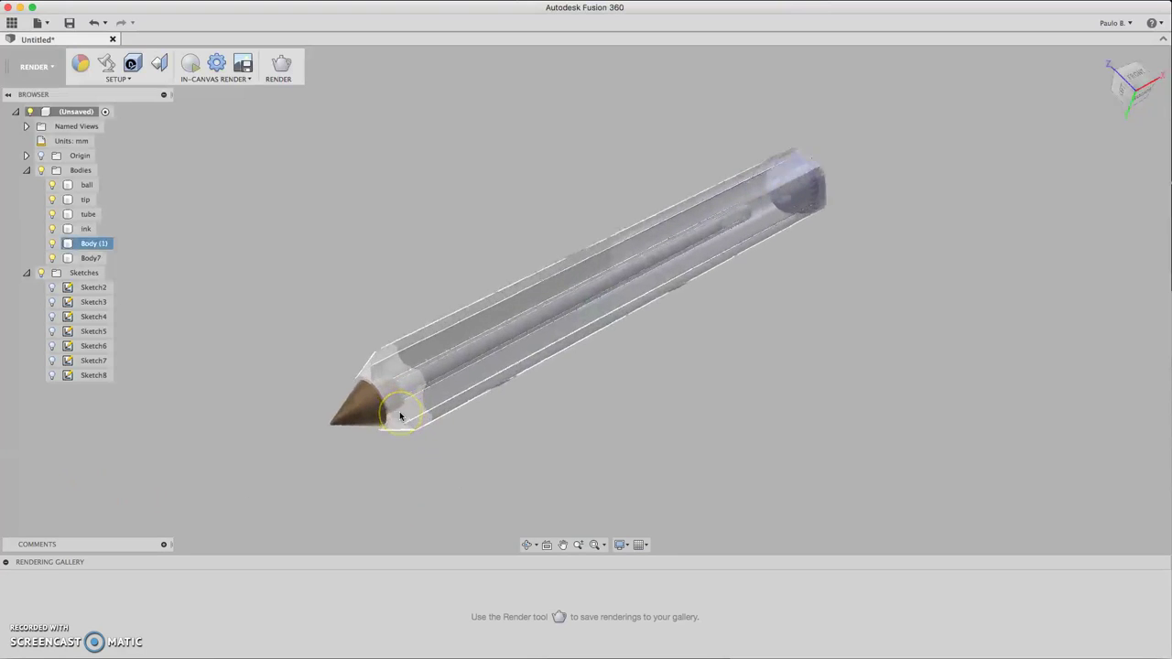
click(191, 64)
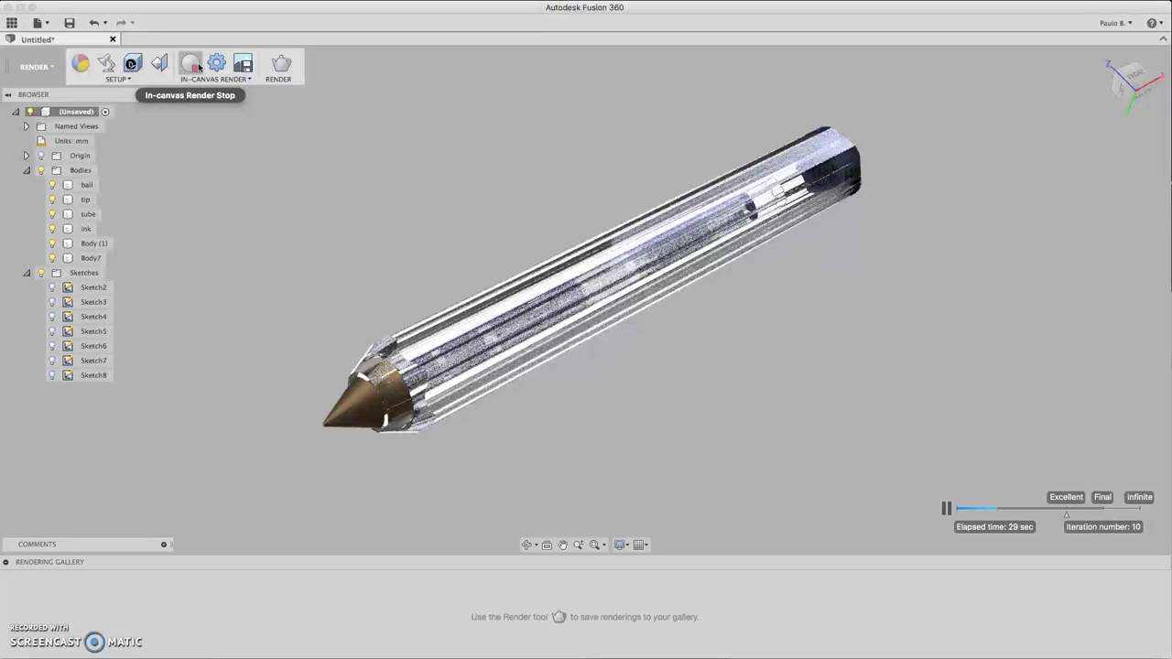
click(192, 66)
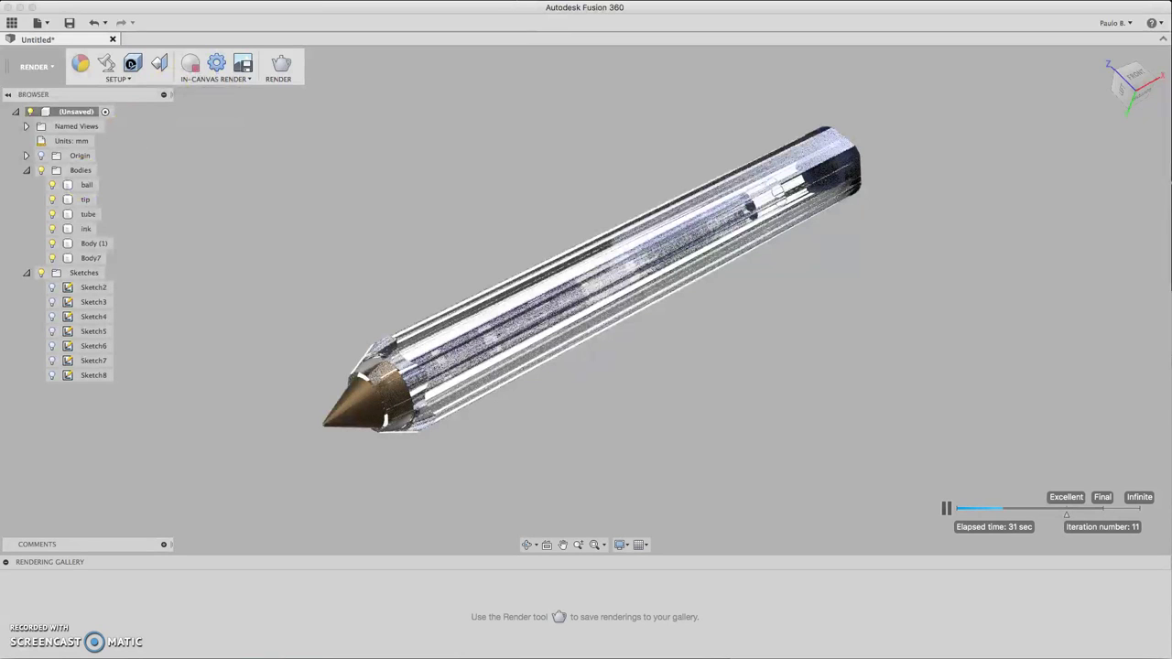